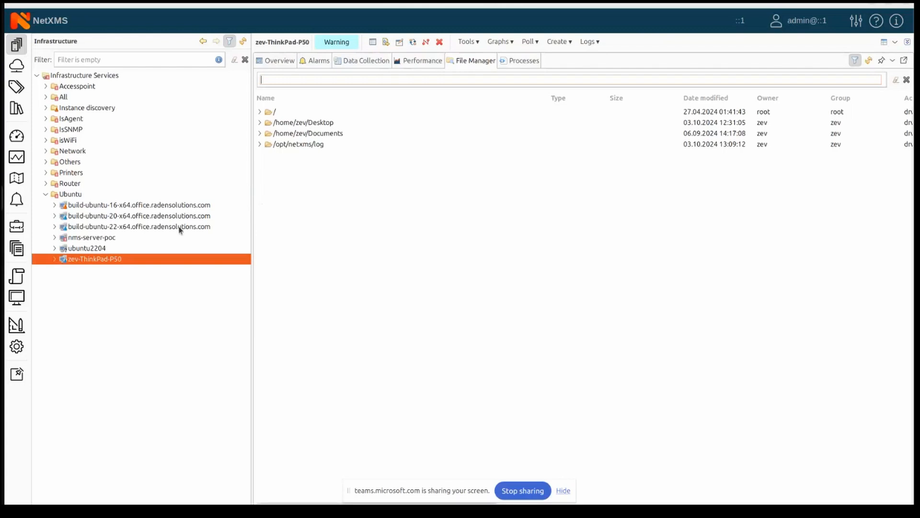
Step: Open the agent configuration of the ThinkPad-P50 node and examine the filemgr subagent line and the [filemgr] section header
{"action": "right_click", "coordinate": [104, 262]}
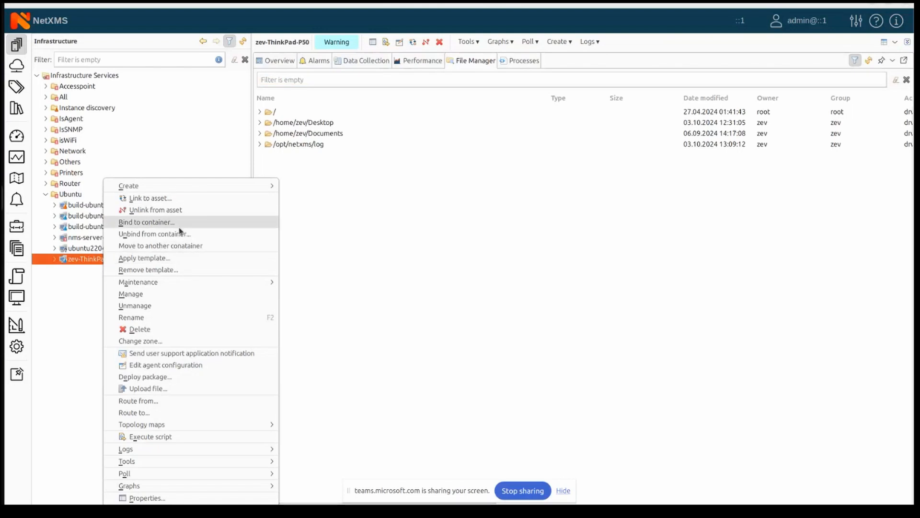
{"action": "left_click", "coordinate": [181, 365]}
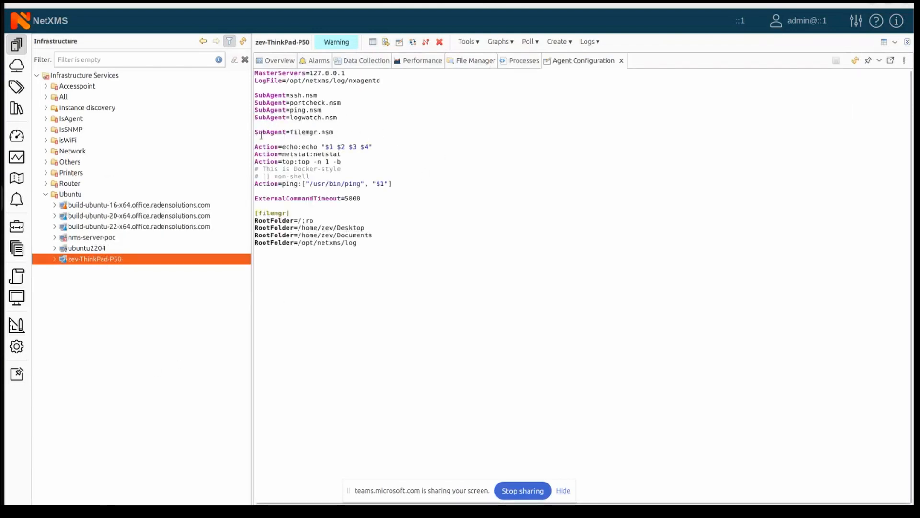
{"action": "left_click_drag", "start_coordinate": [256, 132], "coordinate": [337, 132]}
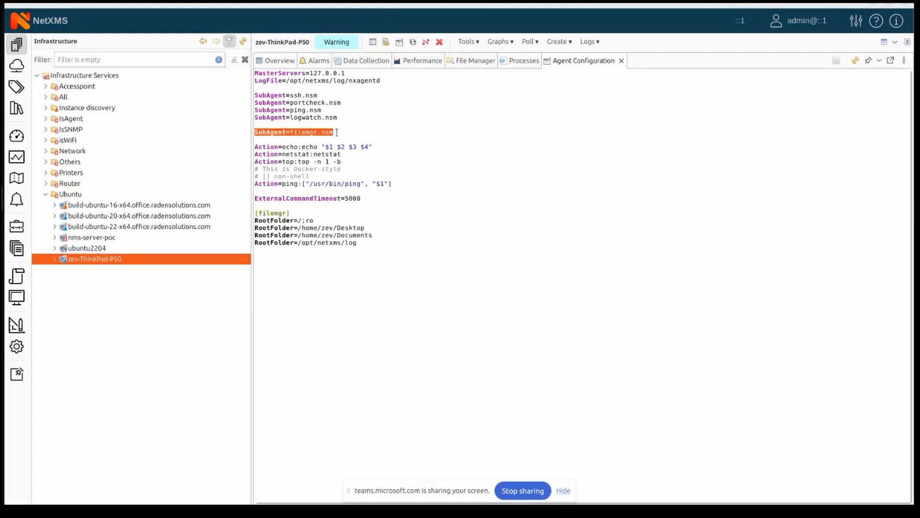
{"action": "double_click", "coordinate": [305, 132]}
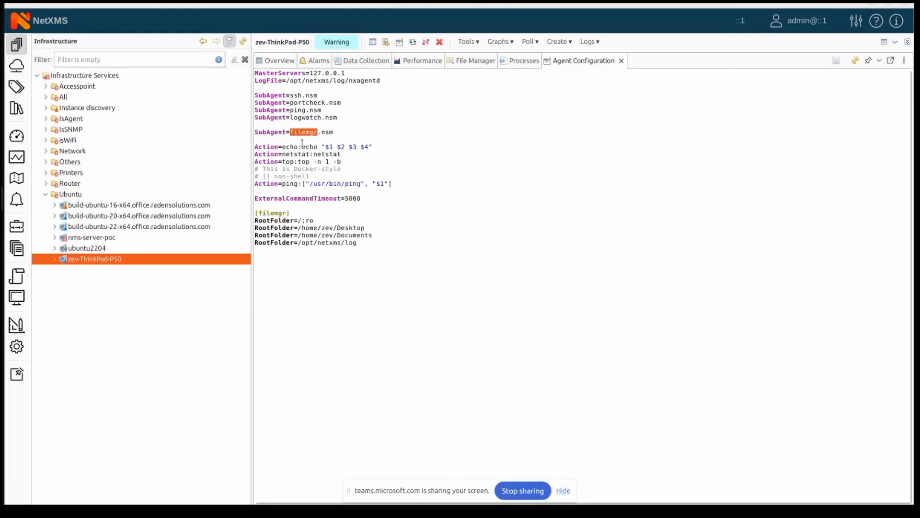
{"action": "left_click_drag", "start_coordinate": [290, 213], "coordinate": [255, 214]}
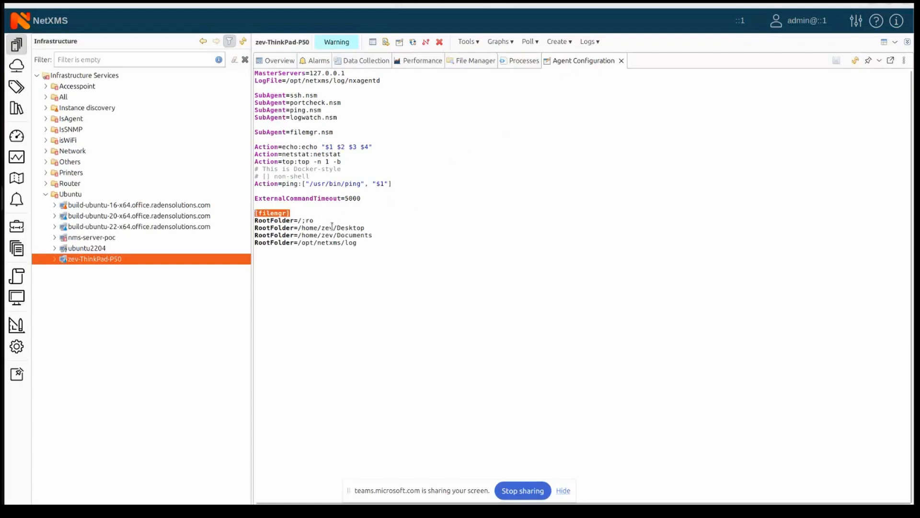
Step: Examine the RootFolder entries in the [filemgr] section, including the ro option on the / folder
{"action": "double_click", "coordinate": [270, 220]}
{"action": "left_click", "coordinate": [300, 220]}
{"action": "left_click_drag", "start_coordinate": [300, 227], "coordinate": [360, 243]}
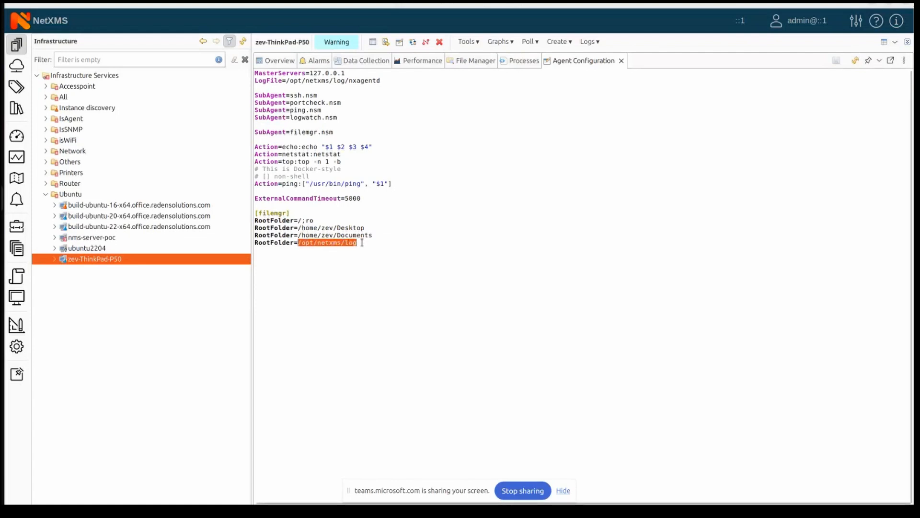
{"action": "left_click", "coordinate": [325, 243]}
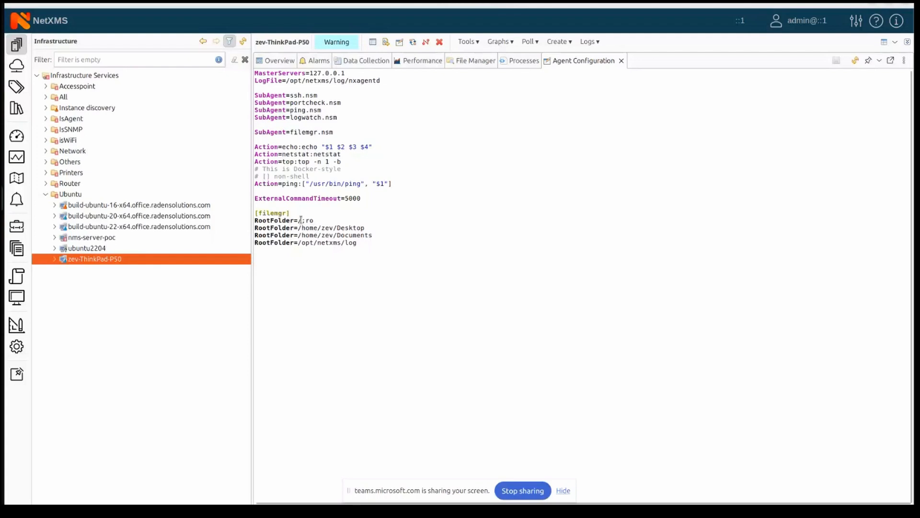
{"action": "left_click_drag", "start_coordinate": [301, 220], "coordinate": [317, 220]}
{"action": "left_click", "coordinate": [319, 222]}
Step: Return to the node's file manager and go through its four root folders from / to /opt/netxms/log
{"action": "left_click", "coordinate": [462, 63]}
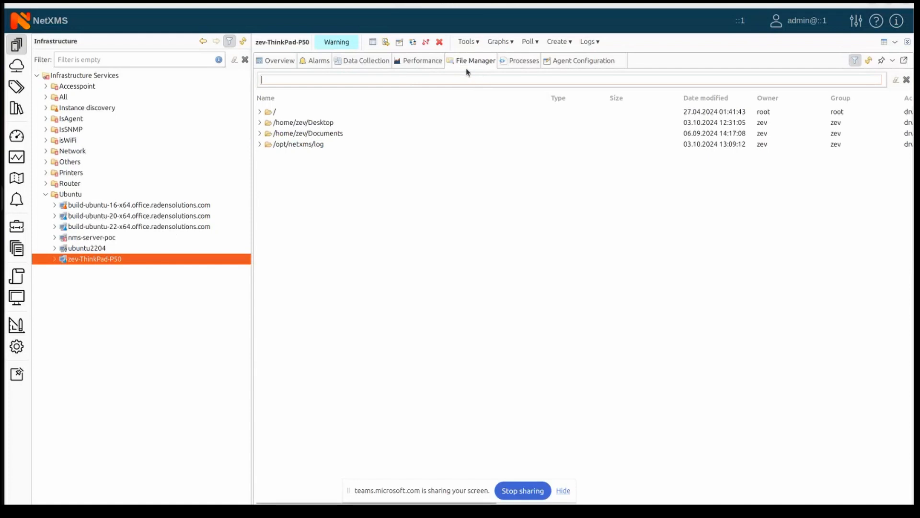
{"action": "left_click", "coordinate": [273, 114]}
{"action": "left_click", "coordinate": [277, 123]}
{"action": "left_click", "coordinate": [281, 135]}
{"action": "left_click", "coordinate": [280, 146]}
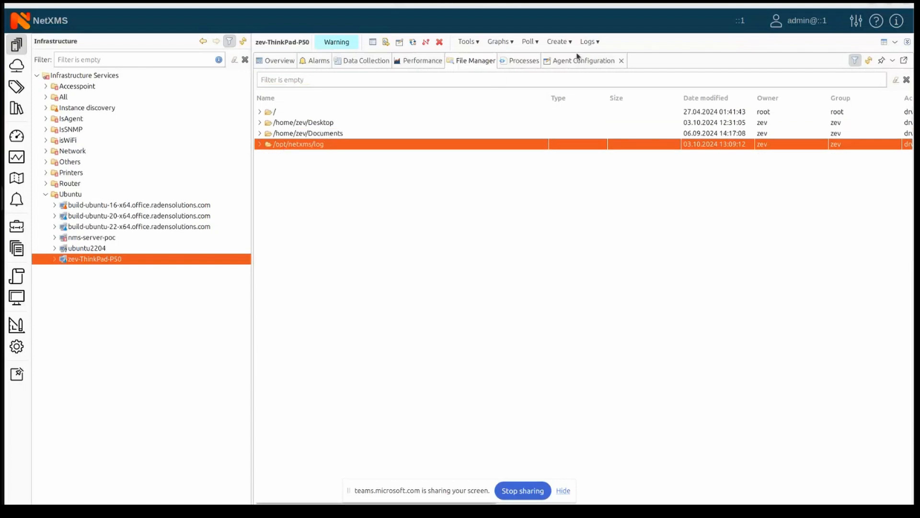
Step: Expand the / root folder and check the access rights of its tmp folder
{"action": "left_click", "coordinate": [260, 112]}
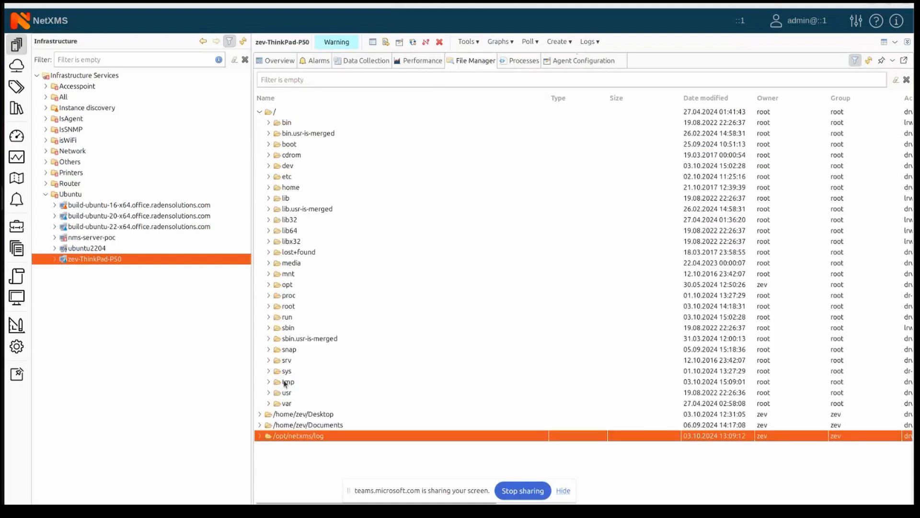
{"action": "left_click", "coordinate": [286, 382]}
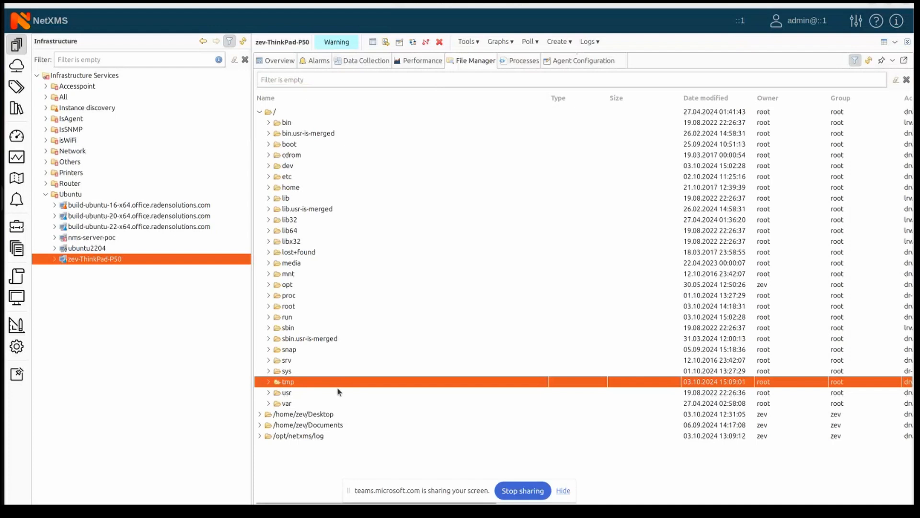
{"action": "scroll", "coordinate": [311, 391], "scroll_direction": "right", "scroll_amount": 5}
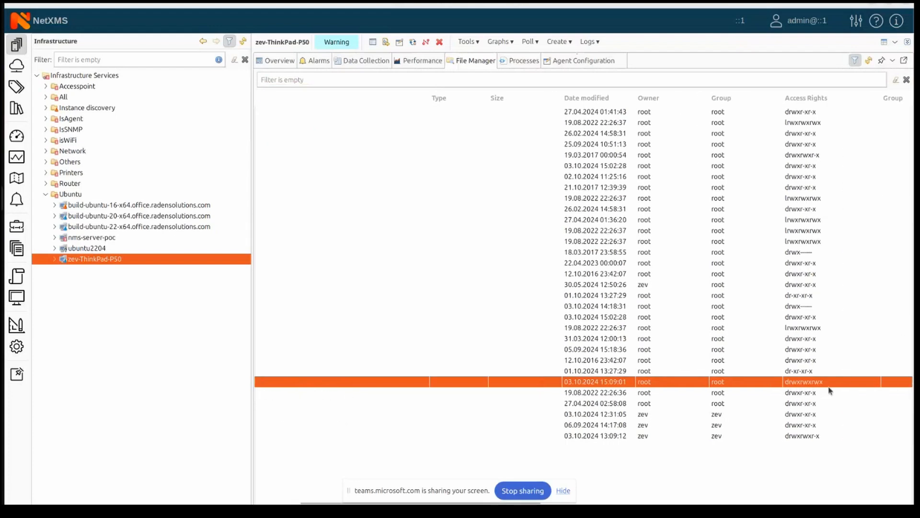
{"action": "scroll", "coordinate": [591, 403], "scroll_direction": "left", "scroll_amount": 5}
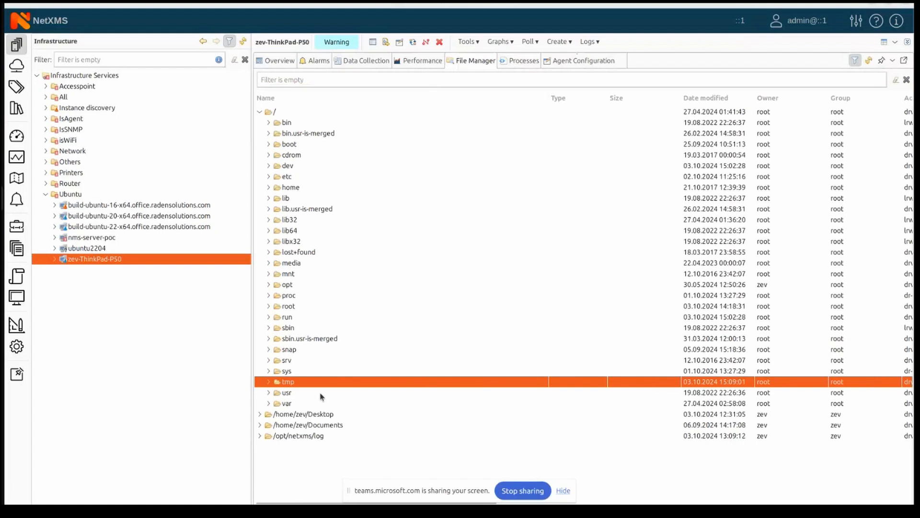
Step: Try to upload todo.txt from the local Desktop folder to the node's /tmp folder
{"action": "right_click", "coordinate": [293, 383]}
{"action": "left_click", "coordinate": [357, 393]}
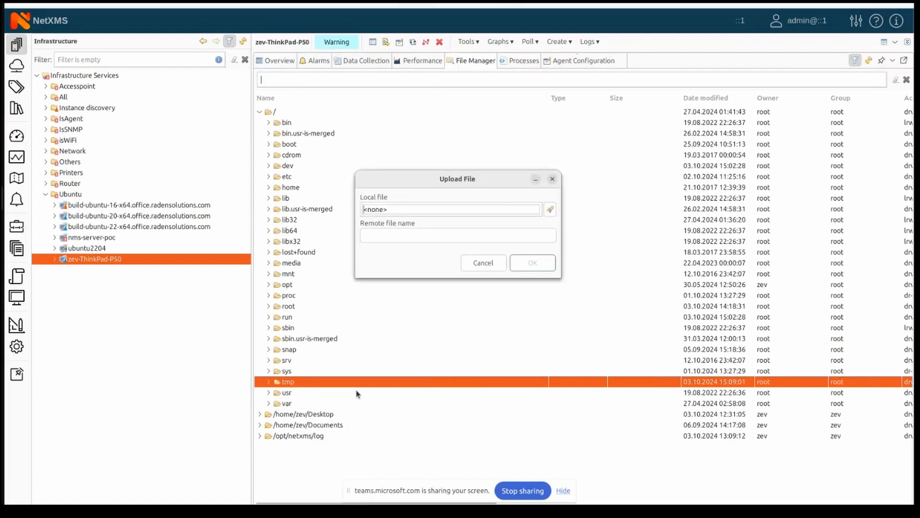
{"action": "left_click", "coordinate": [550, 210]}
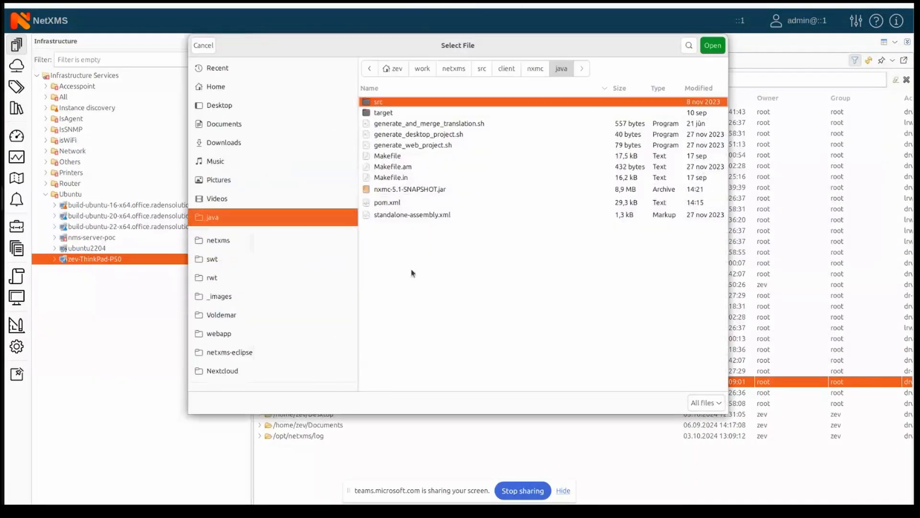
{"action": "left_click", "coordinate": [226, 104]}
{"action": "left_click", "coordinate": [390, 191]}
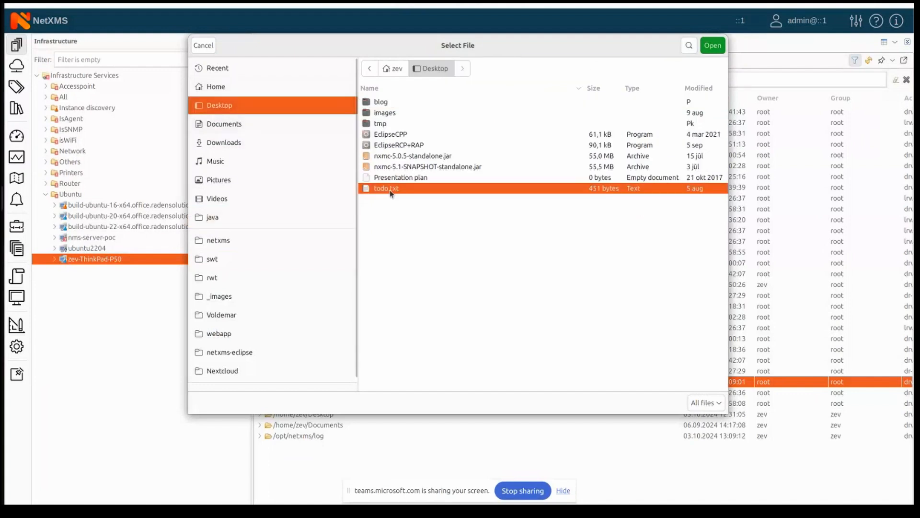
{"action": "left_click", "coordinate": [719, 48]}
{"action": "left_click", "coordinate": [543, 263]}
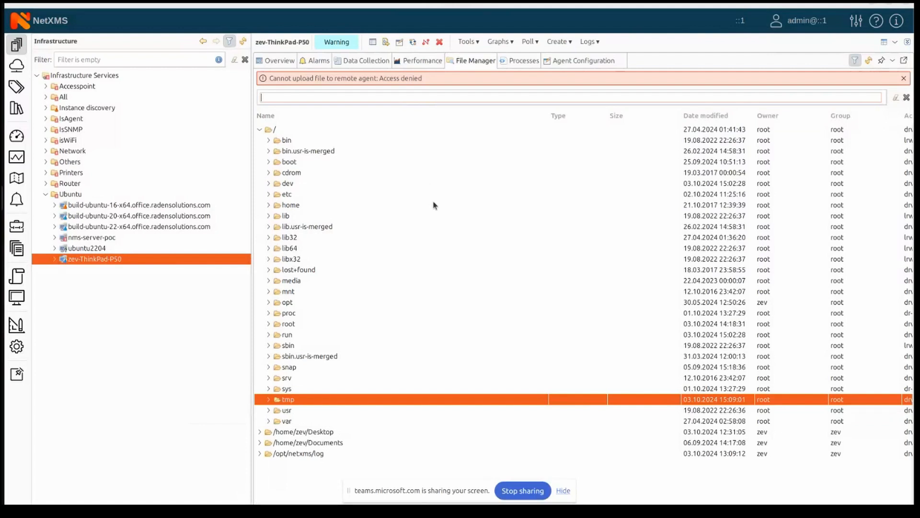
Step: Recheck the tmp folder's access rights and look at the Desktop and Documents root folders
{"action": "scroll", "coordinate": [578, 319], "scroll_direction": "right", "scroll_amount": 5}
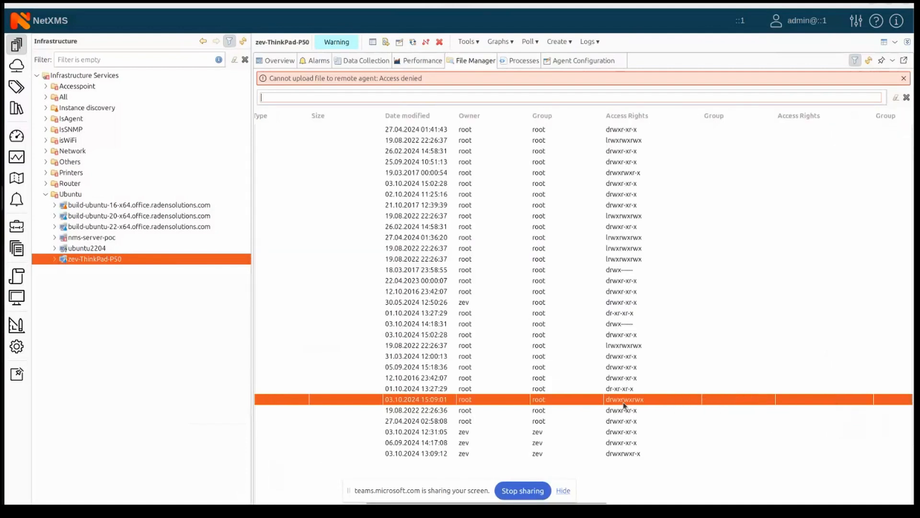
{"action": "scroll", "coordinate": [550, 394], "scroll_direction": "left", "scroll_amount": 5}
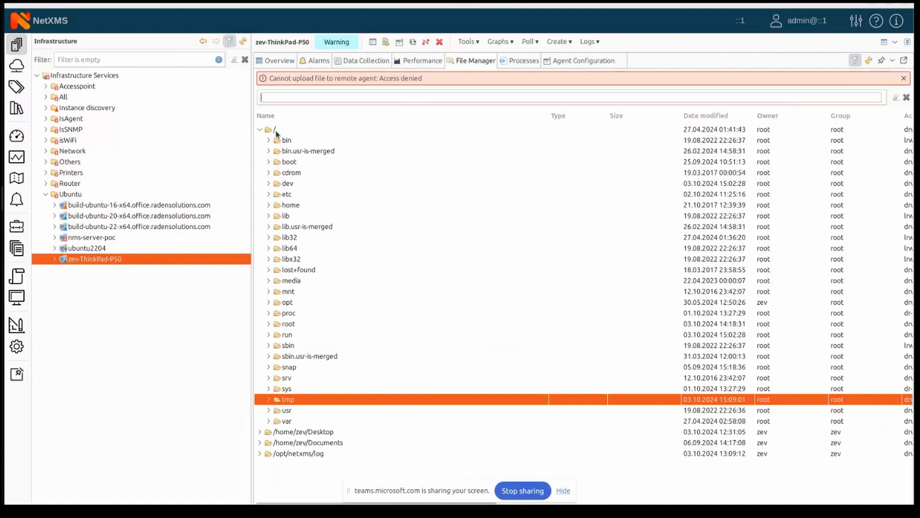
{"action": "left_click", "coordinate": [324, 433]}
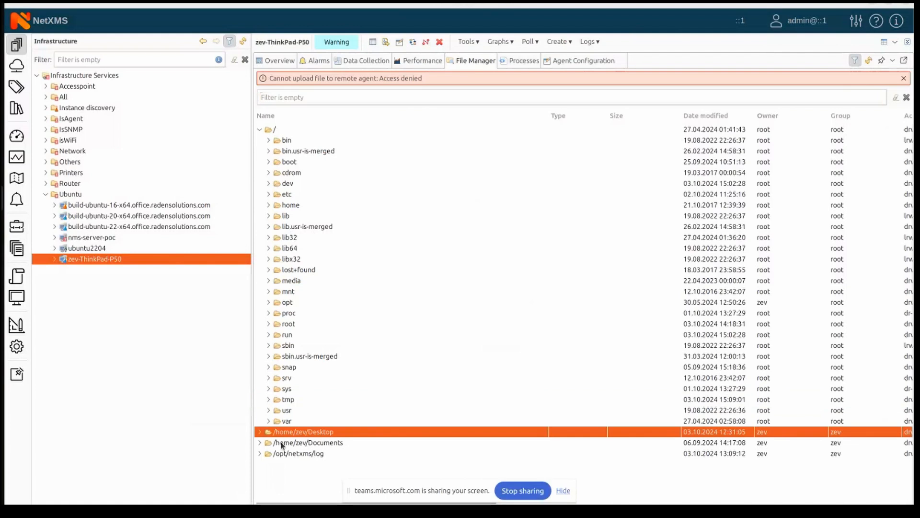
{"action": "left_click", "coordinate": [321, 444]}
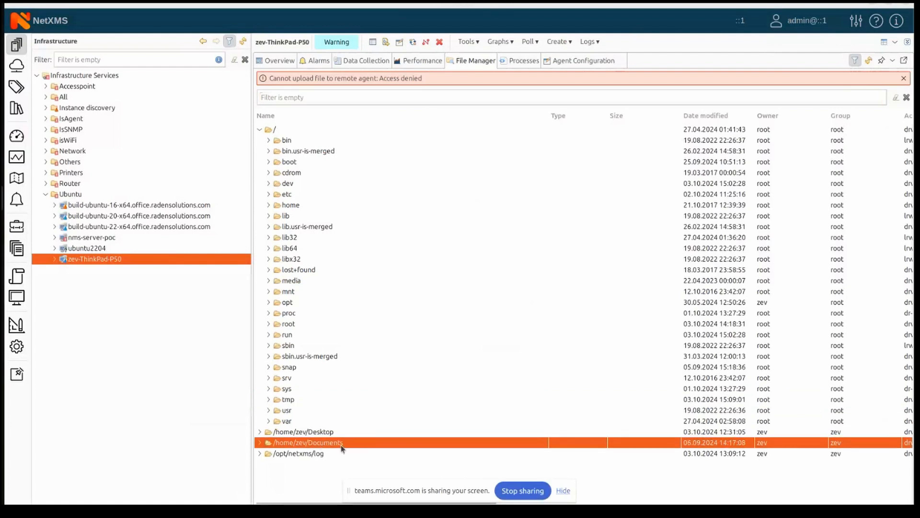
Step: Expand /opt/netxms/log and upload todo.txt from the local Desktop folder into it
{"action": "left_click", "coordinate": [319, 456]}
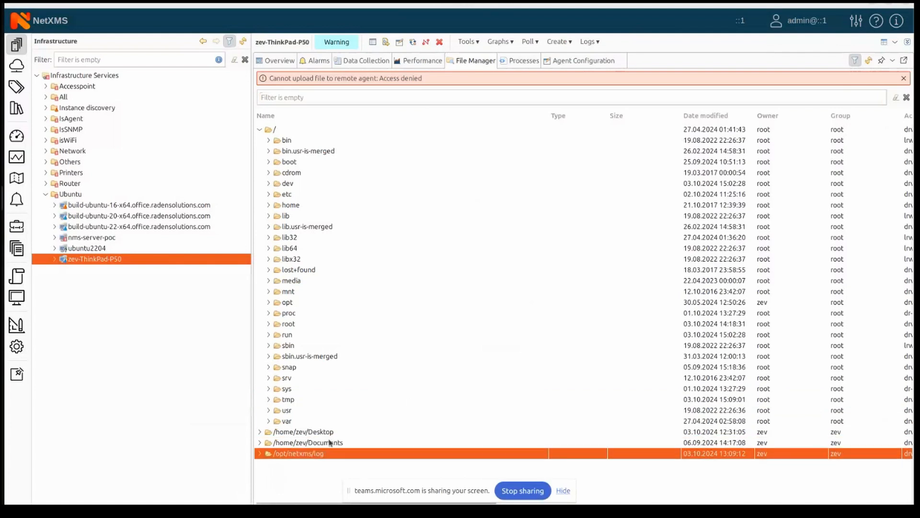
{"action": "left_click", "coordinate": [259, 454]}
{"action": "right_click", "coordinate": [314, 272]}
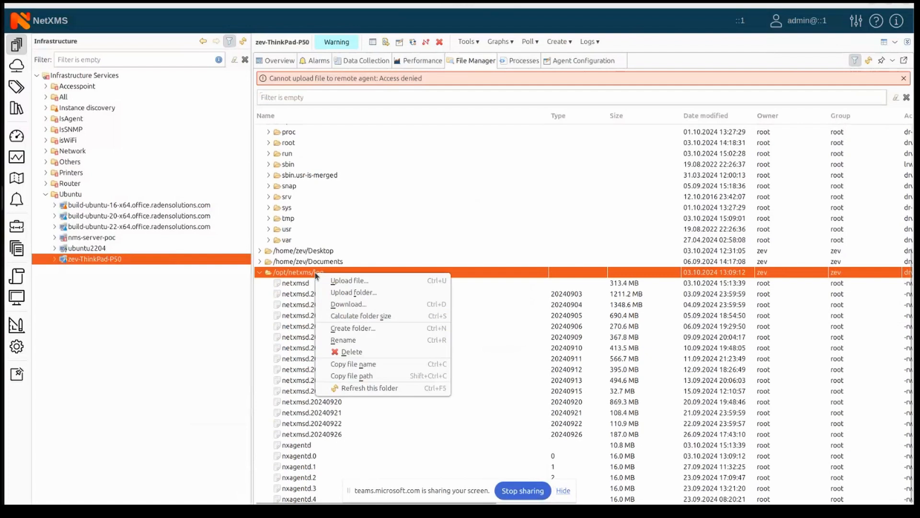
{"action": "left_click", "coordinate": [382, 281]}
{"action": "left_click", "coordinate": [550, 210]}
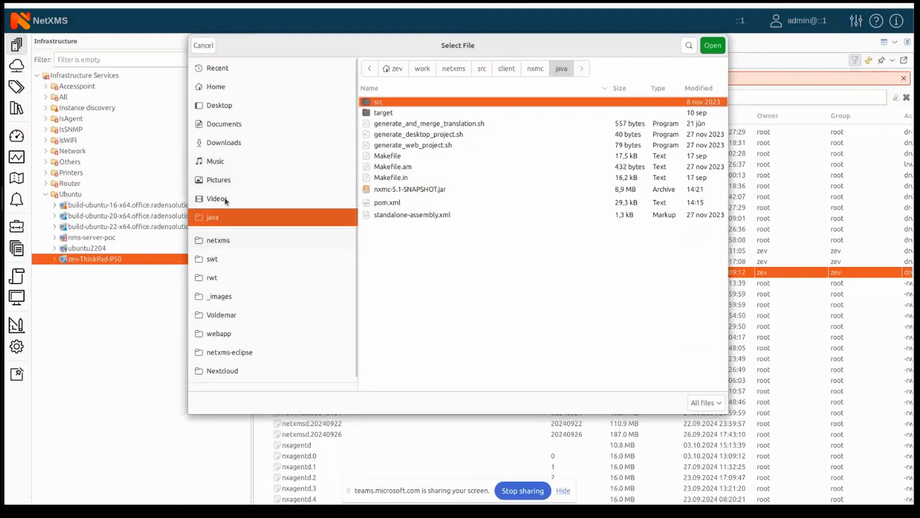
{"action": "left_click", "coordinate": [232, 106]}
{"action": "left_click", "coordinate": [399, 188]}
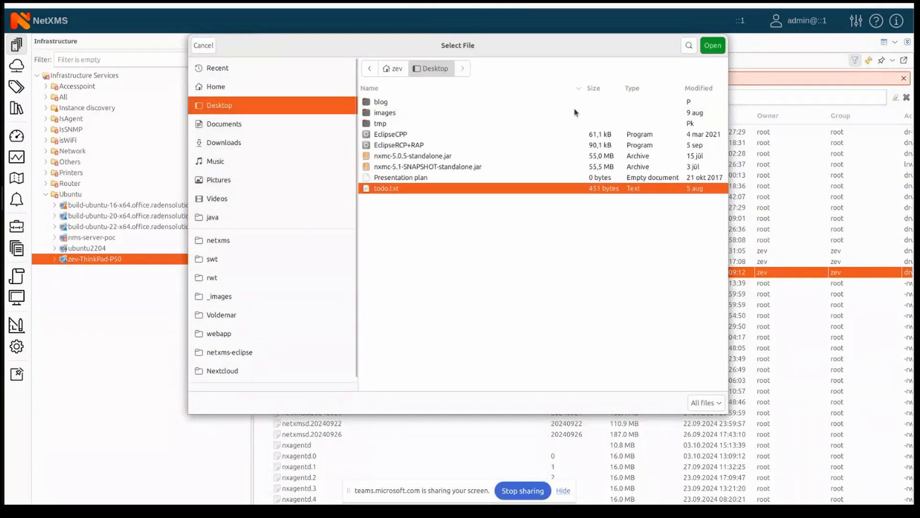
{"action": "left_click", "coordinate": [712, 45]}
{"action": "left_click", "coordinate": [532, 263]}
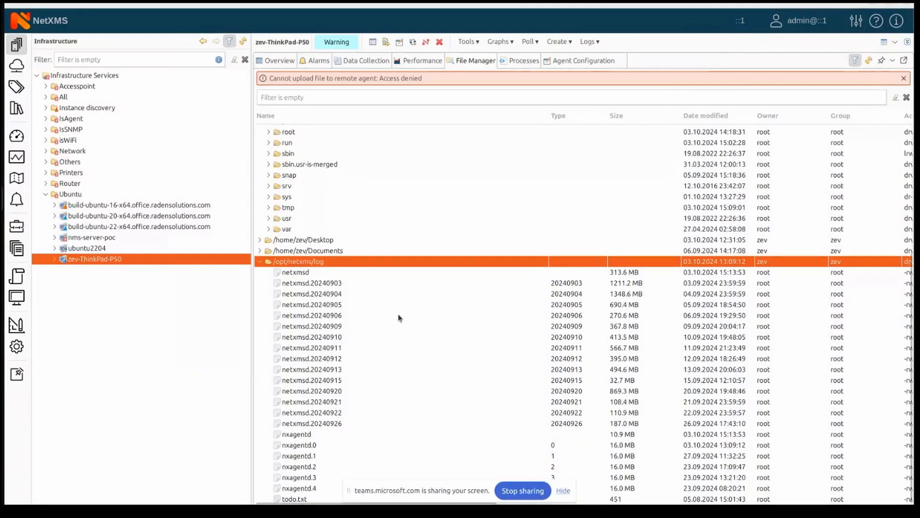
Step: Rename the uploaded todo.txt in /opt/netxms/log to atodo.txt
{"action": "left_click", "coordinate": [294, 499]}
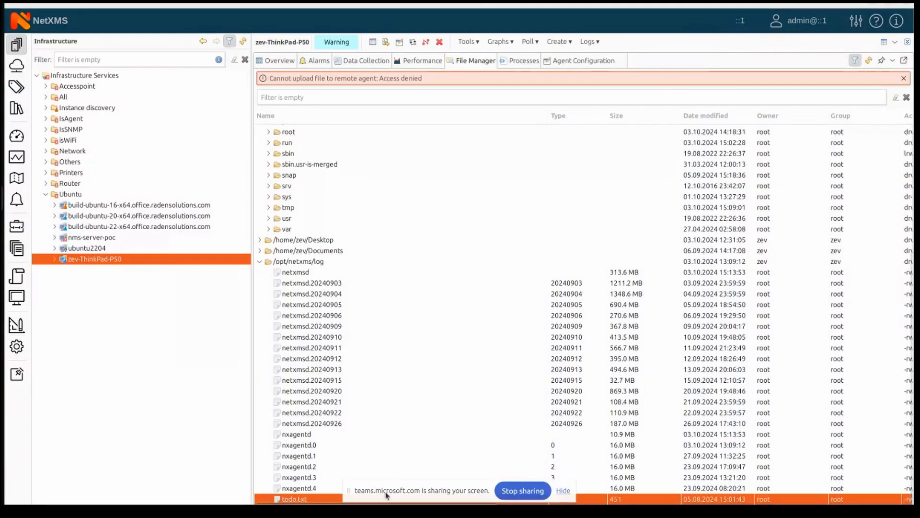
{"action": "right_click", "coordinate": [293, 499]}
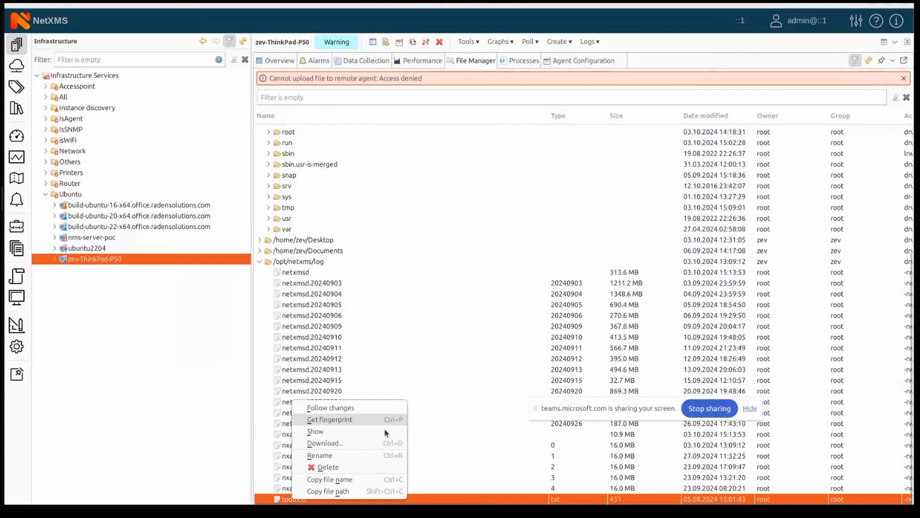
{"action": "left_click", "coordinate": [353, 457]}
{"action": "key", "text": "Home"}
{"action": "type", "text": "a"}
{"action": "key", "text": "Return"}
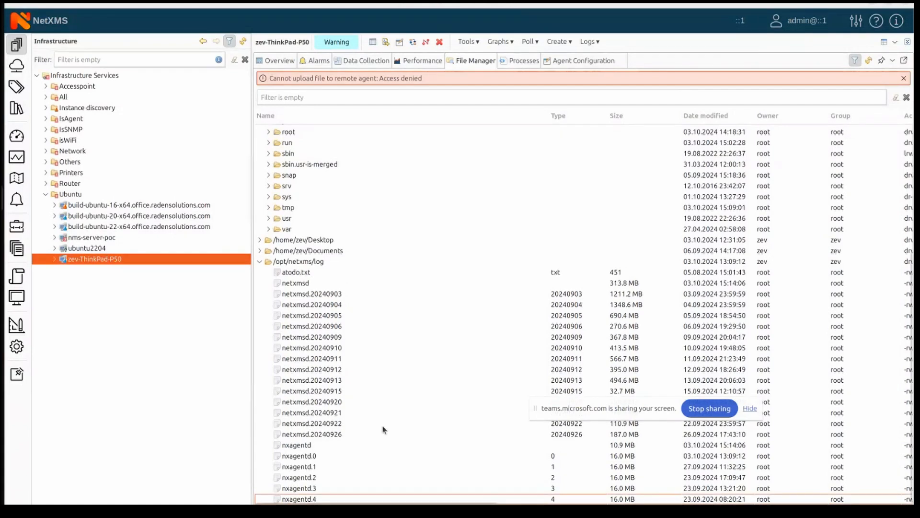
Step: Delete atodo.txt from the /opt/netxms/log folder
{"action": "left_click", "coordinate": [309, 275]}
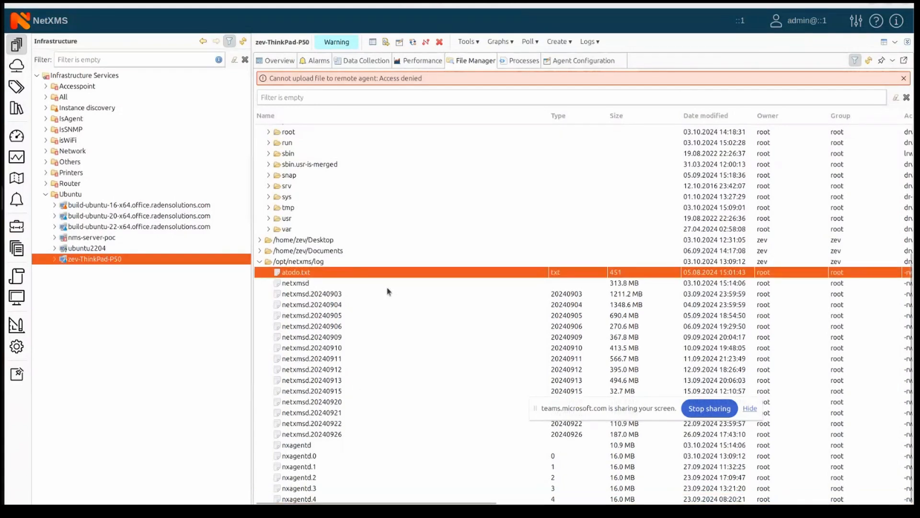
{"action": "right_click", "coordinate": [309, 276]}
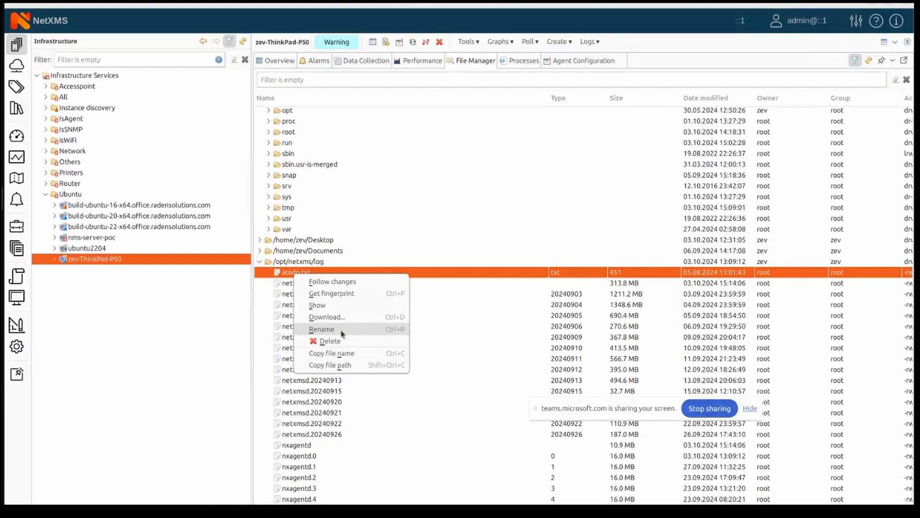
{"action": "left_click", "coordinate": [330, 341]}
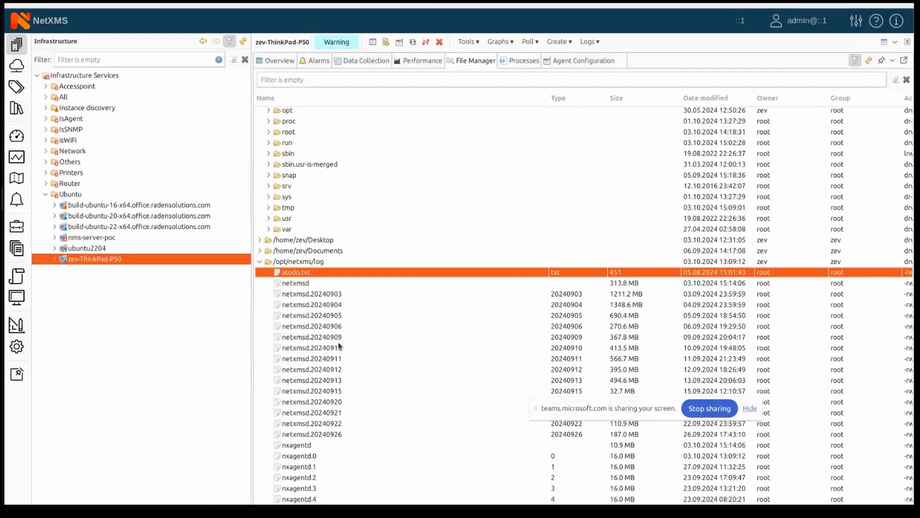
{"action": "left_click", "coordinate": [551, 250]}
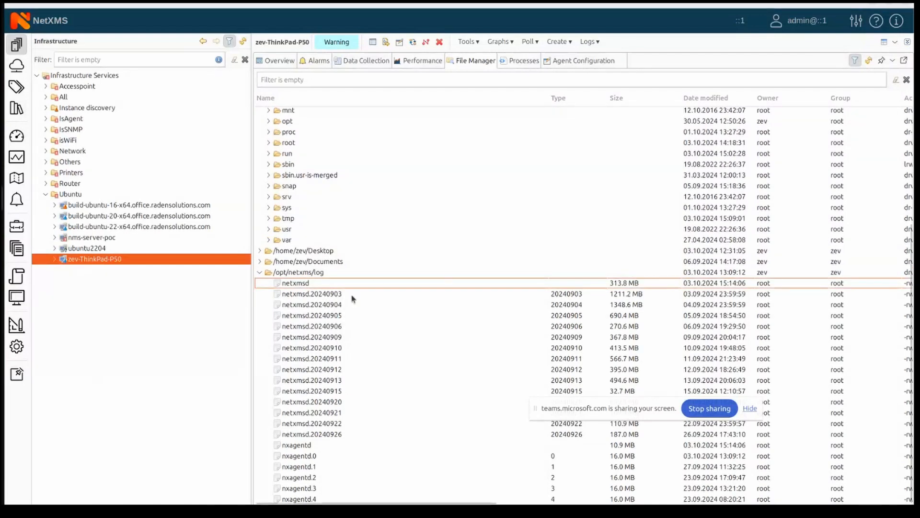
{"action": "right_click", "coordinate": [304, 447]}
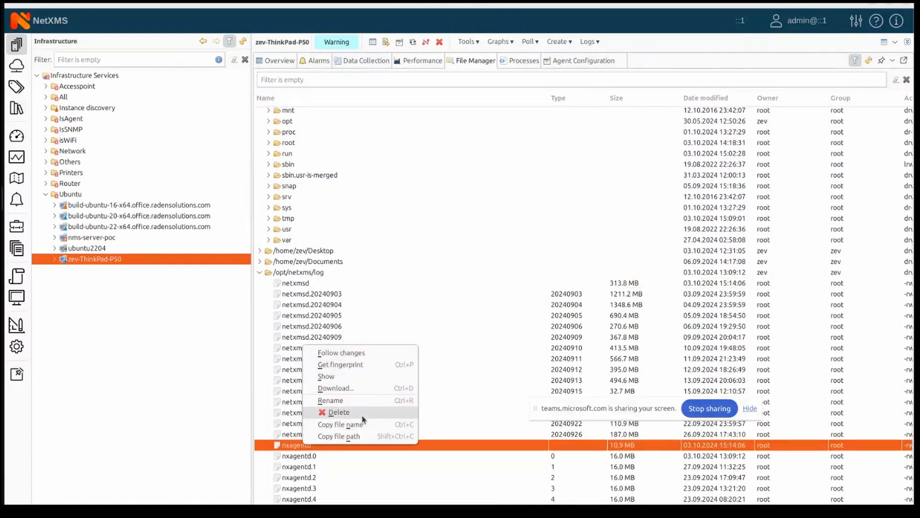
{"action": "left_click", "coordinate": [356, 389]}
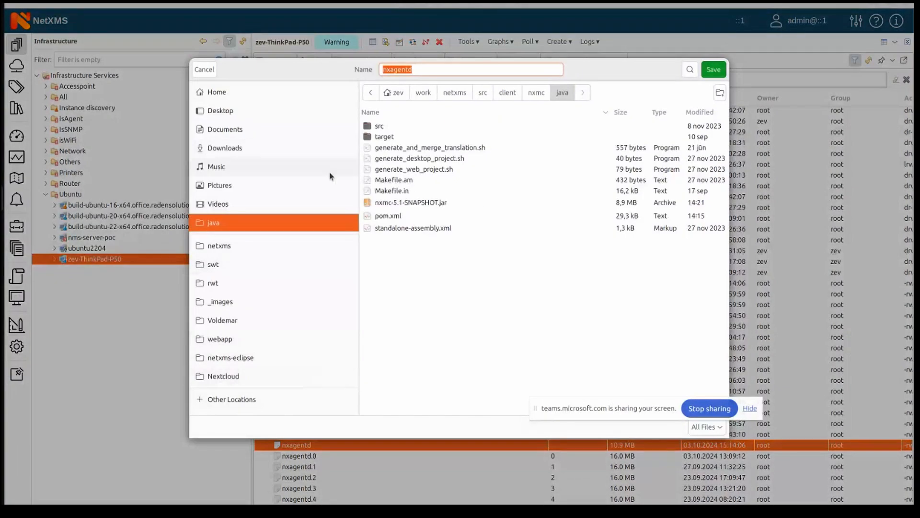
{"action": "left_click", "coordinate": [204, 69]}
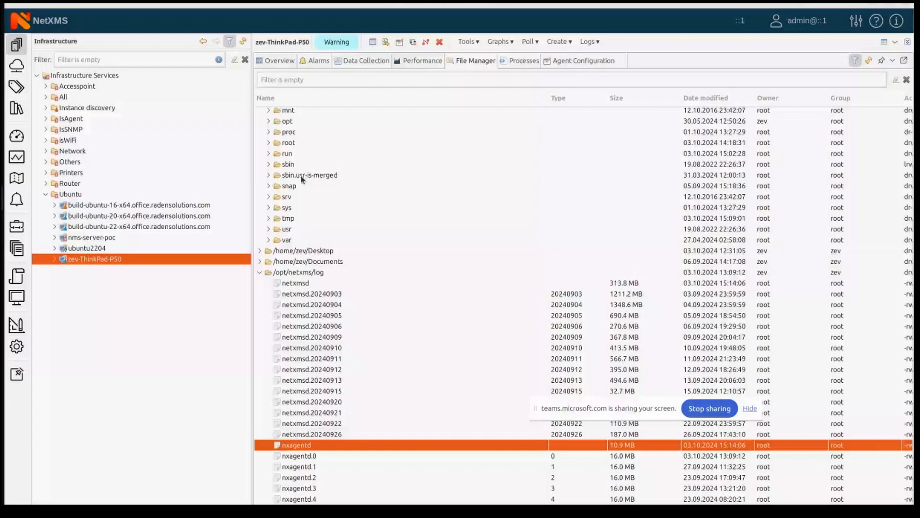
Step: Show the contents of the nxagentd log in /opt/netxms/log, look at its last entries and close the view
{"action": "right_click", "coordinate": [295, 448]}
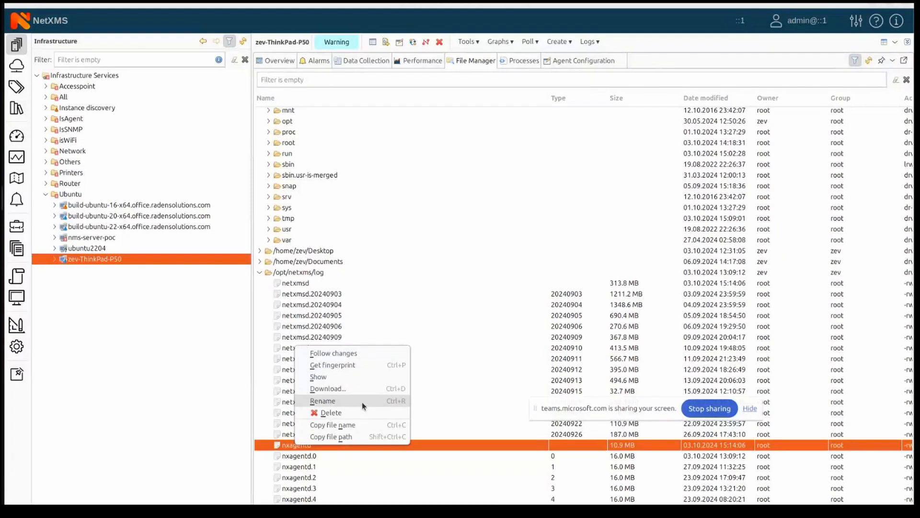
{"action": "left_click", "coordinate": [368, 379]}
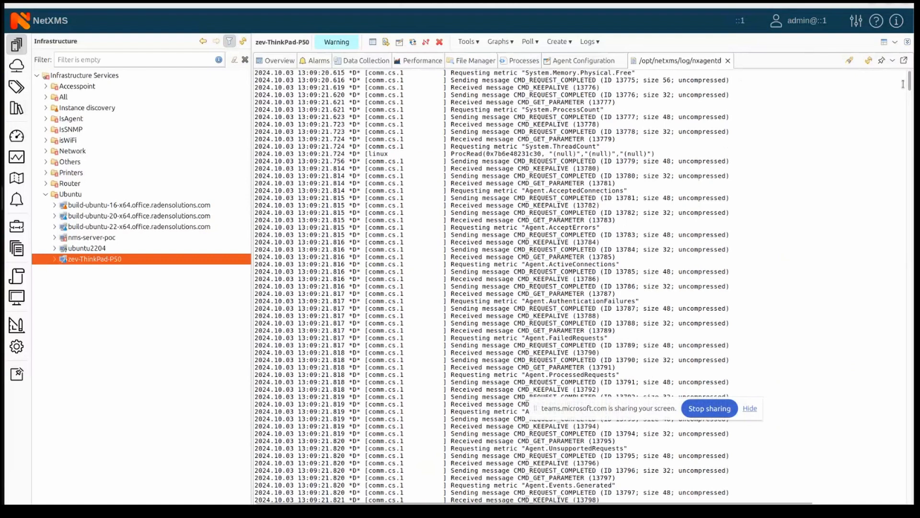
{"action": "left_click_drag", "start_coordinate": [910, 83], "coordinate": [908, 493]}
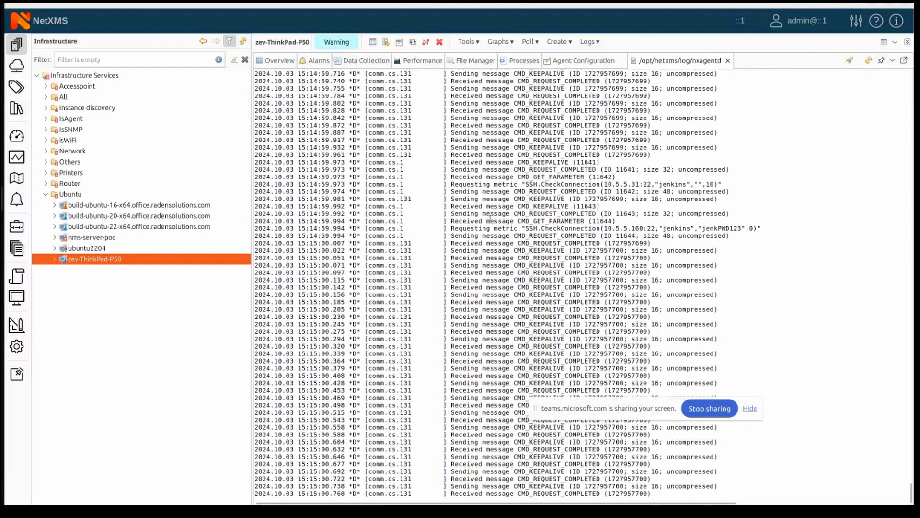
{"action": "left_click", "coordinate": [728, 61]}
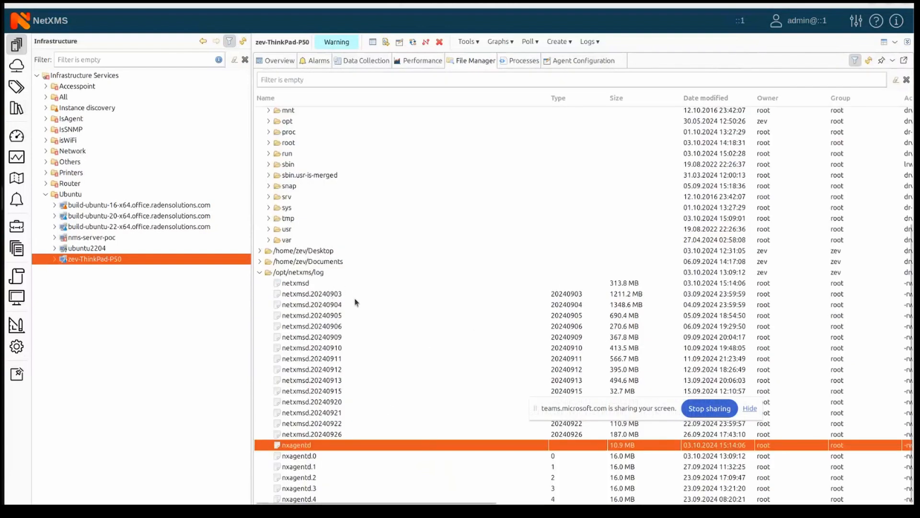
Step: Follow changes of the nxagentd log file in /opt/netxms/log to watch new entries live
{"action": "left_click", "coordinate": [295, 283]}
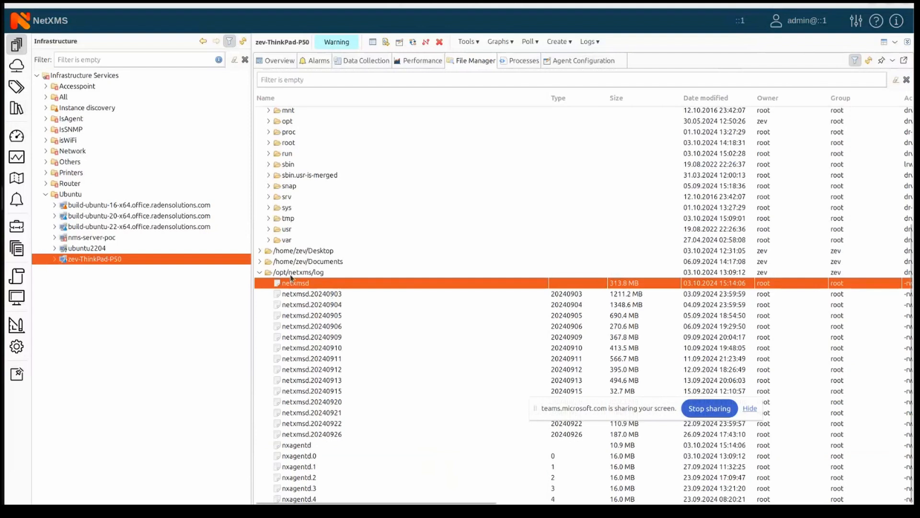
{"action": "right_click", "coordinate": [295, 445]}
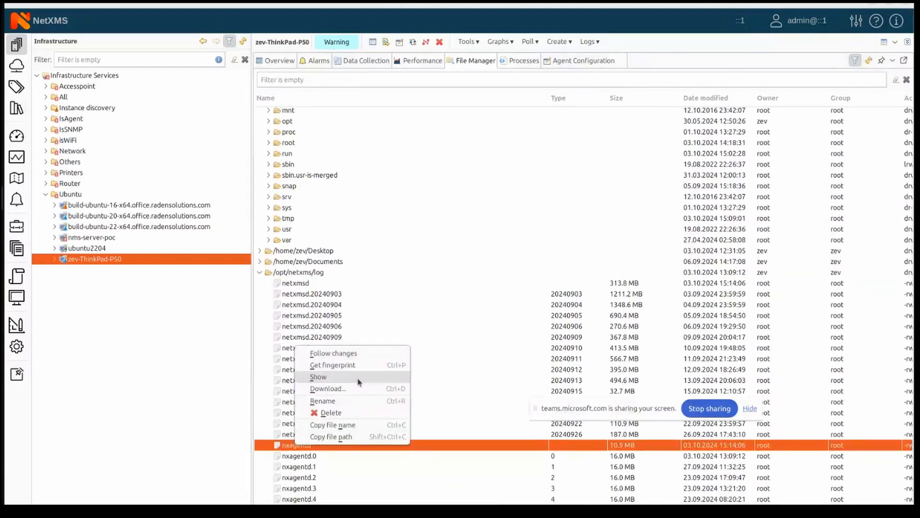
{"action": "left_click", "coordinate": [336, 311]}
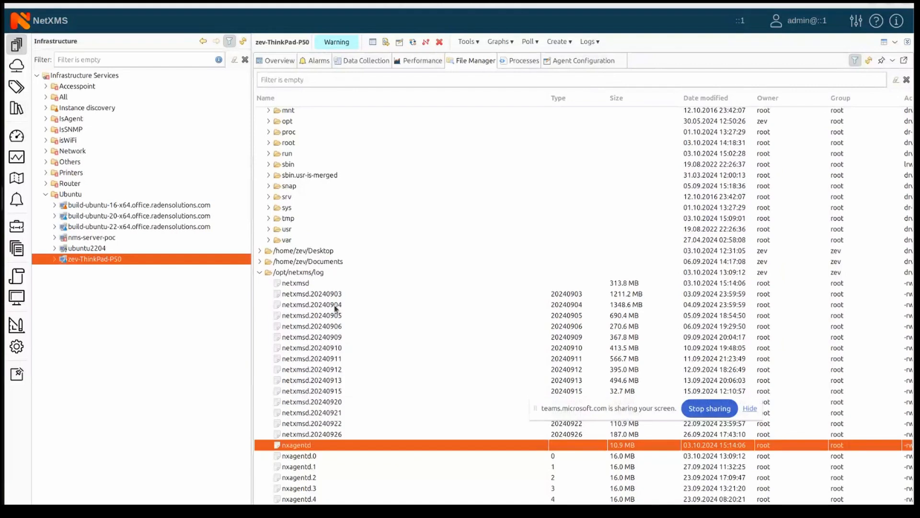
{"action": "right_click", "coordinate": [303, 447]}
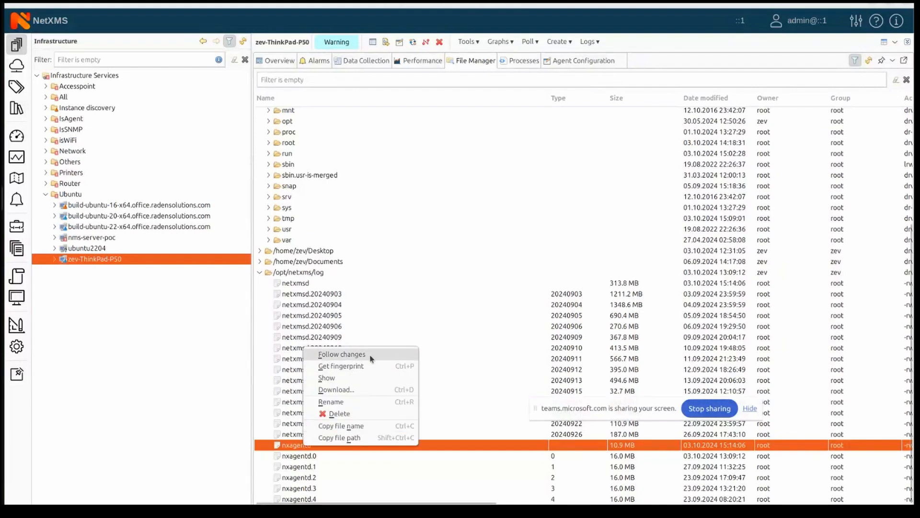
{"action": "left_click", "coordinate": [342, 354]}
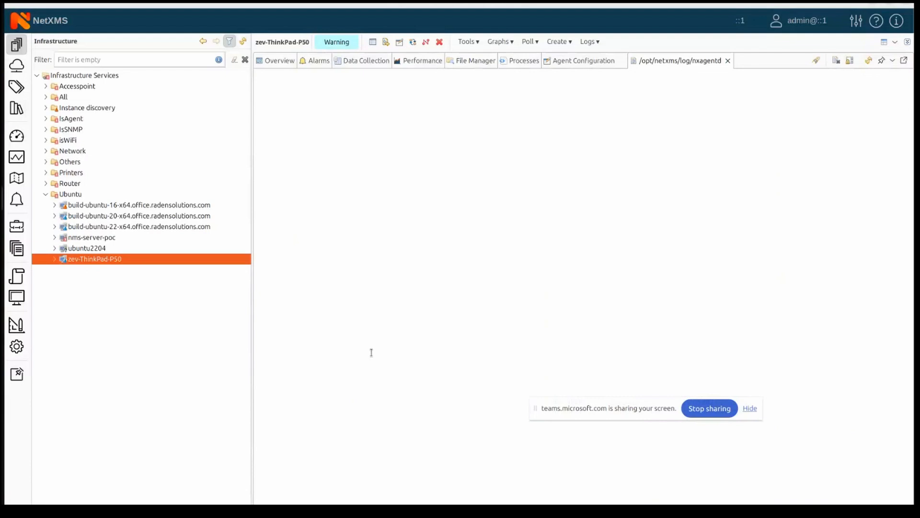
{"action": "left_click_drag", "start_coordinate": [392, 309], "coordinate": [421, 492]}
{"action": "left_click", "coordinate": [422, 490]}
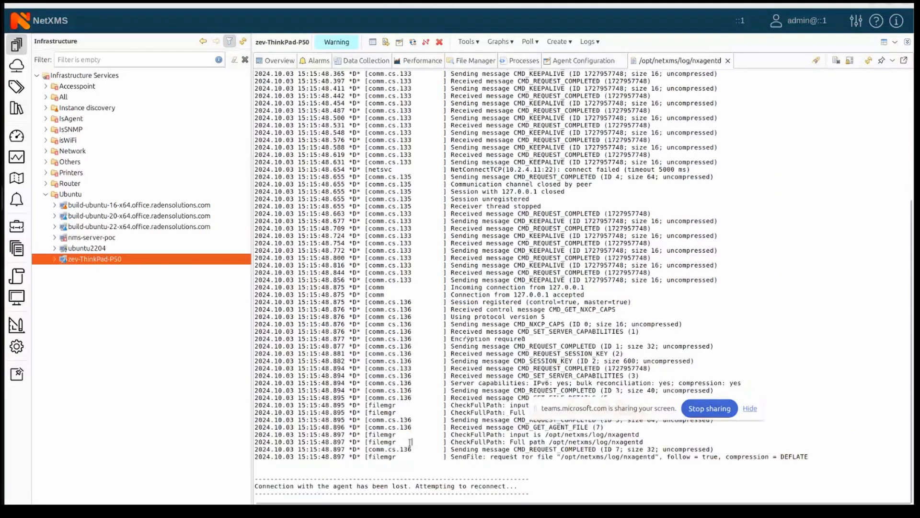
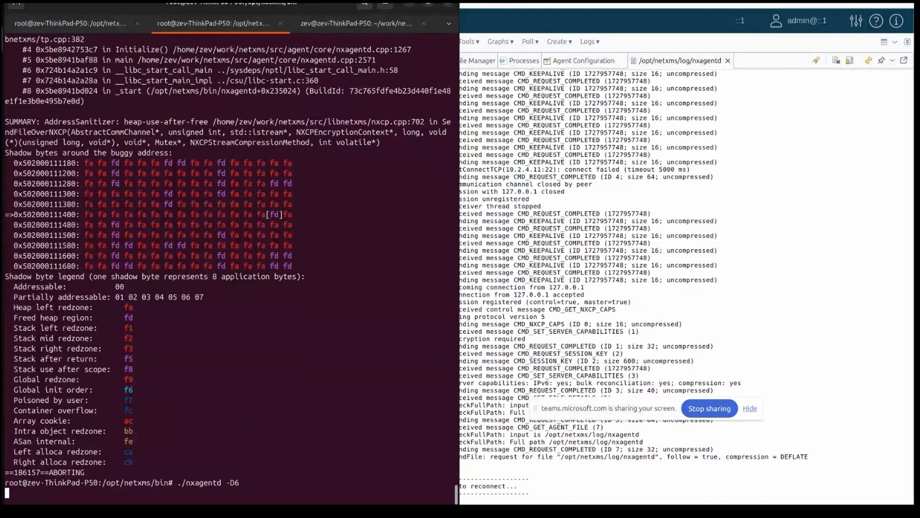
Step: Return from the terminal to the followed nxagentd log and examine the reconnection and CMD_FILE_MONITORING entries
{"action": "left_click", "coordinate": [408, 5]}
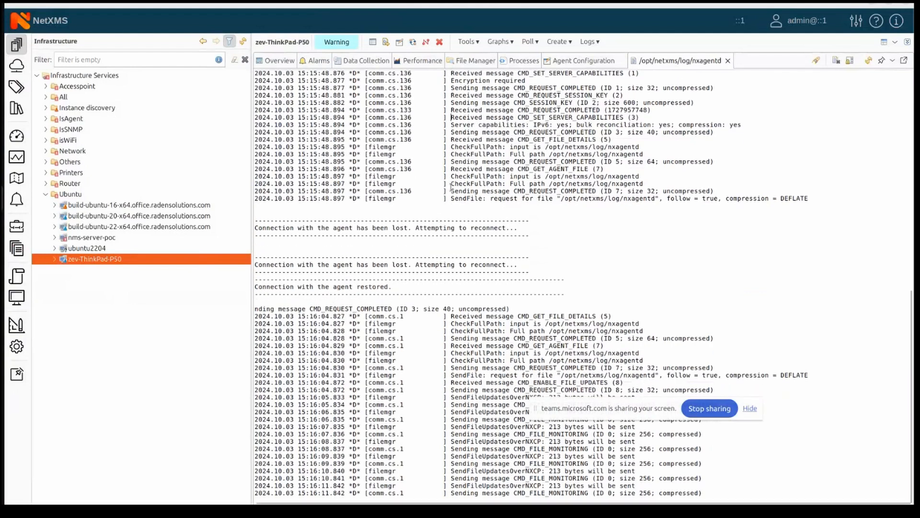
{"action": "left_click_drag", "start_coordinate": [377, 272], "coordinate": [471, 351]}
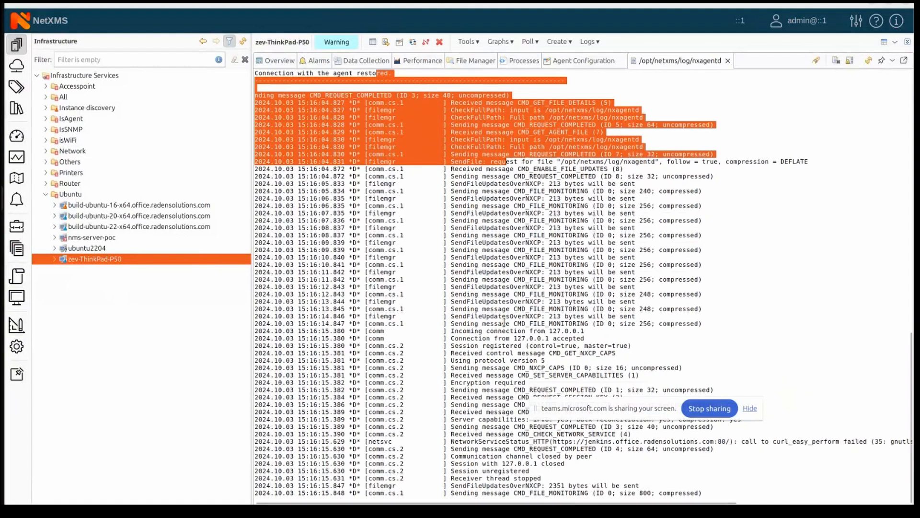
{"action": "left_click", "coordinate": [526, 235]}
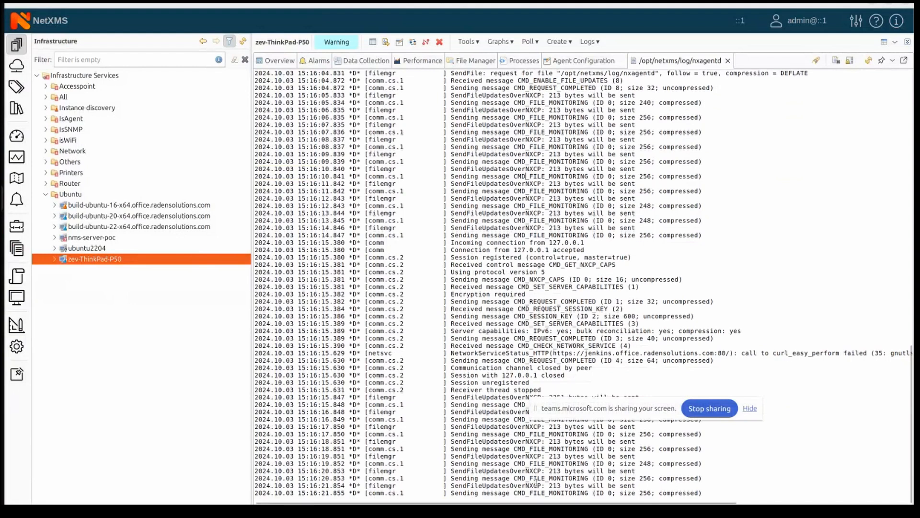
{"action": "left_click_drag", "start_coordinate": [514, 478], "coordinate": [581, 478]}
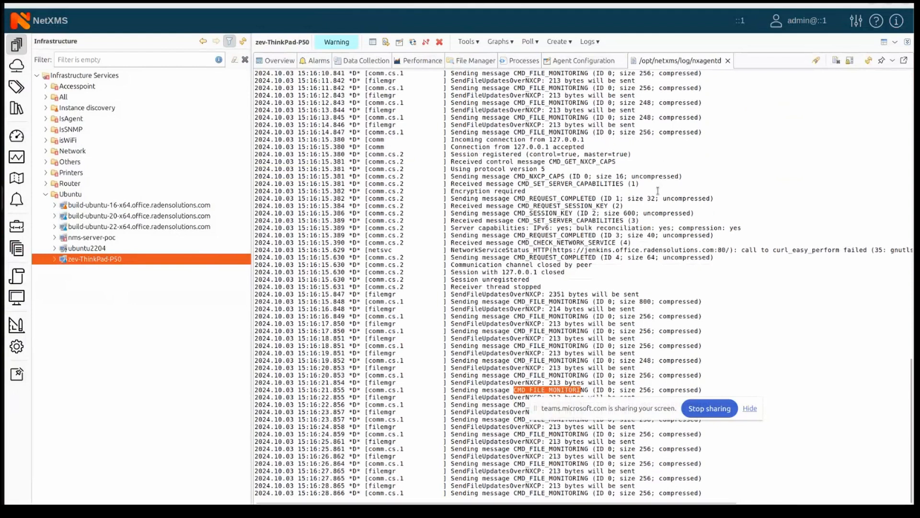
Step: Examine the CMD_CHECK_NETWORK_SERVICE entry and the full NetworkServiceStatus_HTTP line in the followed log
{"action": "scroll", "coordinate": [585, 258], "scroll_direction": "up", "scroll_amount": 2}
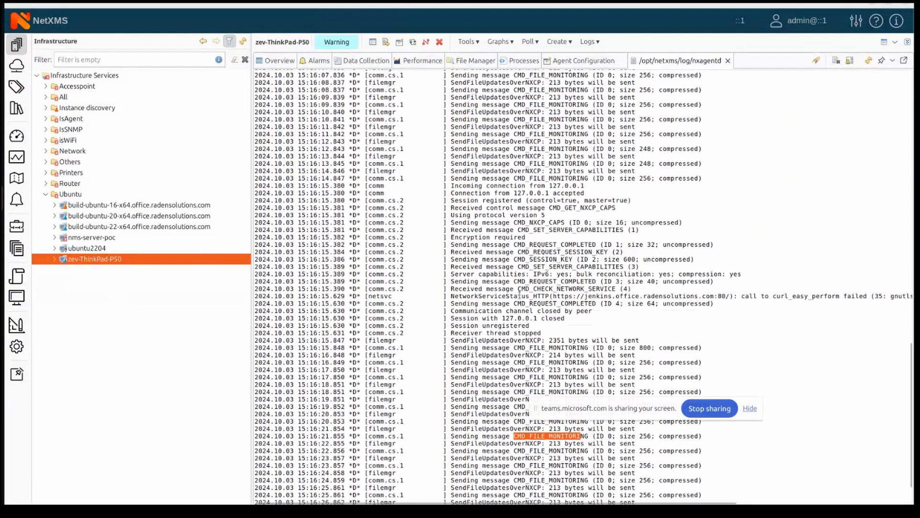
{"action": "left_click_drag", "start_coordinate": [483, 288], "coordinate": [615, 303]}
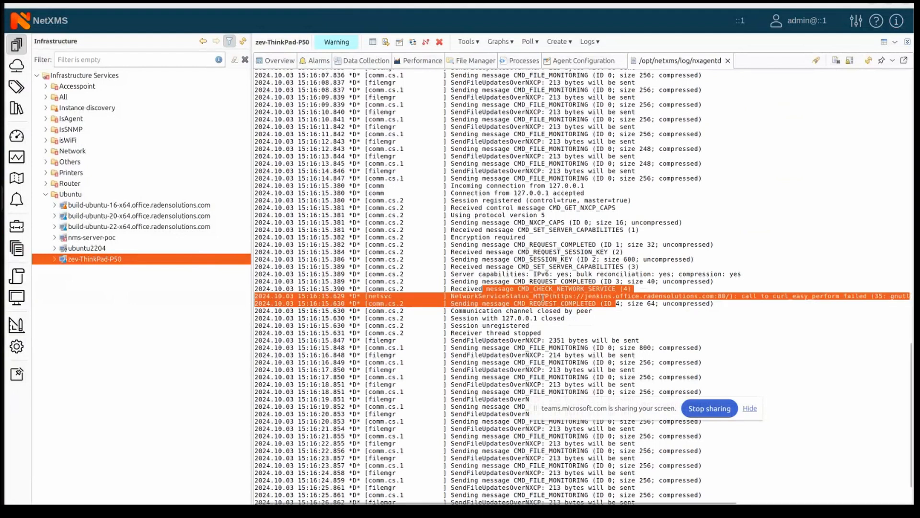
{"action": "left_click", "coordinate": [543, 298]}
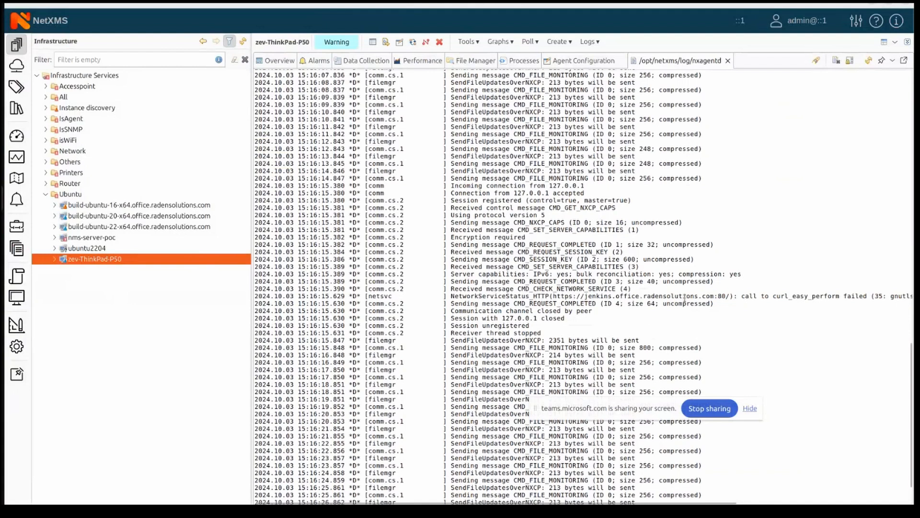
{"action": "scroll", "coordinate": [684, 297], "scroll_direction": "right", "scroll_amount": 5}
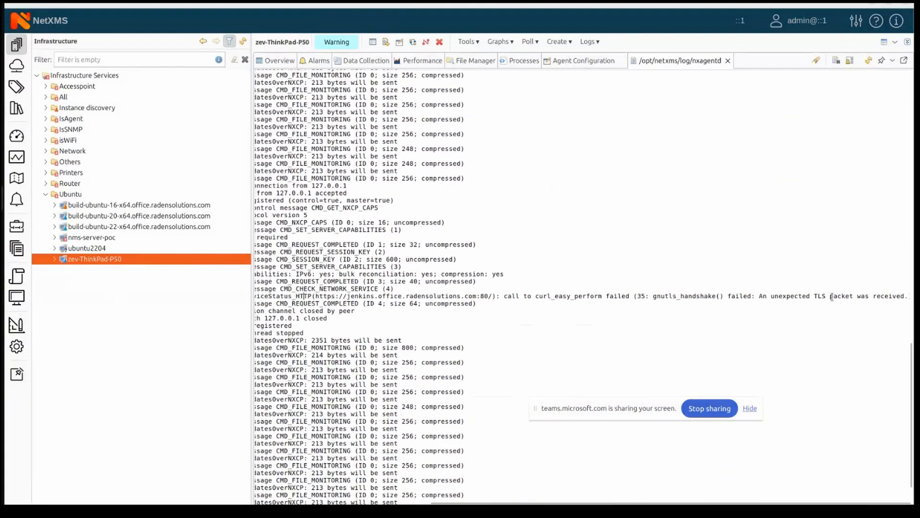
{"action": "scroll", "coordinate": [712, 297], "scroll_direction": "left", "scroll_amount": 10}
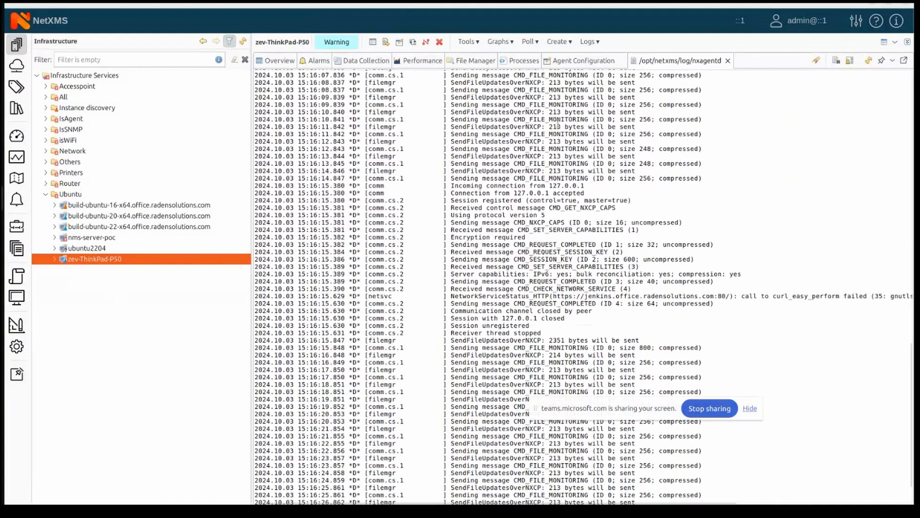
Step: Close the followed nxagentd log and review the RootFolder entries under [filemgr] in the agent configuration
{"action": "left_click", "coordinate": [580, 61]}
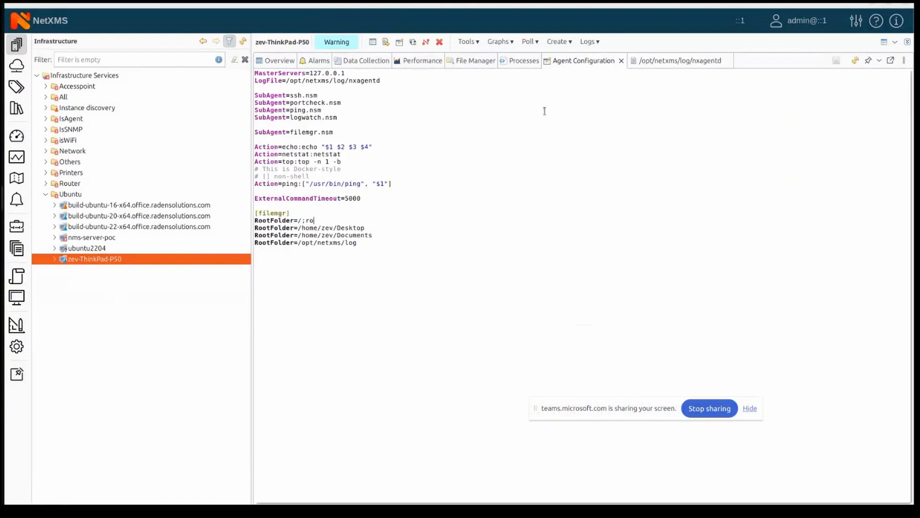
{"action": "left_click", "coordinate": [678, 62]}
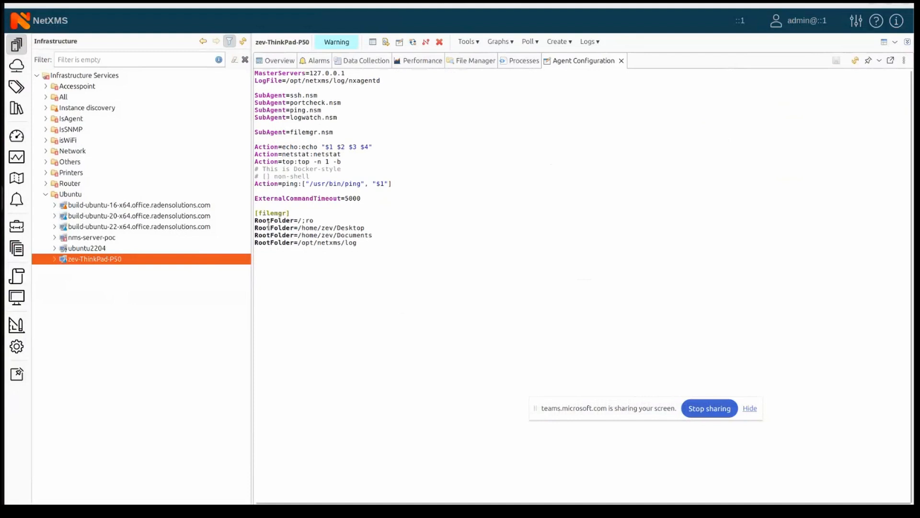
{"action": "left_click_drag", "start_coordinate": [261, 221], "coordinate": [345, 243]}
{"action": "left_click", "coordinate": [367, 220]}
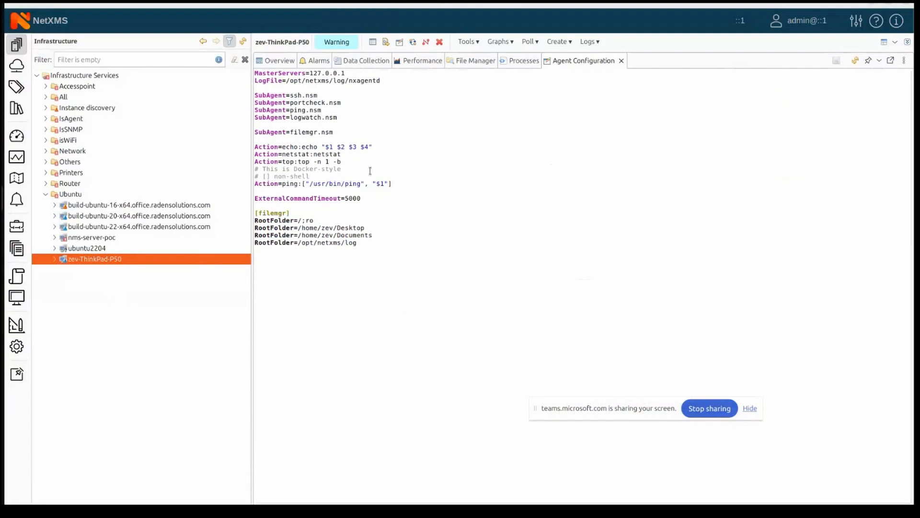
Step: Examine the Action keyword and the action names of the echo, netstat, top and ping entries in the agent configuration
{"action": "double_click", "coordinate": [261, 147]}
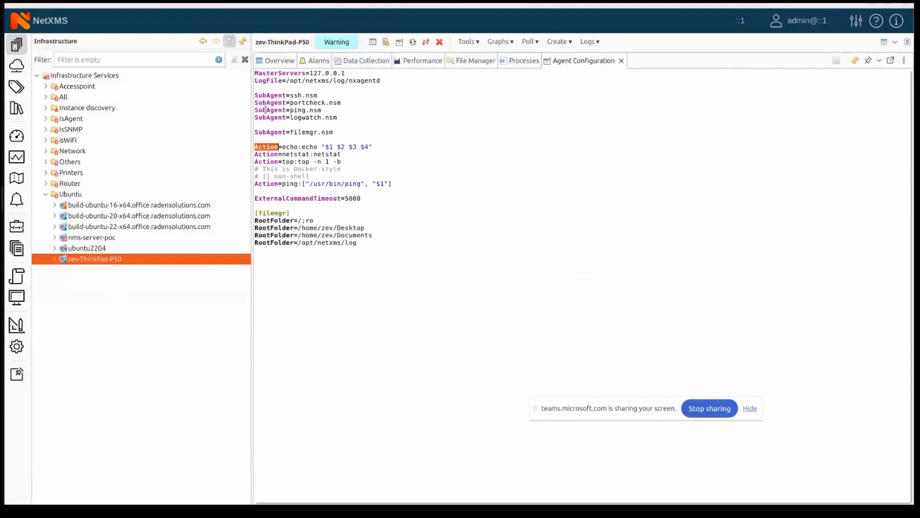
{"action": "left_click", "coordinate": [260, 147]}
{"action": "double_click", "coordinate": [288, 147]}
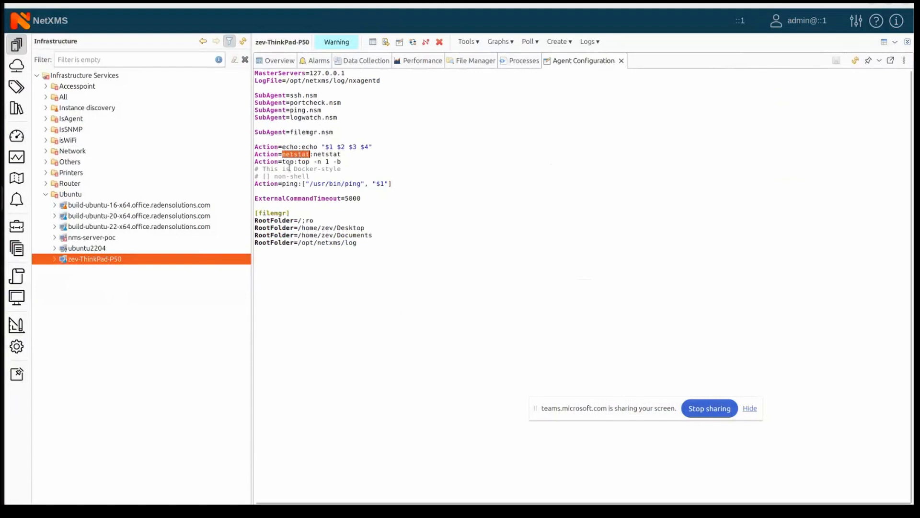
{"action": "double_click", "coordinate": [288, 162]}
{"action": "double_click", "coordinate": [296, 183]}
Step: Examine the netstat action entry, comparing its action name with the command after the colon
{"action": "left_click", "coordinate": [358, 157]}
{"action": "left_click_drag", "start_coordinate": [282, 154], "coordinate": [352, 154]}
{"action": "left_click", "coordinate": [289, 155]}
{"action": "left_click_drag", "start_coordinate": [282, 154], "coordinate": [307, 155]}
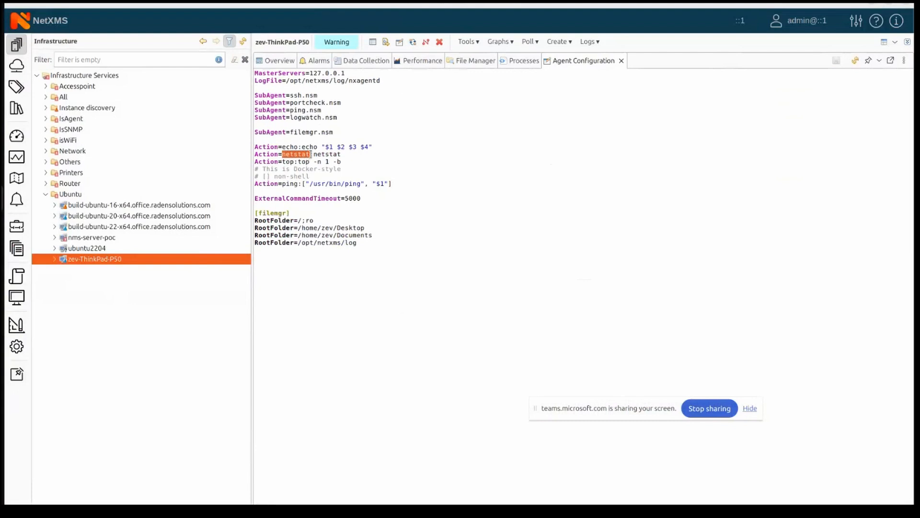
{"action": "left_click_drag", "start_coordinate": [311, 154], "coordinate": [350, 156]}
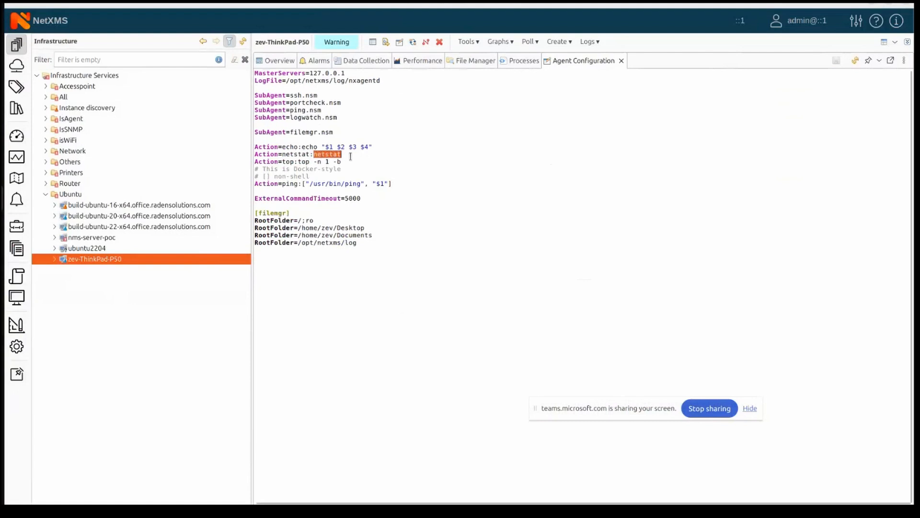
{"action": "left_click", "coordinate": [350, 157]}
Step: Review the echo, netstat and top action lines, including the echo command and its $1 parameter
{"action": "left_click_drag", "start_coordinate": [258, 149], "coordinate": [343, 162]}
{"action": "left_click", "coordinate": [343, 162]}
{"action": "left_click_drag", "start_coordinate": [276, 152], "coordinate": [356, 161]}
{"action": "left_click", "coordinate": [356, 162]}
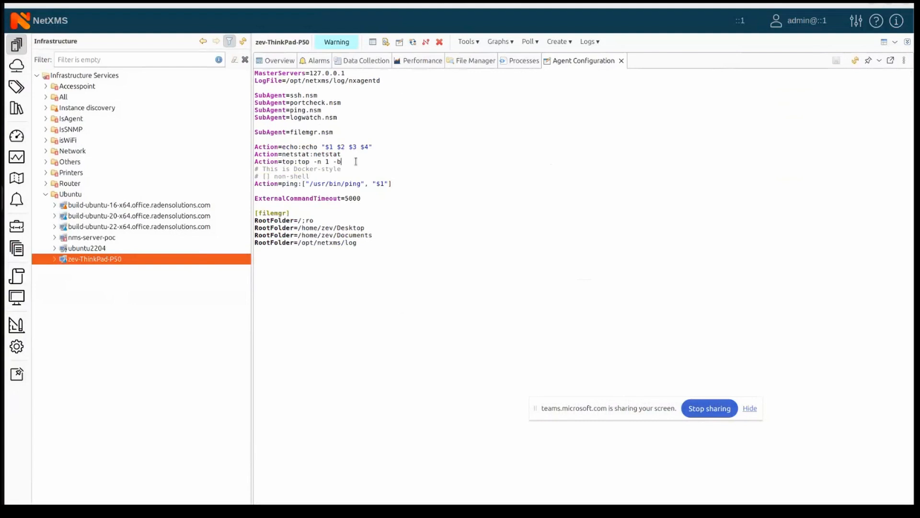
{"action": "double_click", "coordinate": [306, 146]}
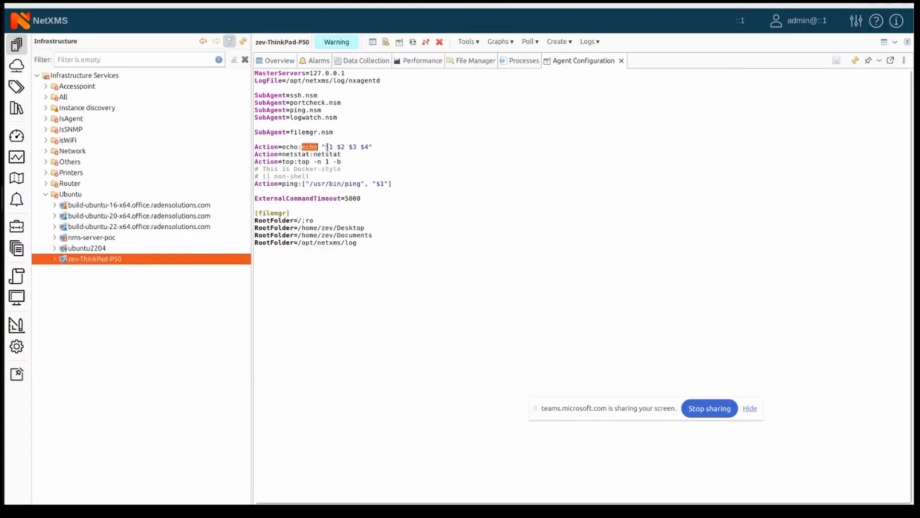
{"action": "left_click_drag", "start_coordinate": [325, 147], "coordinate": [334, 147]}
Step: Compare the Docker-style, non-shell ping action with the echo, netstat and top action definitions
{"action": "left_click", "coordinate": [267, 182]}
{"action": "left_click_drag", "start_coordinate": [259, 187], "coordinate": [393, 184]}
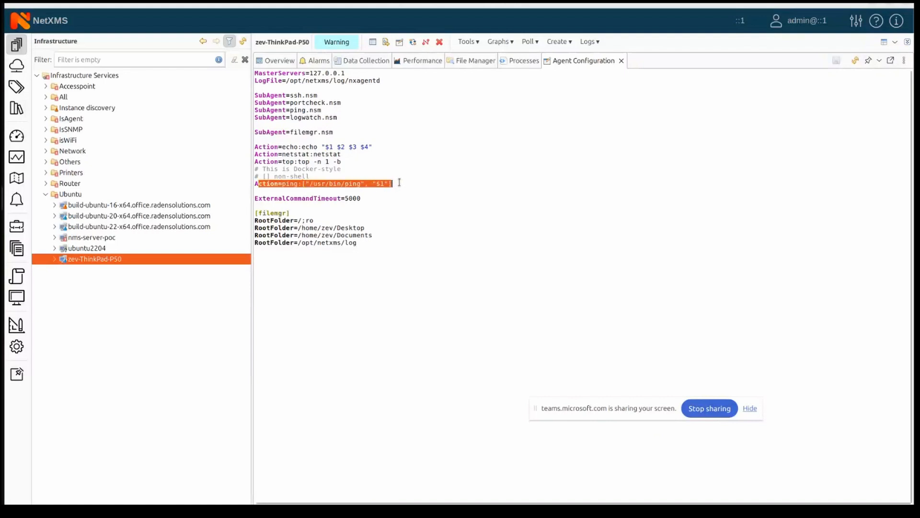
{"action": "left_click", "coordinate": [400, 182]}
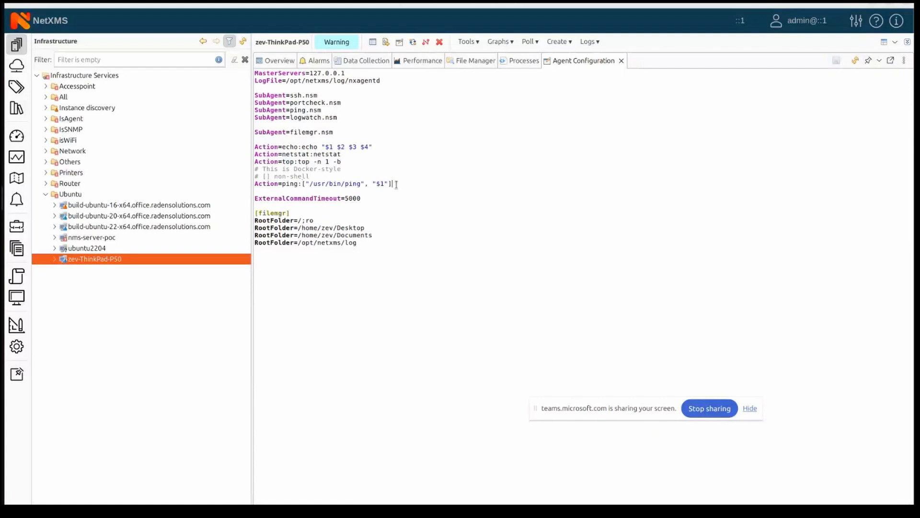
{"action": "left_click", "coordinate": [396, 184]}
{"action": "left_click_drag", "start_coordinate": [282, 146], "coordinate": [355, 159]}
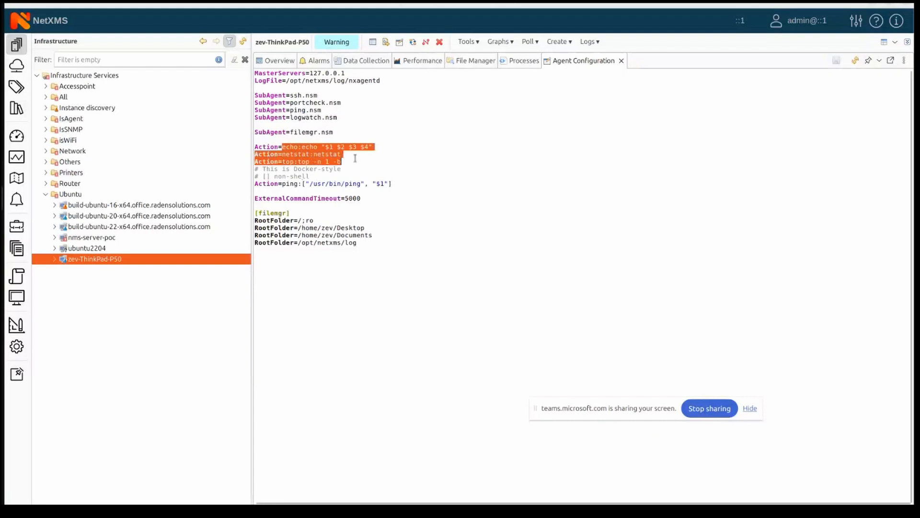
Step: Examine the echo action's quoted $1 to $4 parameters, plus the /usr/bin/ping path and $1 argument in the ping action
{"action": "left_click", "coordinate": [359, 158]}
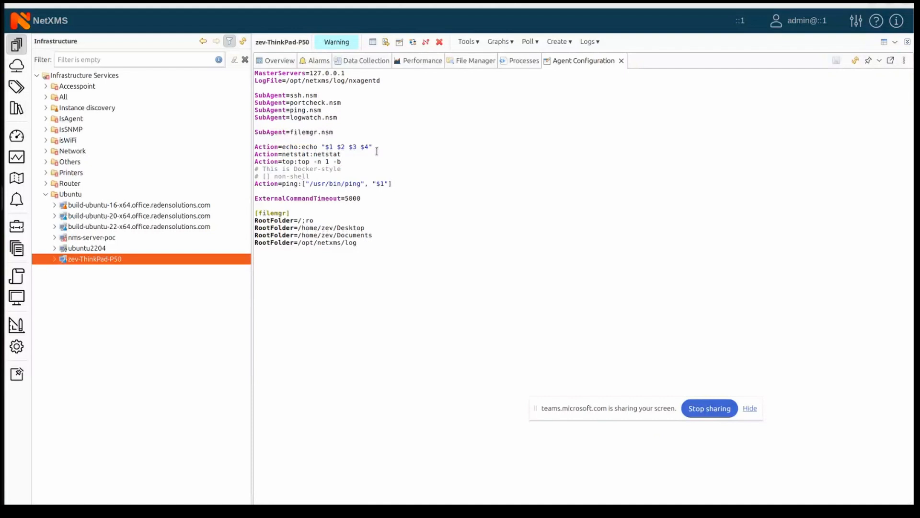
{"action": "left_click_drag", "start_coordinate": [321, 146], "coordinate": [373, 146]}
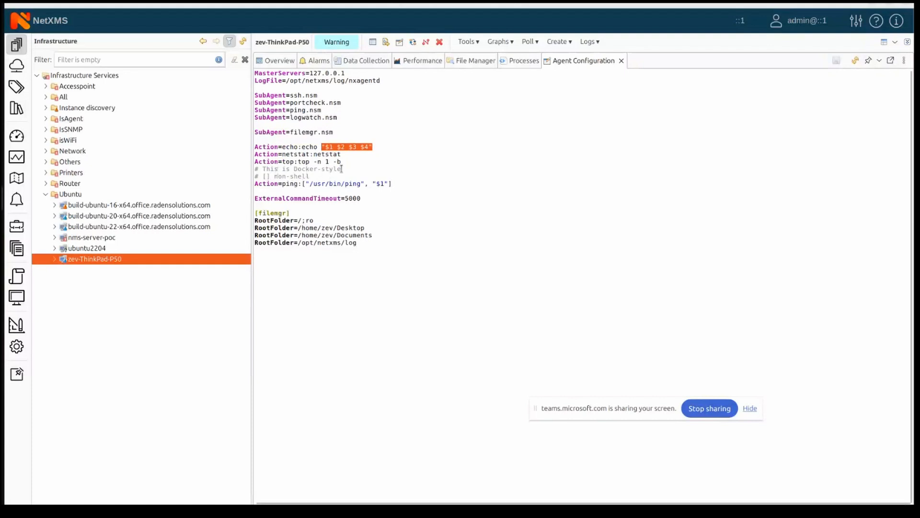
{"action": "left_click_drag", "start_coordinate": [309, 183], "coordinate": [360, 186]}
{"action": "left_click", "coordinate": [325, 183]}
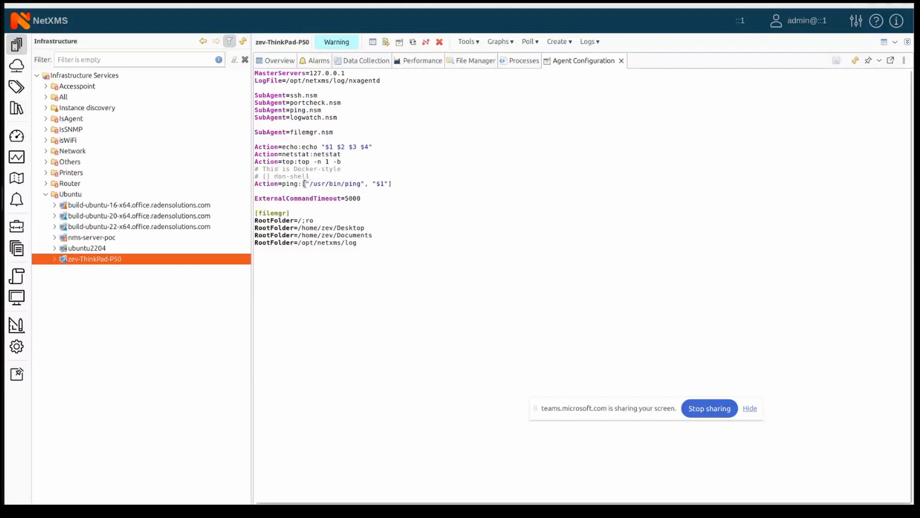
{"action": "left_click_drag", "start_coordinate": [304, 184], "coordinate": [366, 184]}
{"action": "left_click", "coordinate": [358, 183]}
{"action": "double_click", "coordinate": [352, 184]}
{"action": "left_click_drag", "start_coordinate": [373, 184], "coordinate": [391, 183]}
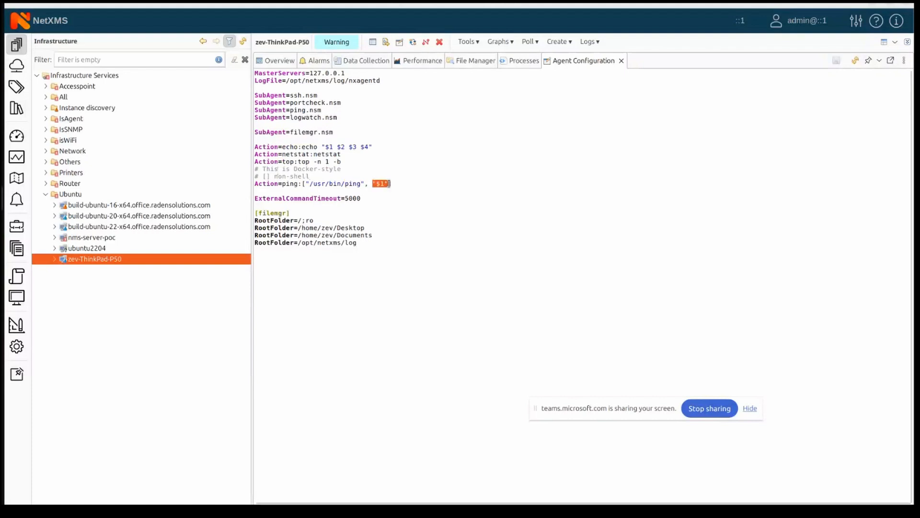
{"action": "left_click", "coordinate": [400, 184]}
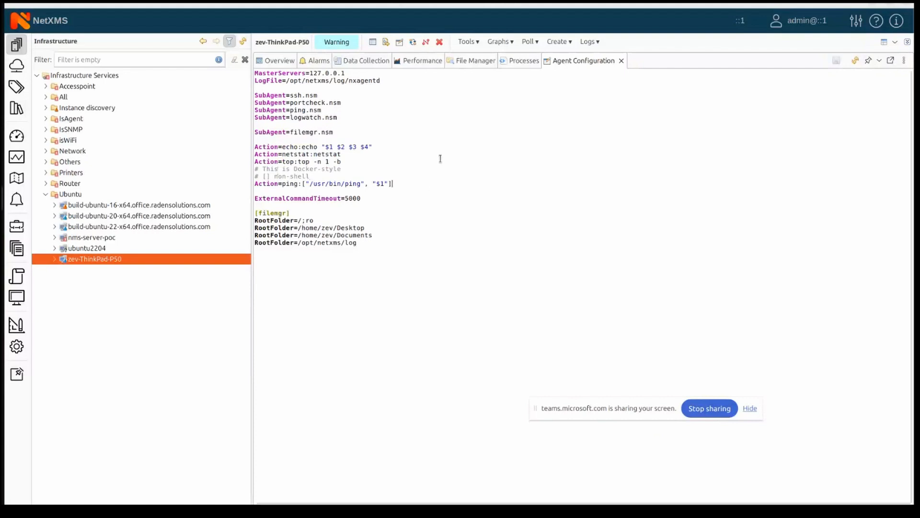
Step: Review the whole bracketed ping command together with the full block of action definitions in the agent configuration
{"action": "left_click", "coordinate": [384, 174]}
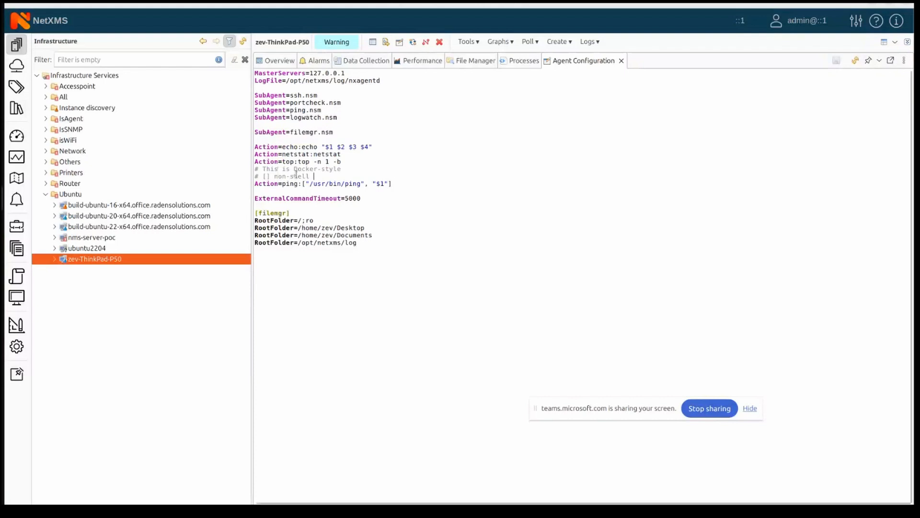
{"action": "left_click_drag", "start_coordinate": [303, 184], "coordinate": [396, 185]}
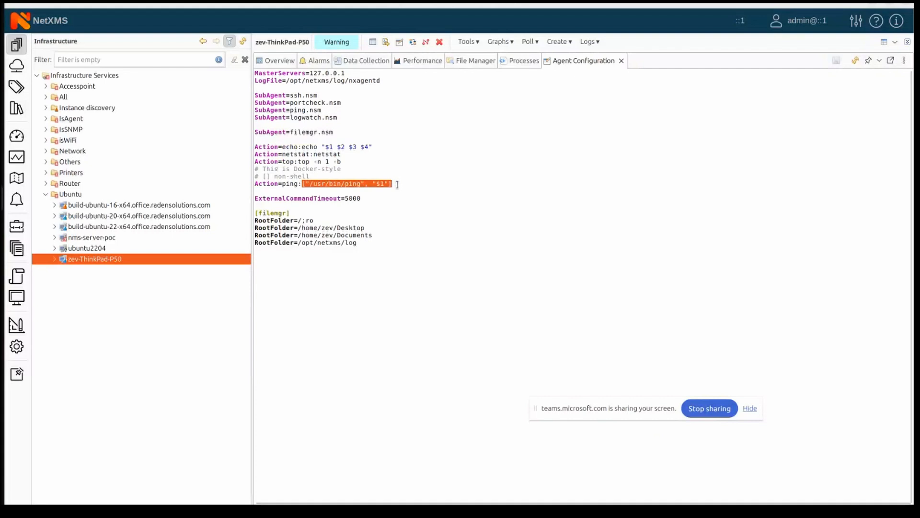
{"action": "left_click", "coordinate": [396, 185]}
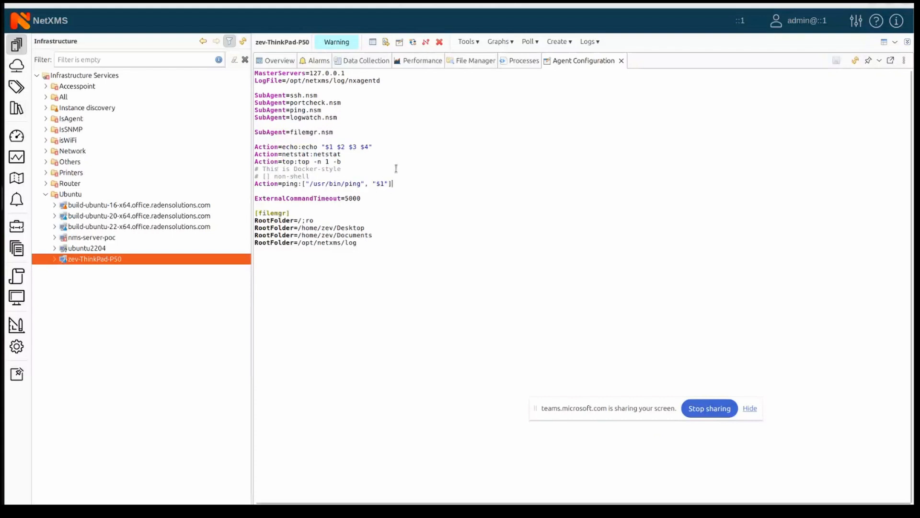
{"action": "left_click_drag", "start_coordinate": [397, 184], "coordinate": [402, 135]}
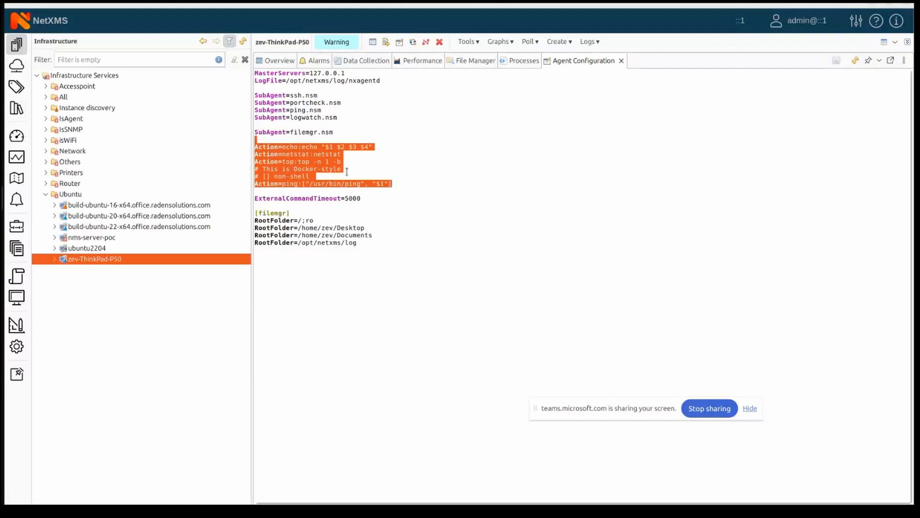
{"action": "left_click", "coordinate": [301, 163]}
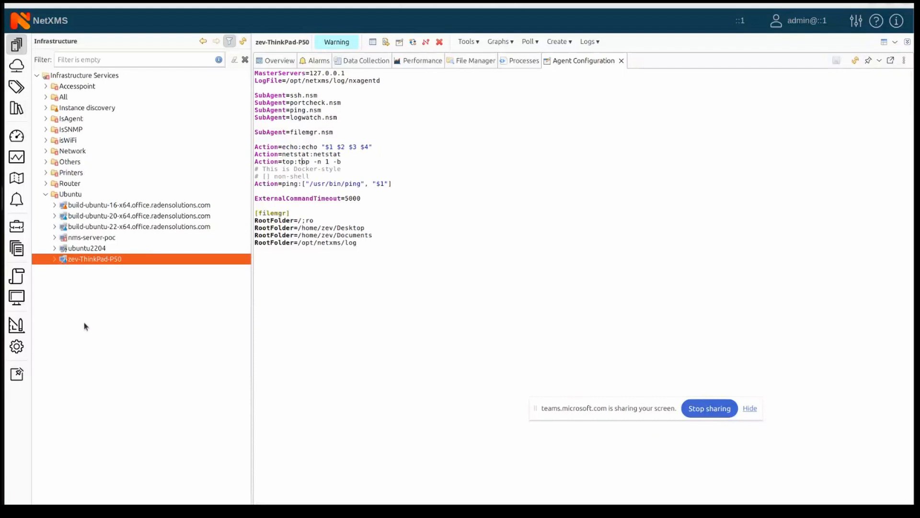
Step: Filter the object tools configuration by "Demo" and view the properties of the Demo->echo tool
{"action": "left_click", "coordinate": [16, 348]}
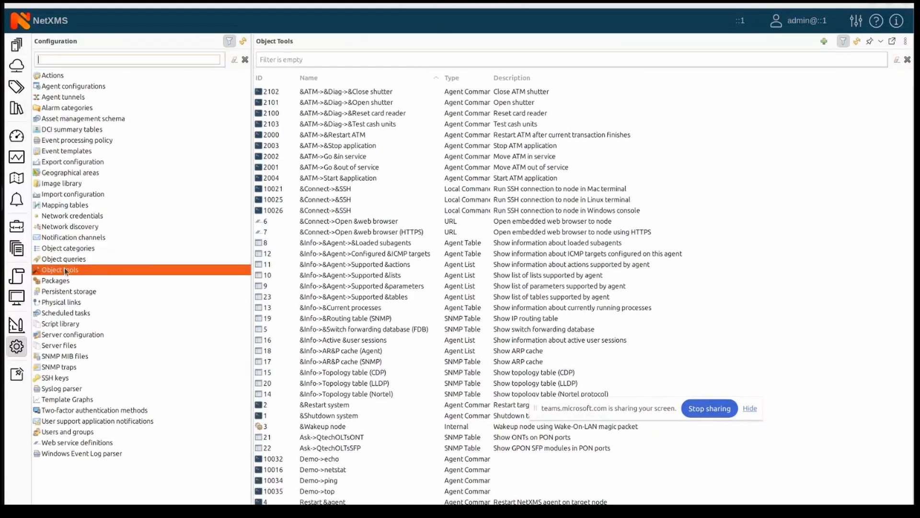
{"action": "left_click", "coordinate": [352, 60]}
{"action": "type", "text": "Demo"}
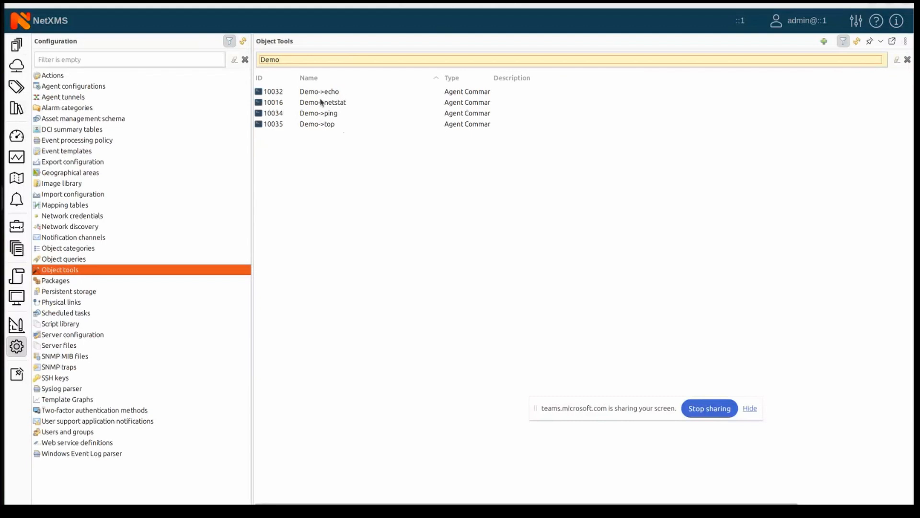
{"action": "double_click", "coordinate": [337, 93]}
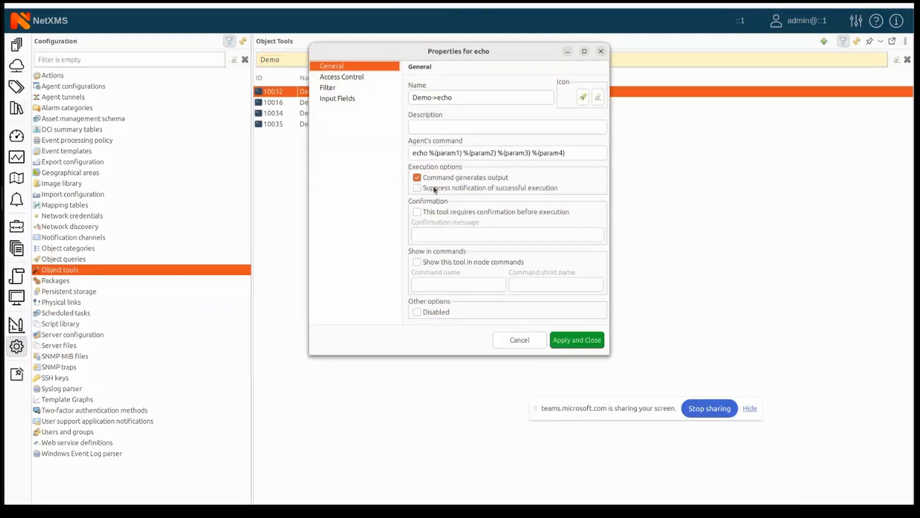
{"action": "left_click", "coordinate": [518, 339]}
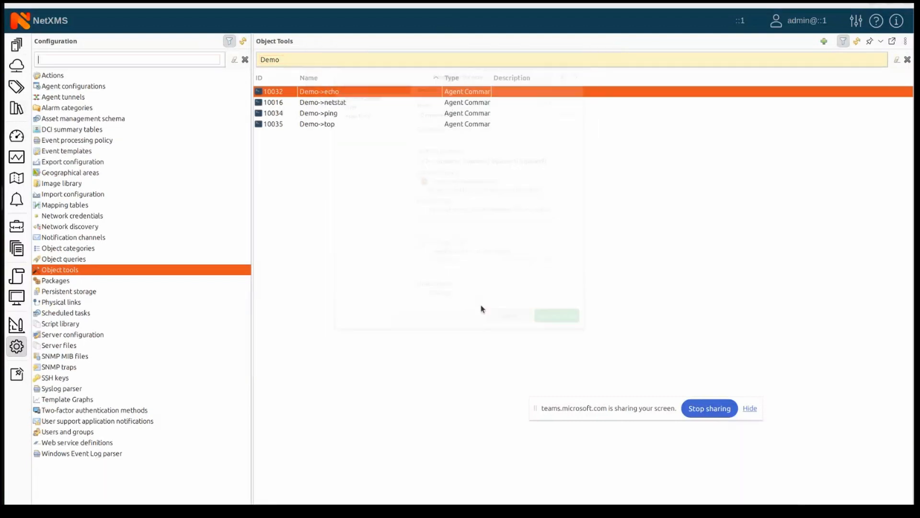
Step: Examine the Demo->netstat tool's properties, including the submenu and item parts of its name and its agent command
{"action": "double_click", "coordinate": [343, 103]}
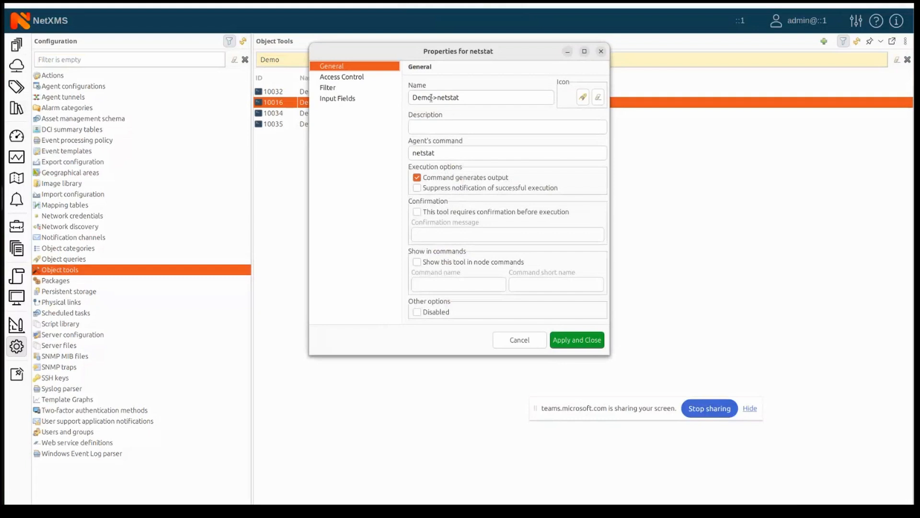
{"action": "left_click_drag", "start_coordinate": [468, 95], "coordinate": [414, 97]}
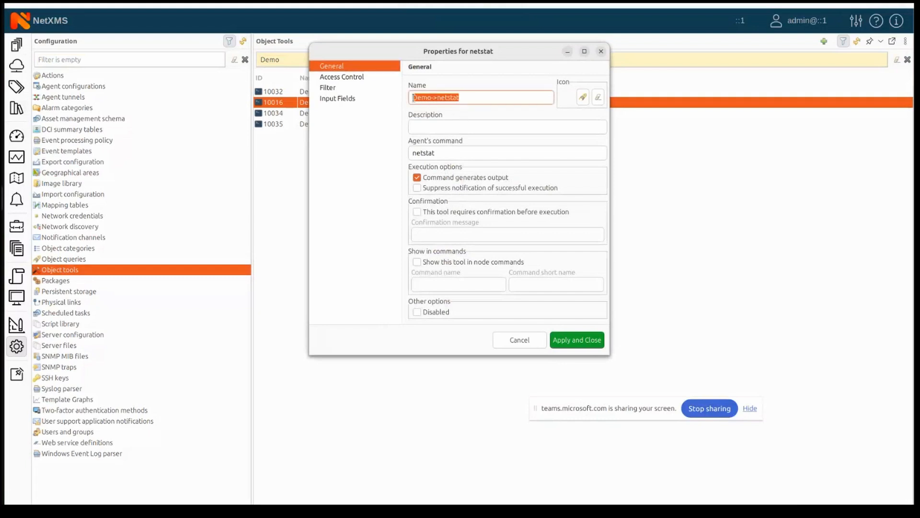
{"action": "left_click", "coordinate": [434, 98]}
{"action": "double_click", "coordinate": [435, 97]}
{"action": "left_click_drag", "start_coordinate": [411, 98], "coordinate": [432, 98]}
{"action": "left_click", "coordinate": [431, 97]}
{"action": "left_click_drag", "start_coordinate": [437, 97], "coordinate": [465, 96]}
{"action": "left_click", "coordinate": [451, 97]}
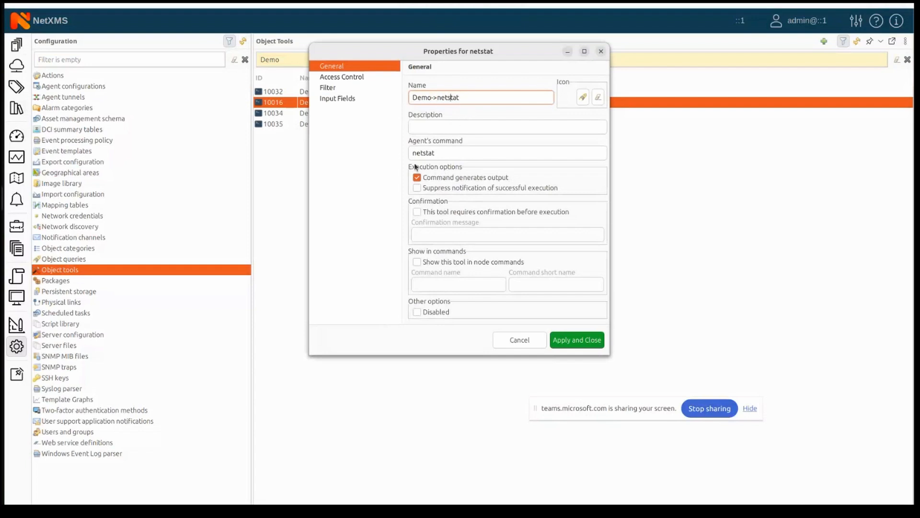
{"action": "left_click", "coordinate": [463, 155]}
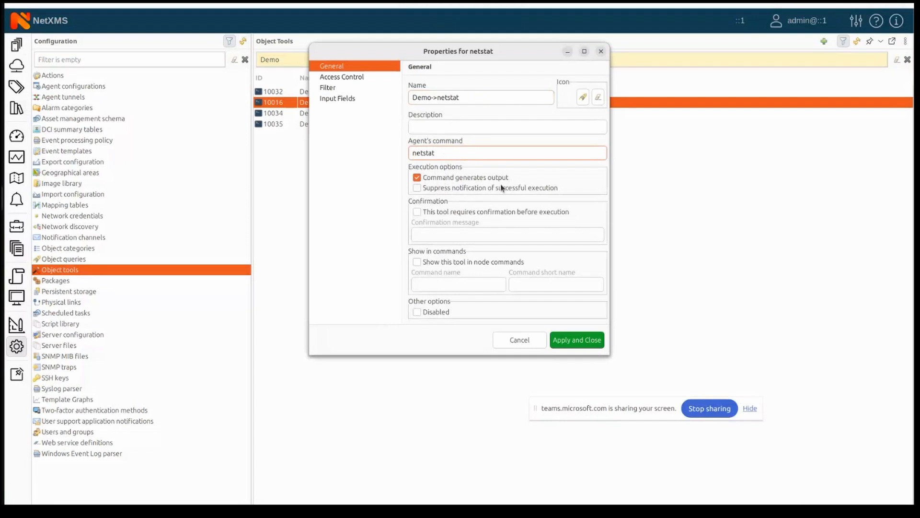
{"action": "left_click", "coordinate": [518, 341]}
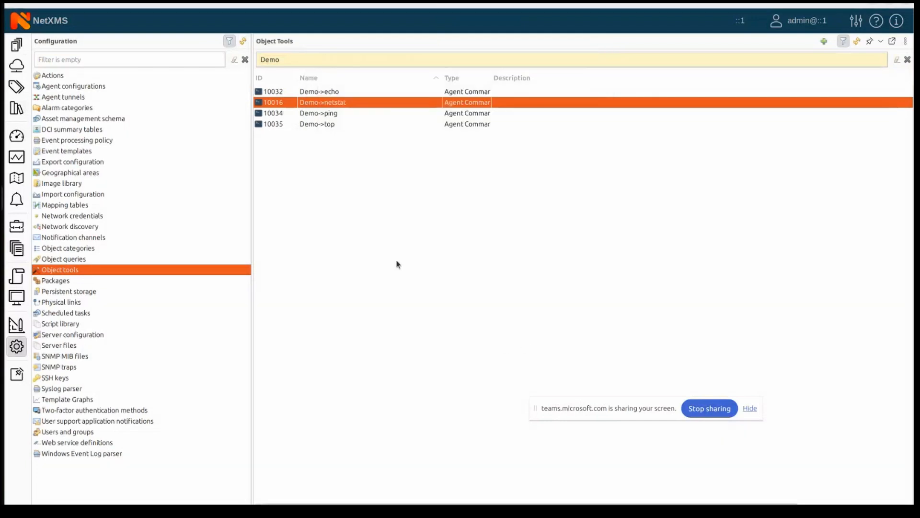
Step: Close the agent configuration of the ThinkPad-P50 node and run the Demo netstat tool on that node
{"action": "left_click", "coordinate": [17, 45]}
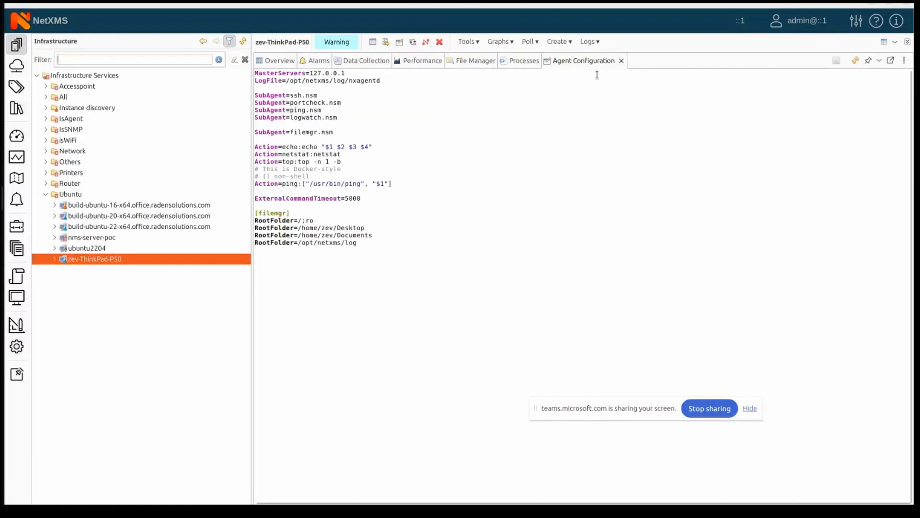
{"action": "left_click", "coordinate": [621, 61]}
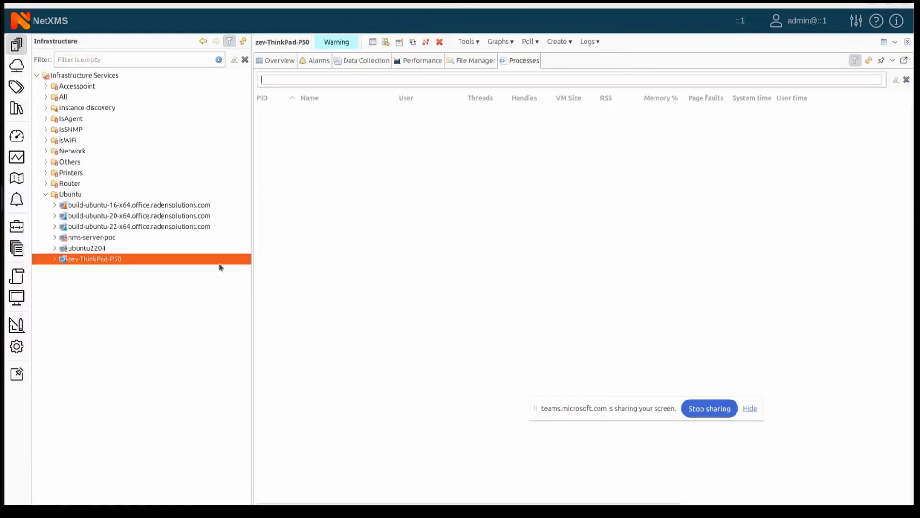
{"action": "right_click", "coordinate": [120, 261]}
{"action": "mouse_move", "coordinate": [255, 459]}
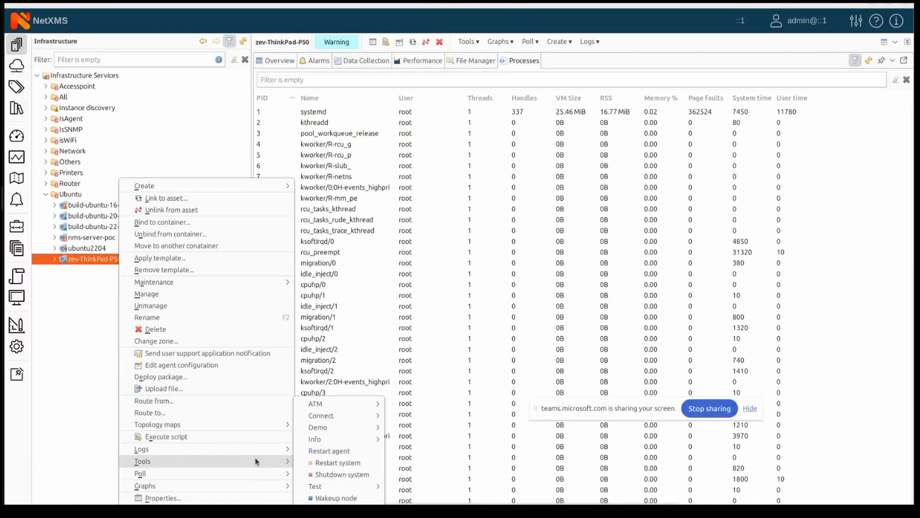
{"action": "mouse_move", "coordinate": [344, 440]}
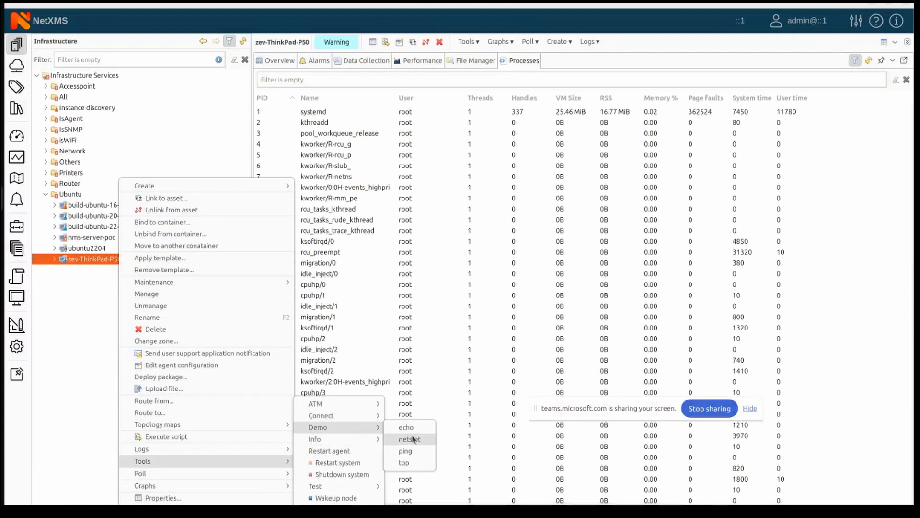
{"action": "left_click", "coordinate": [412, 440]}
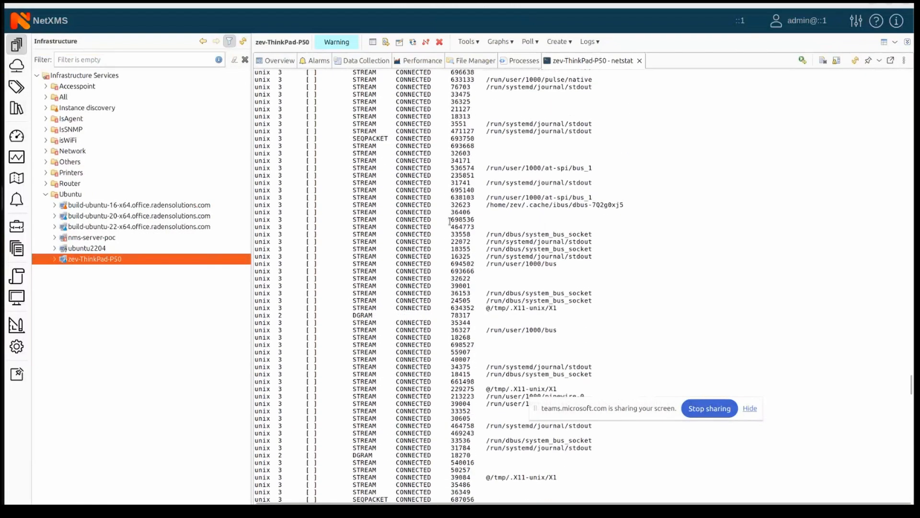
Step: Review the netstat output back to its active Internet connections section and close the output view
{"action": "scroll", "coordinate": [449, 220], "scroll_direction": "up", "scroll_amount": 20}
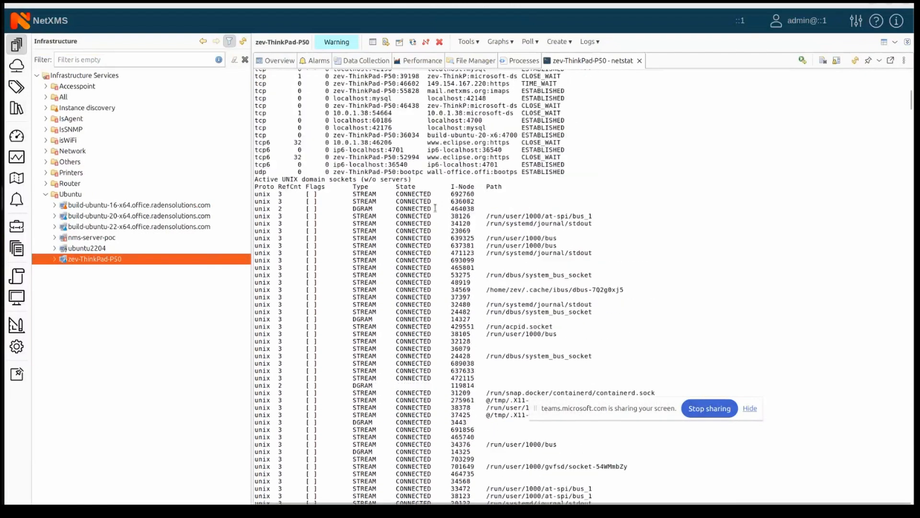
{"action": "scroll", "coordinate": [435, 208], "scroll_direction": "up", "scroll_amount": 20}
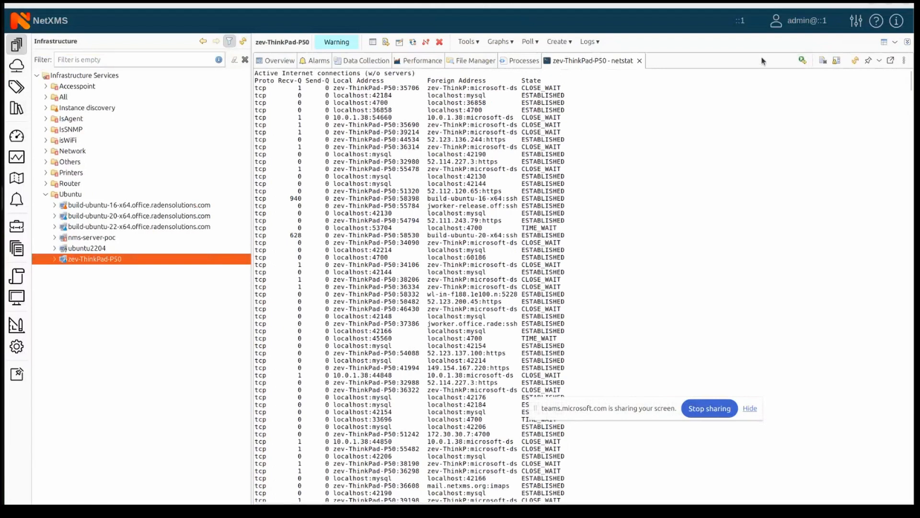
{"action": "left_click", "coordinate": [640, 60]}
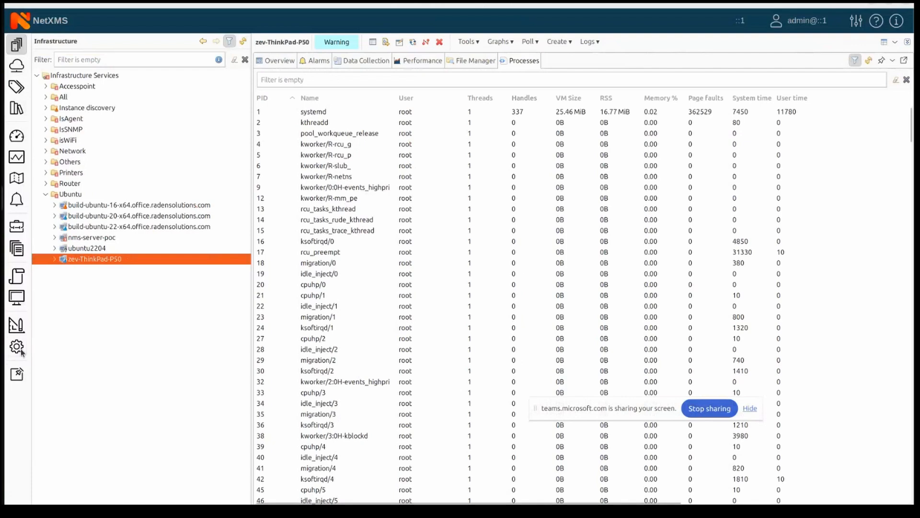
Step: Examine the name and agent command in the Demo->top object tool's properties, leaving them without changes
{"action": "left_click", "coordinate": [16, 346]}
{"action": "left_click", "coordinate": [346, 114]}
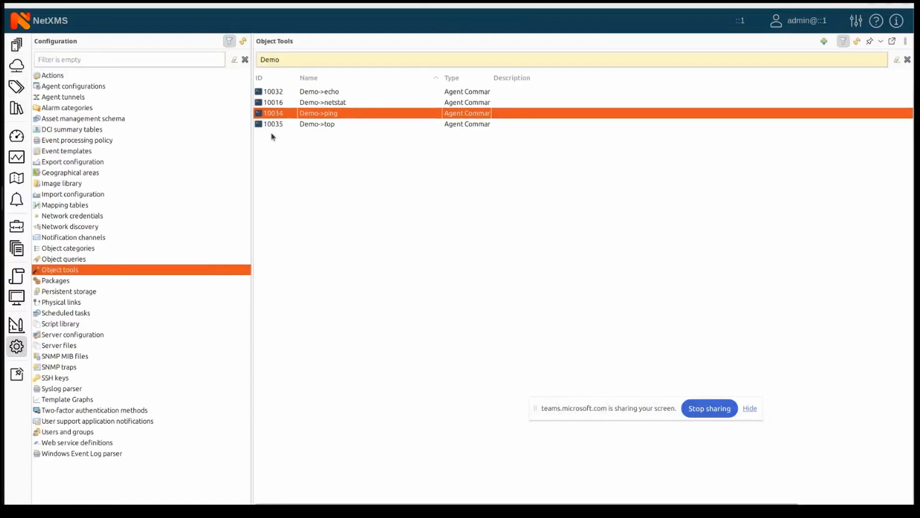
{"action": "left_click", "coordinate": [318, 125]}
{"action": "double_click", "coordinate": [319, 126]}
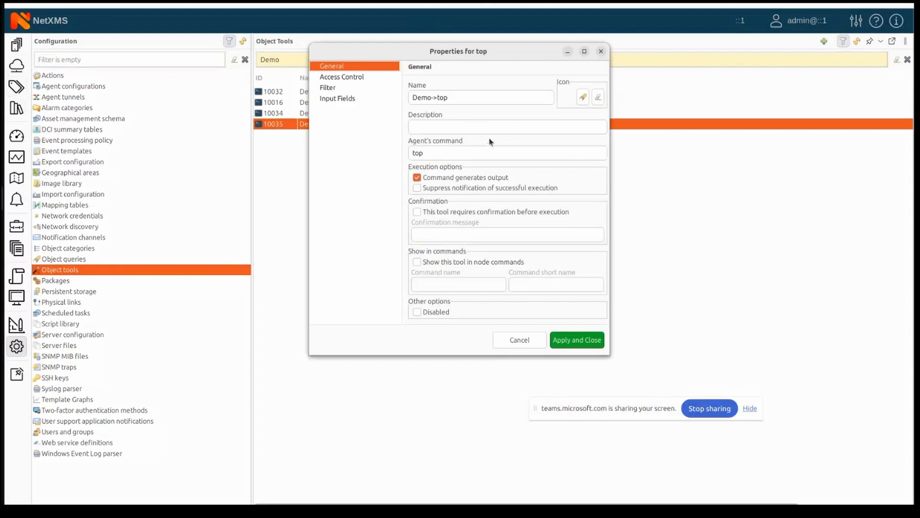
{"action": "double_click", "coordinate": [411, 154]}
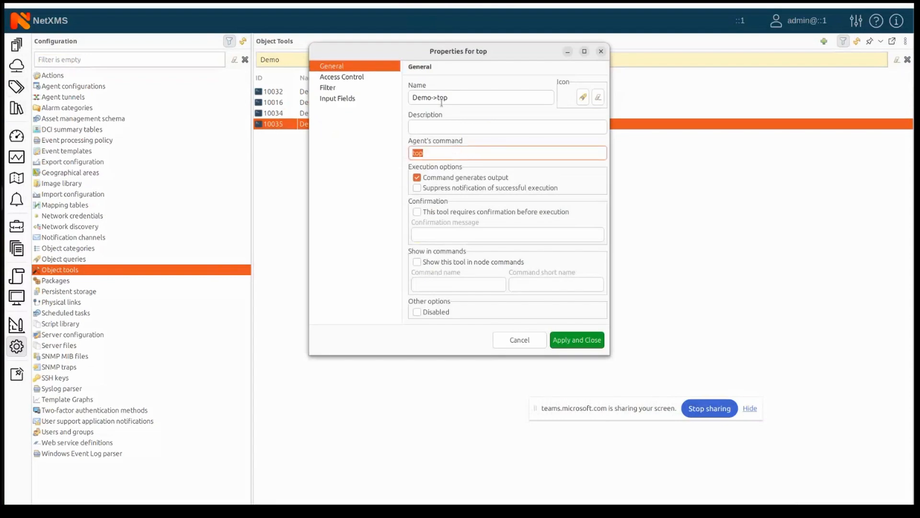
{"action": "left_click_drag", "start_coordinate": [467, 98], "coordinate": [410, 99]}
{"action": "left_click", "coordinate": [428, 154]}
{"action": "double_click", "coordinate": [423, 154]}
{"action": "left_click", "coordinate": [527, 340]}
Step: Run the Demo top tool on the ThinkPad-P50 node and examine the system summary and process list in its output
{"action": "left_click", "coordinate": [22, 40]}
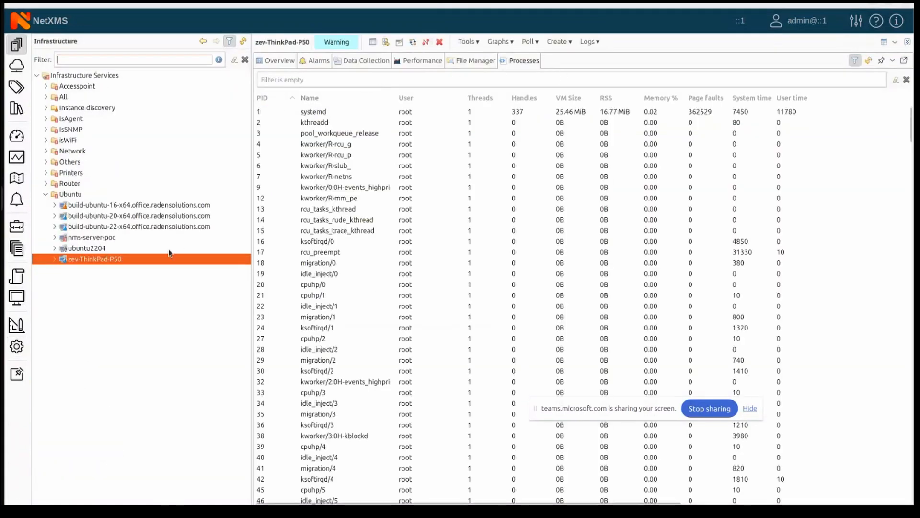
{"action": "right_click", "coordinate": [151, 259]}
{"action": "mouse_move", "coordinate": [269, 462]}
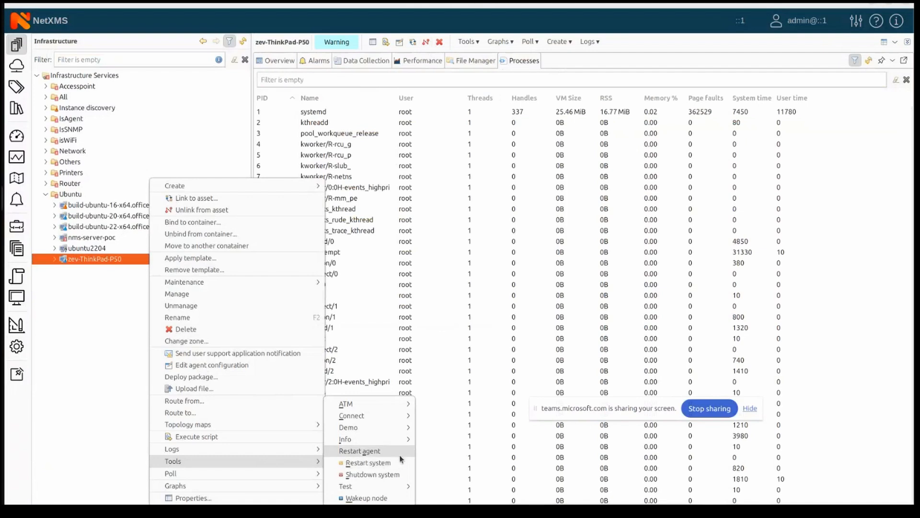
{"action": "mouse_move", "coordinate": [396, 428]}
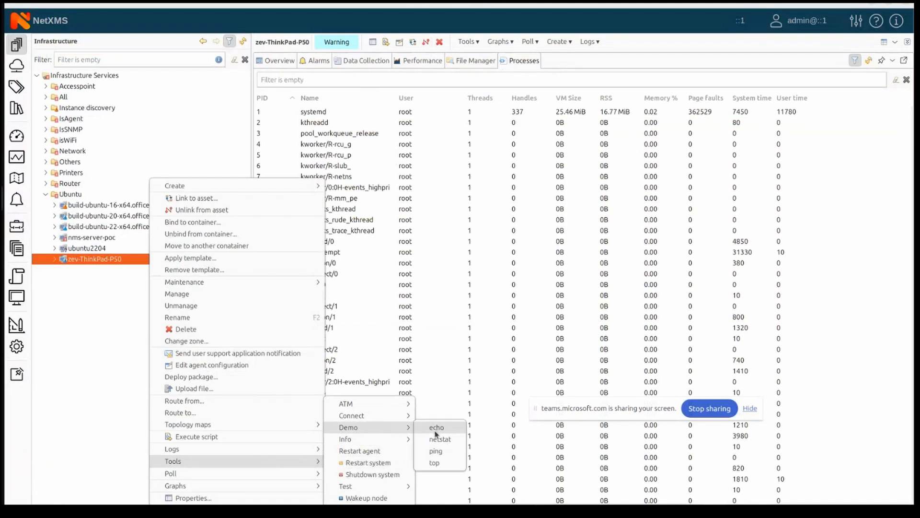
{"action": "left_click", "coordinate": [434, 463]}
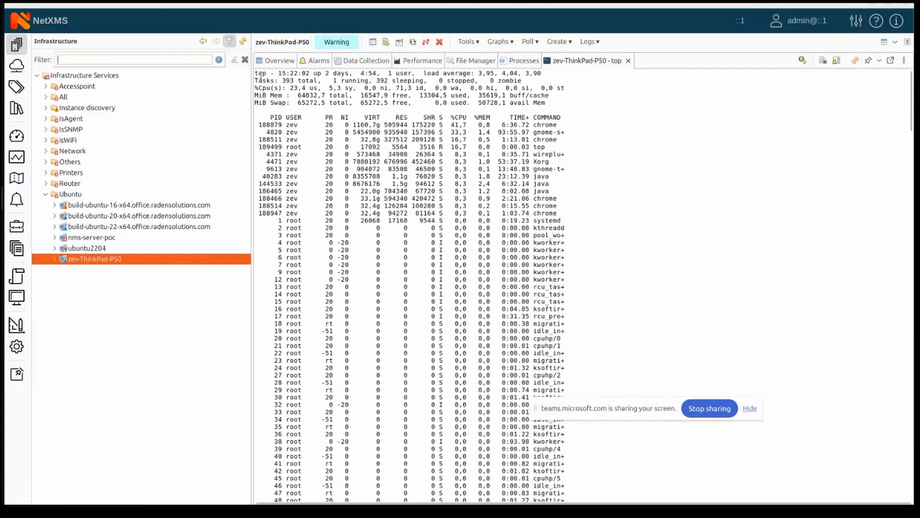
{"action": "left_click_drag", "start_coordinate": [259, 74], "coordinate": [508, 137]}
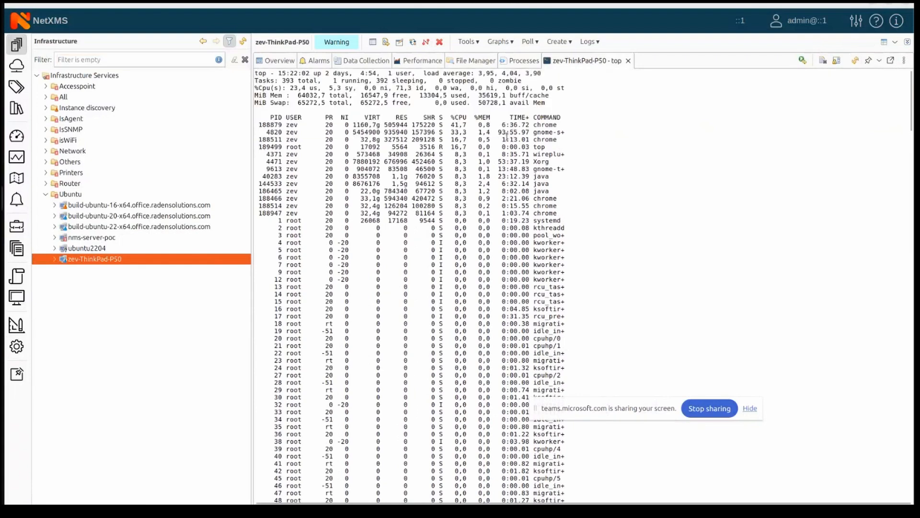
Step: Close the top output and examine the Destination input field in the Demo->ping object tool's properties
{"action": "left_click", "coordinate": [628, 61]}
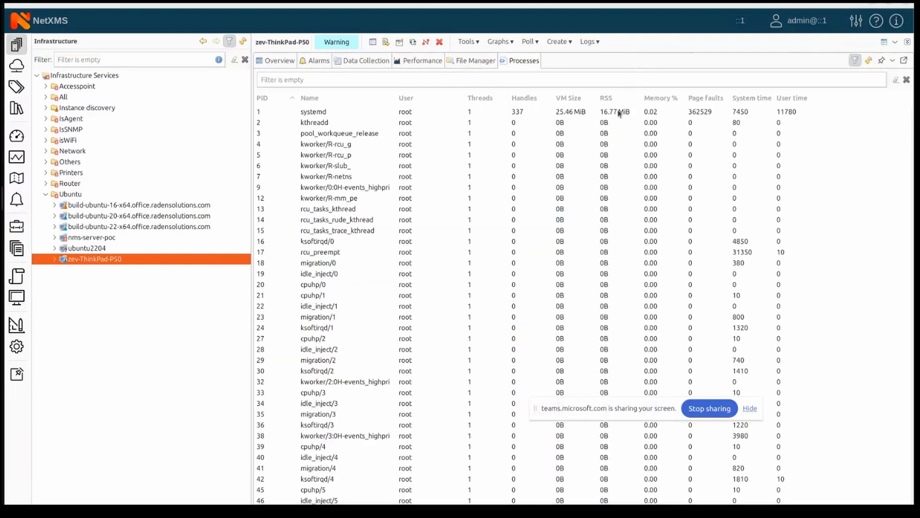
{"action": "left_click", "coordinate": [16, 346]}
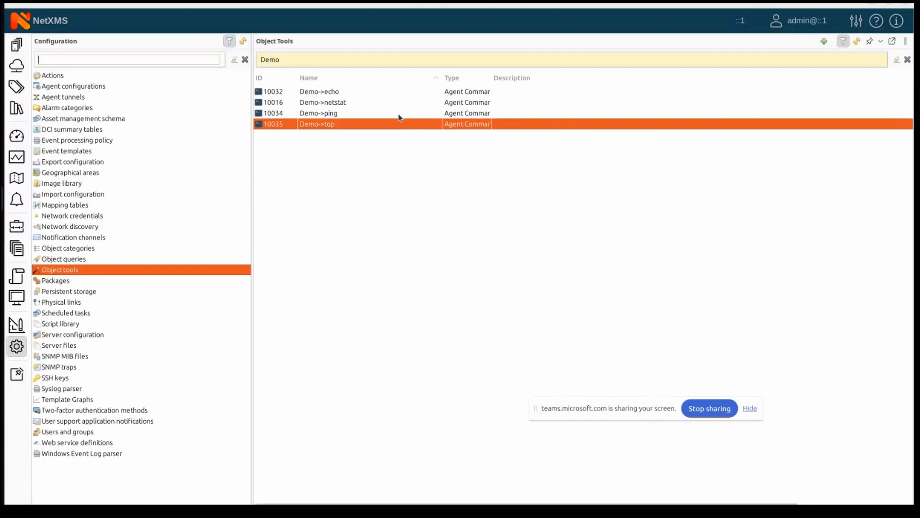
{"action": "double_click", "coordinate": [349, 114]}
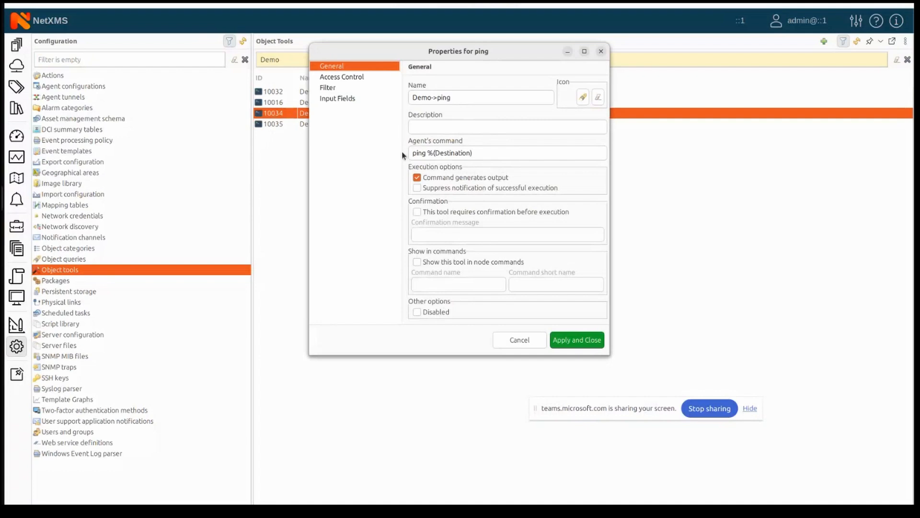
{"action": "left_click", "coordinate": [350, 91]}
{"action": "left_click", "coordinate": [350, 98]}
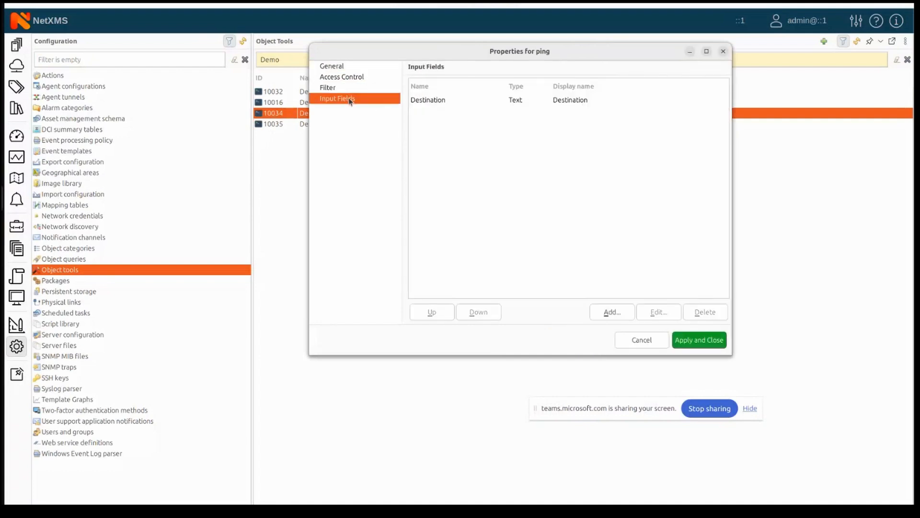
{"action": "left_click", "coordinate": [445, 102]}
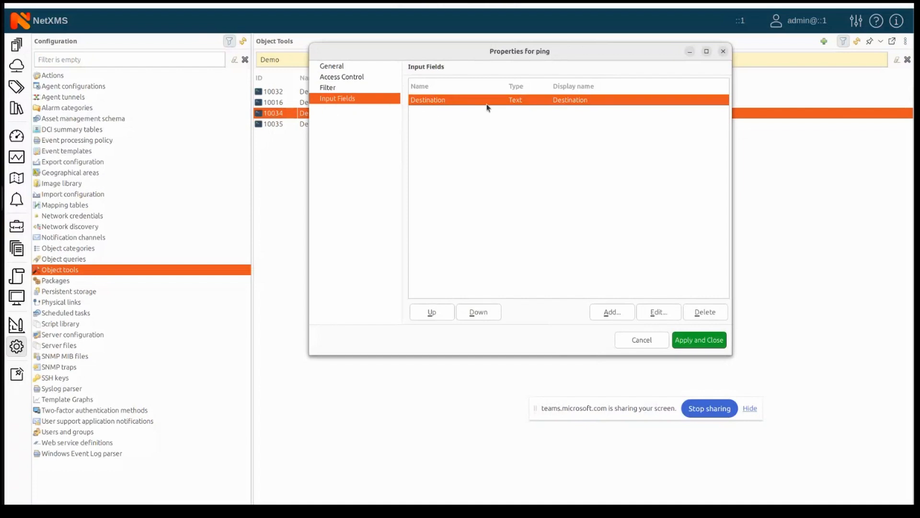
Step: Examine the action name and the Destination parameter in the Demo->ping tool's agent command, then apply and close its properties
{"action": "left_click", "coordinate": [340, 67]}
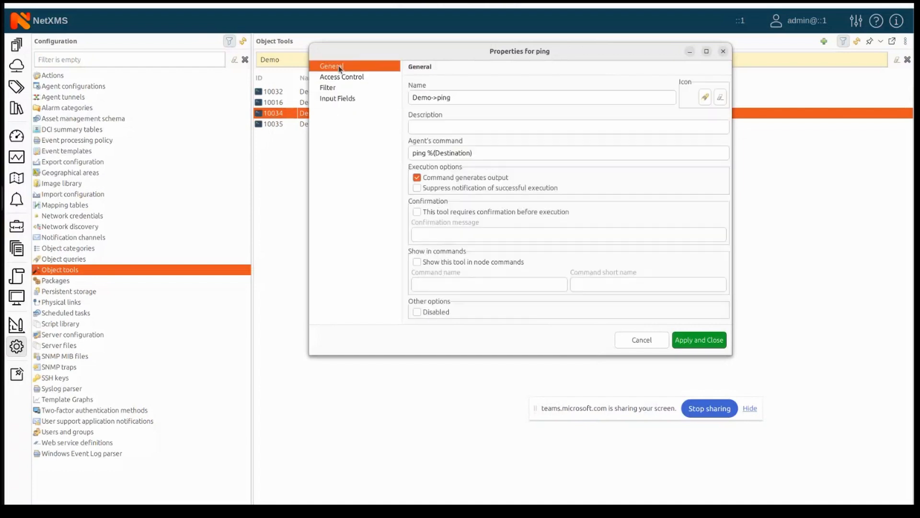
{"action": "left_click_drag", "start_coordinate": [427, 154], "coordinate": [500, 151]}
{"action": "double_click", "coordinate": [415, 154]}
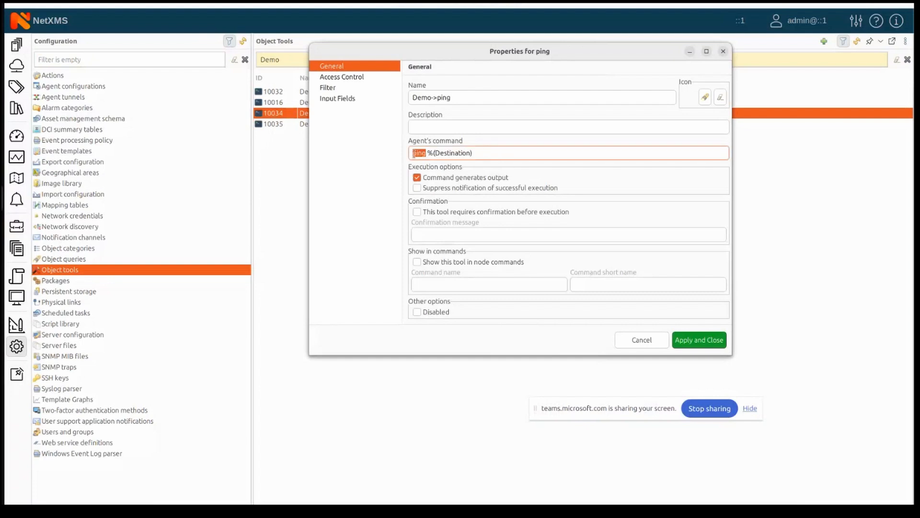
{"action": "left_click", "coordinate": [429, 152]}
{"action": "left_click_drag", "start_coordinate": [486, 153], "coordinate": [427, 154]}
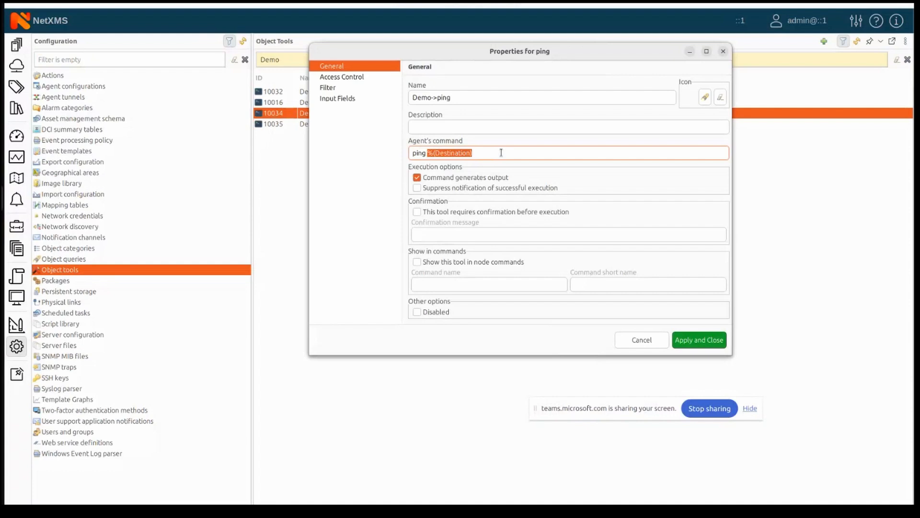
{"action": "left_click", "coordinate": [696, 343]}
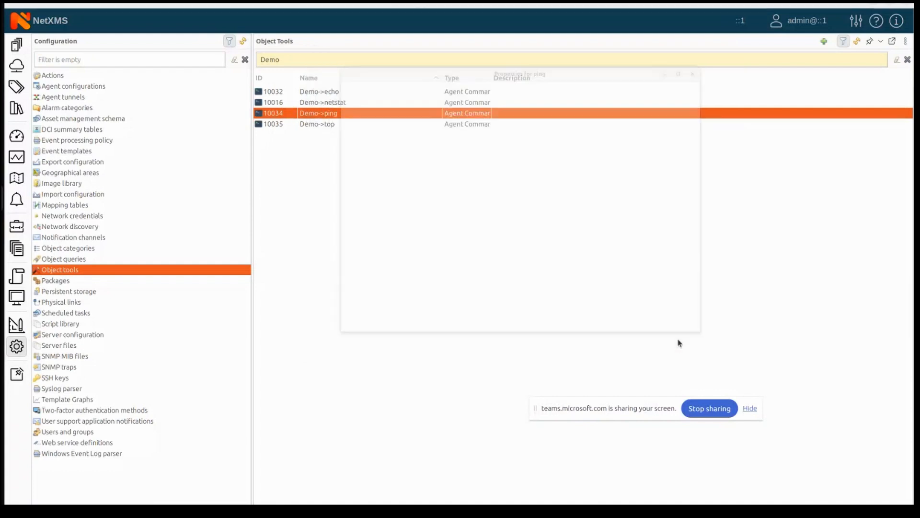
Step: Run the Demo ping tool on the ThinkPad-P50 node with netxms.org as the destination
{"action": "left_click", "coordinate": [16, 45]}
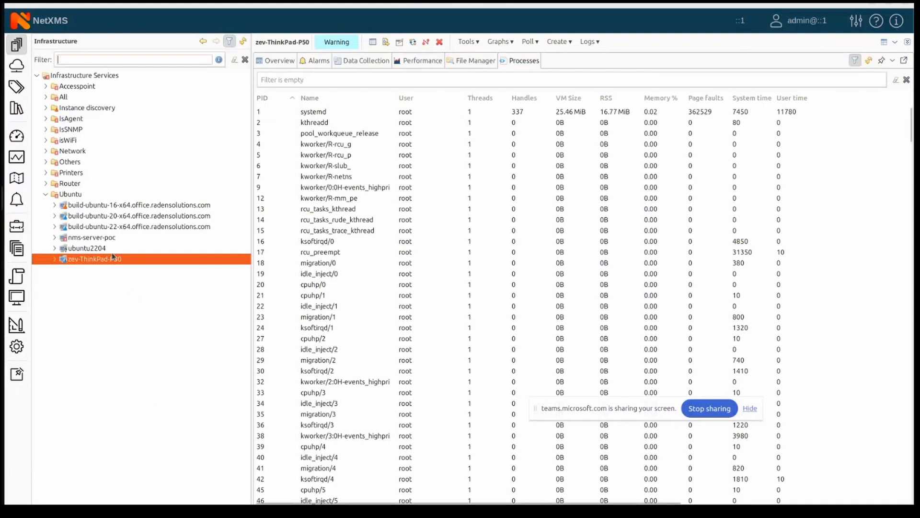
{"action": "right_click", "coordinate": [113, 261]}
{"action": "mouse_move", "coordinate": [202, 460]}
{"action": "mouse_move", "coordinate": [335, 427]}
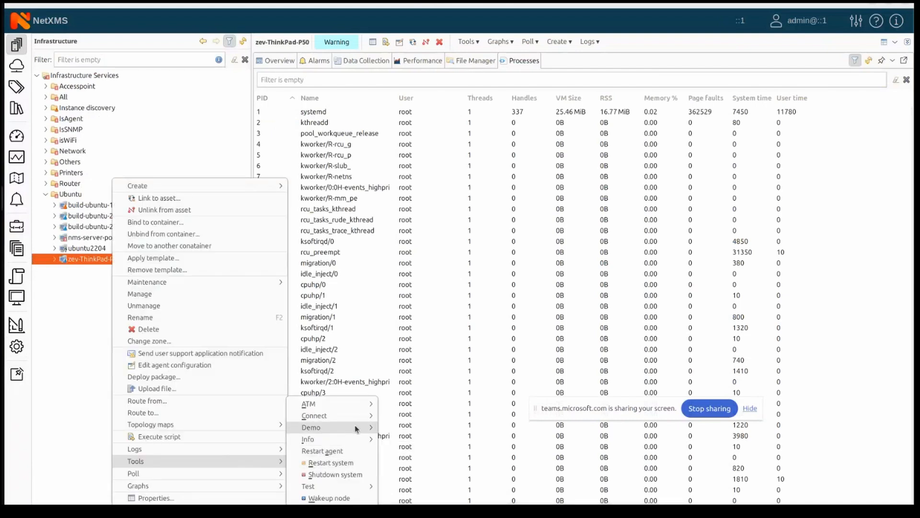
{"action": "left_click", "coordinate": [411, 451]}
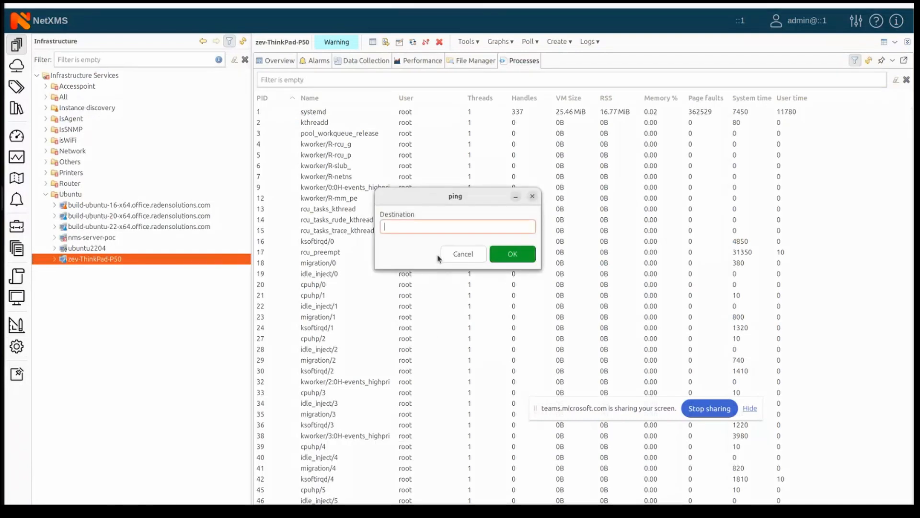
{"action": "type", "text": "netxms.org"}
{"action": "left_click", "coordinate": [517, 254]}
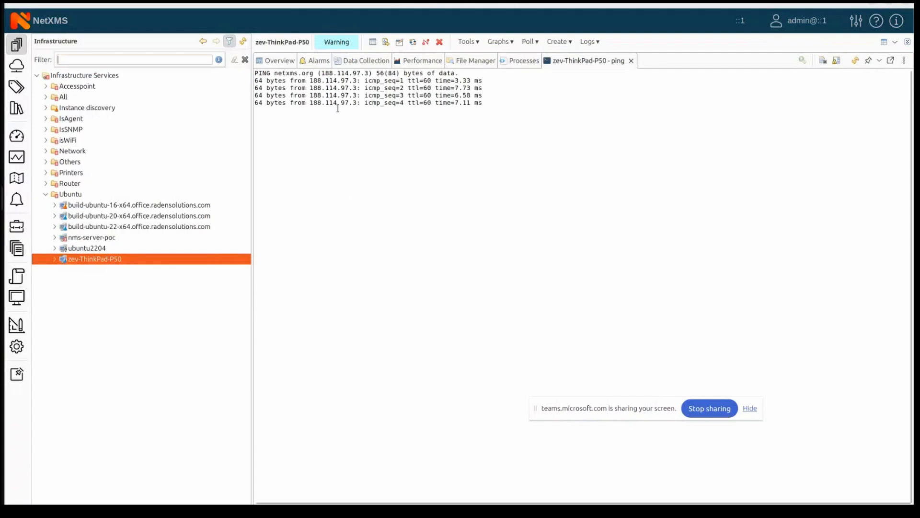
Step: Examine the reply lines and the ending of the ping output for the ThinkPad-P50 node
{"action": "left_click_drag", "start_coordinate": [262, 76], "coordinate": [443, 109]}
{"action": "left_click", "coordinate": [385, 103]}
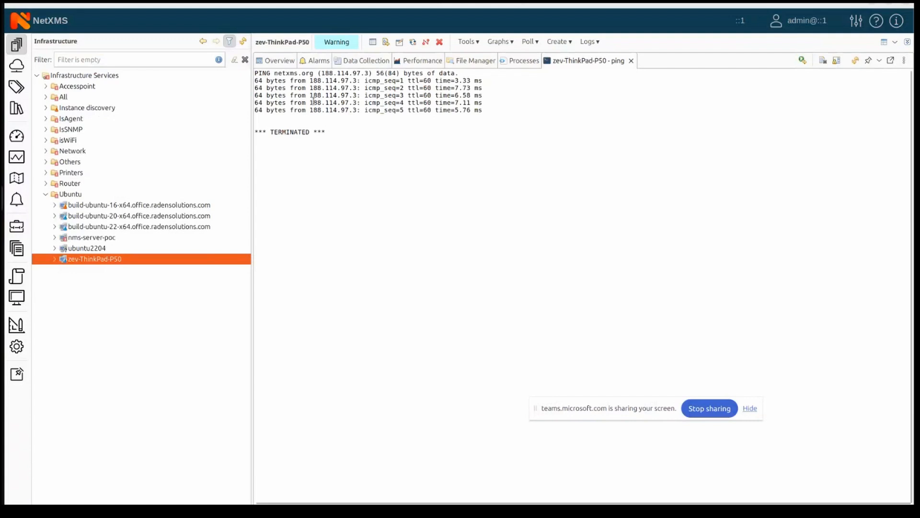
{"action": "left_click_drag", "start_coordinate": [330, 128], "coordinate": [277, 84]}
{"action": "left_click", "coordinate": [345, 91]}
{"action": "left_click_drag", "start_coordinate": [328, 133], "coordinate": [372, 108]}
{"action": "left_click", "coordinate": [371, 109]}
{"action": "left_click_drag", "start_coordinate": [331, 132], "coordinate": [255, 126]}
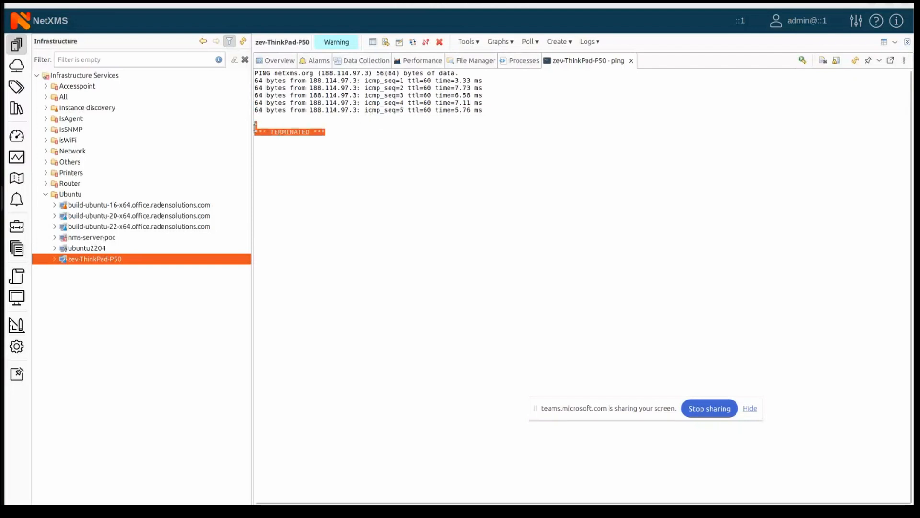
{"action": "left_click", "coordinate": [295, 131]}
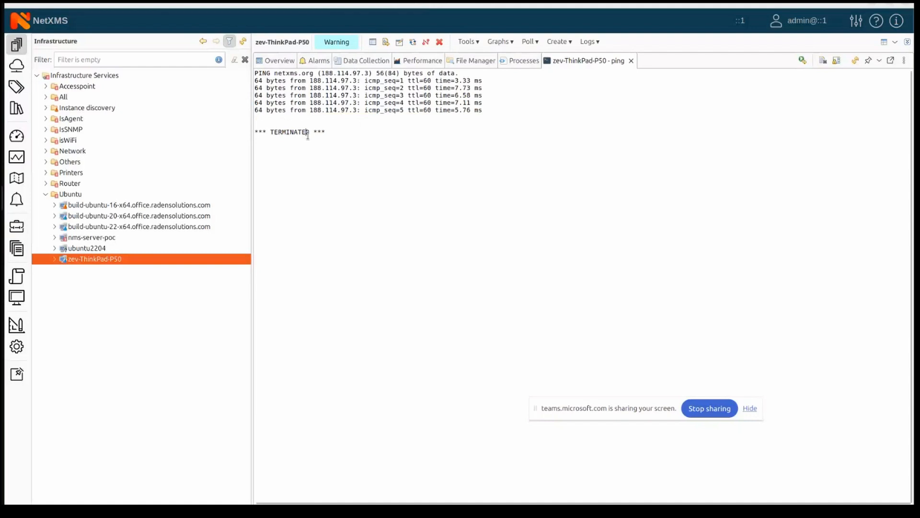
Step: Examine the ExternalCommandTimeout setting in the ThinkPad-P50 node's agent configuration, and close both the configuration and the ping output
{"action": "right_click", "coordinate": [120, 264]}
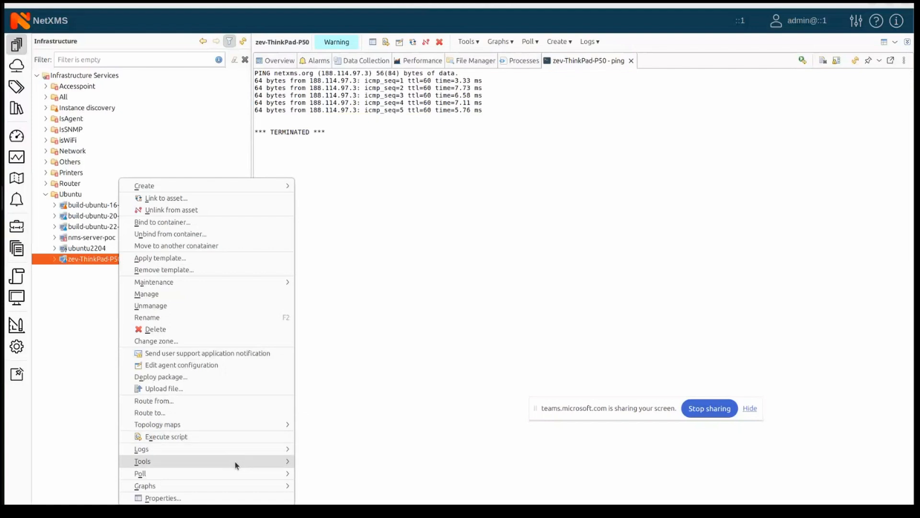
{"action": "mouse_move", "coordinate": [234, 470]}
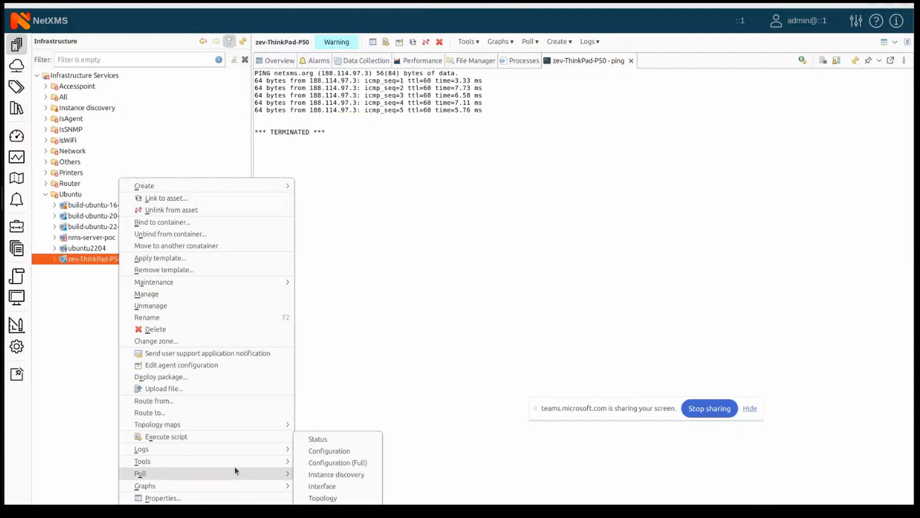
{"action": "left_click", "coordinate": [220, 365]}
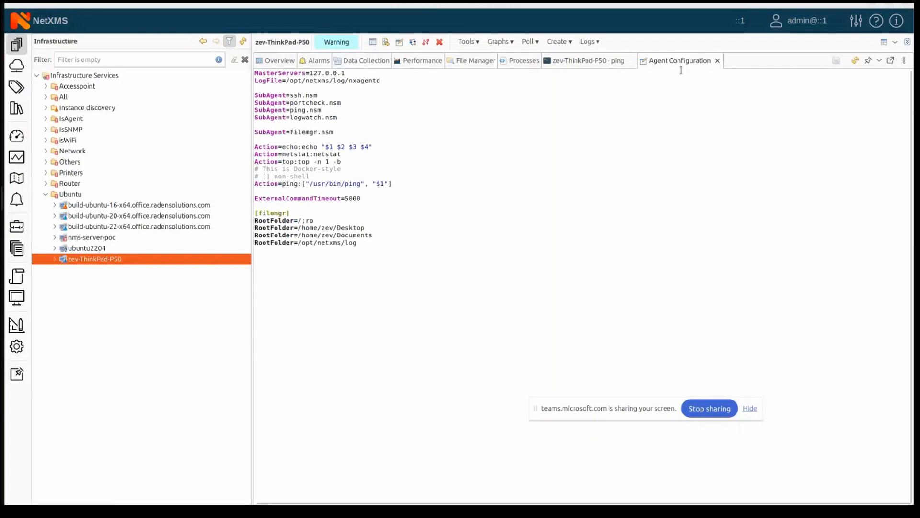
{"action": "double_click", "coordinate": [273, 198]}
{"action": "left_click", "coordinate": [362, 198]}
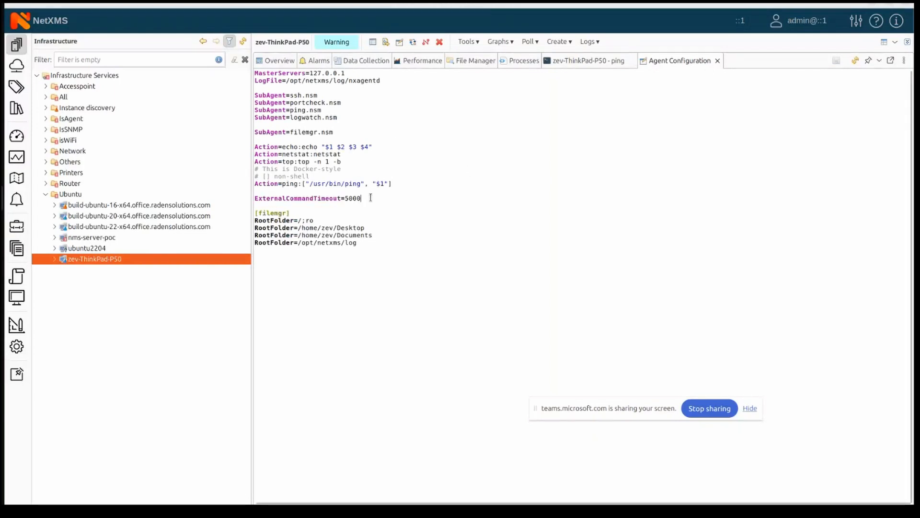
{"action": "double_click", "coordinate": [348, 198]}
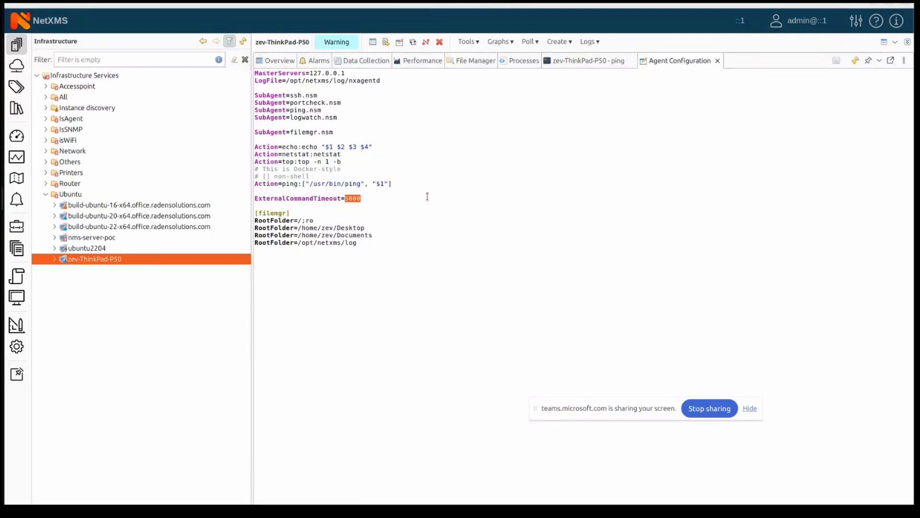
{"action": "left_click_drag", "start_coordinate": [346, 198], "coordinate": [349, 198]}
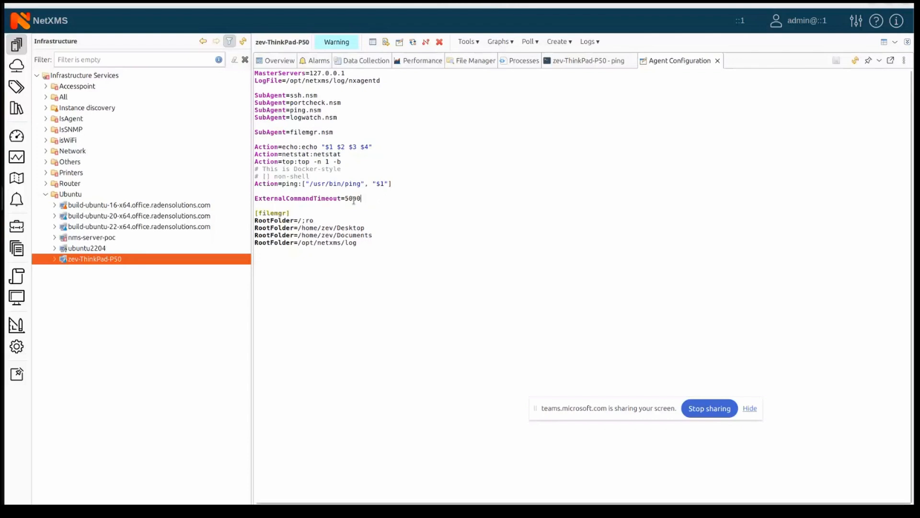
{"action": "mouse_move", "coordinate": [361, 198]}
{"action": "left_mouse_down"}
{"action": "mouse_move", "coordinate": [294, 201]}
{"action": "mouse_move", "coordinate": [375, 198]}
{"action": "left_mouse_up"}
{"action": "left_click", "coordinate": [717, 61]}
{"action": "left_click", "coordinate": [632, 61]}
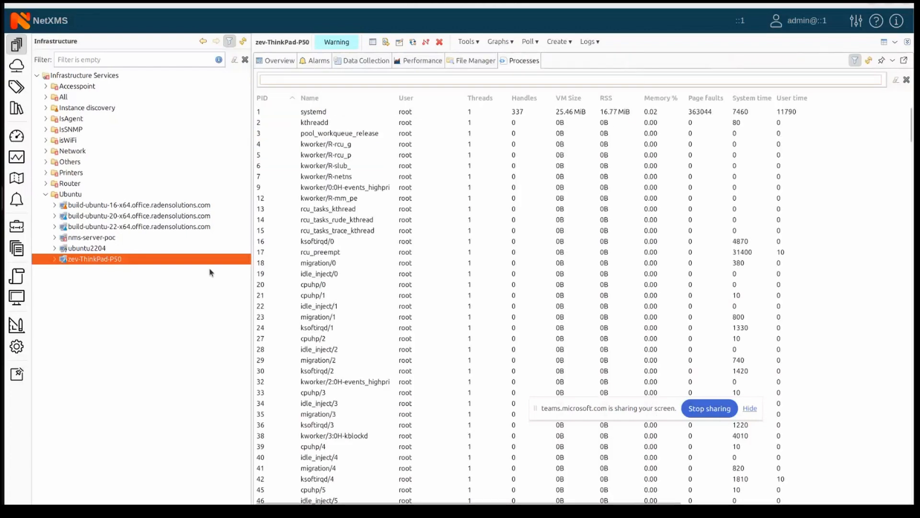
Step: Examine the action name and the four parameters in the agent command of the Demo->echo object tool
{"action": "left_click", "coordinate": [16, 346]}
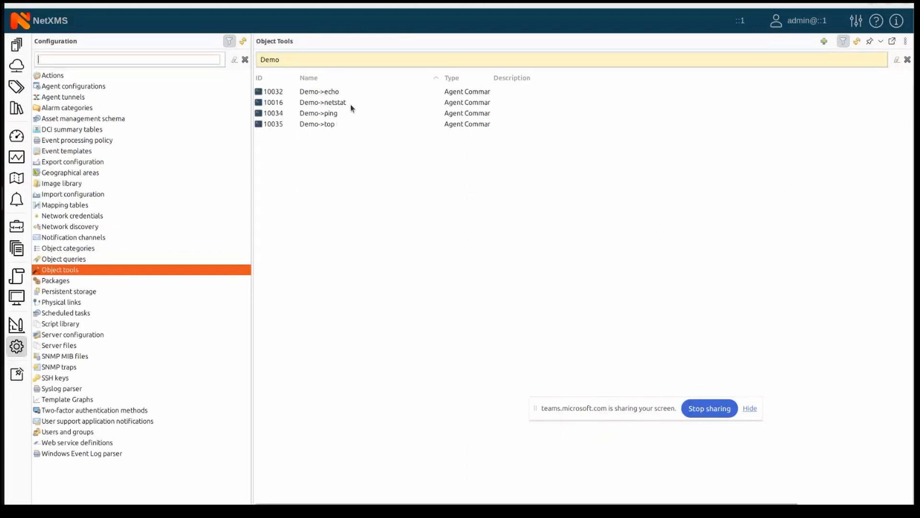
{"action": "double_click", "coordinate": [345, 92]}
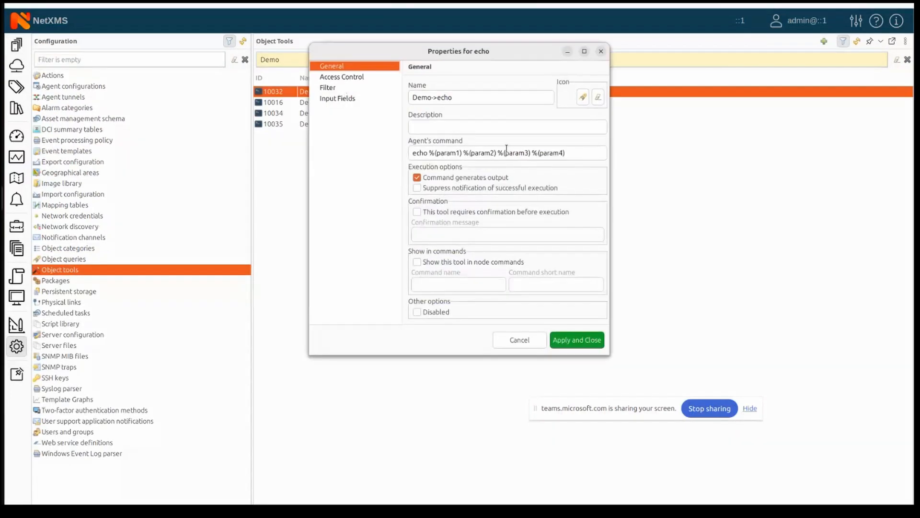
{"action": "left_click", "coordinate": [430, 153]}
{"action": "key", "text": "BackSpace"}
{"action": "left_click", "coordinate": [450, 153]}
{"action": "left_click", "coordinate": [479, 153]}
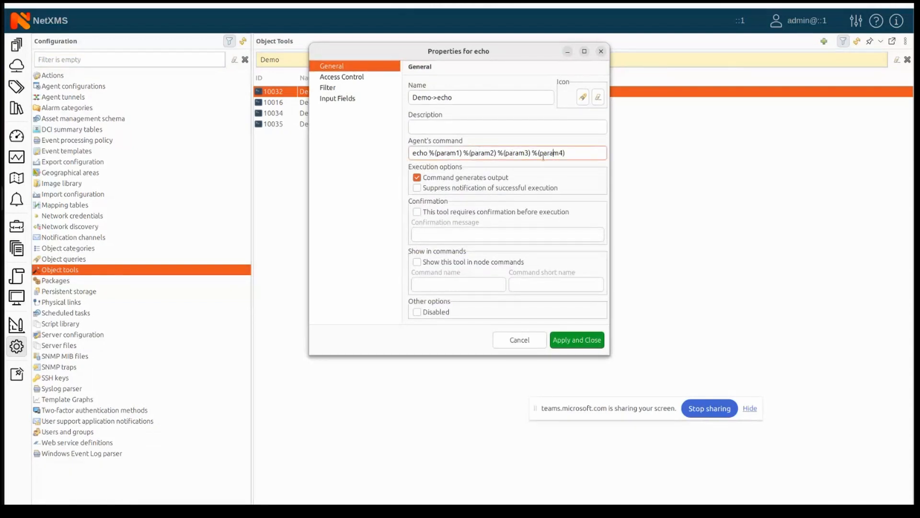
{"action": "left_click_drag", "start_coordinate": [428, 152], "coordinate": [413, 152]}
{"action": "double_click", "coordinate": [416, 153]}
{"action": "left_click", "coordinate": [428, 153]}
{"action": "left_click_drag", "start_coordinate": [428, 152], "coordinate": [462, 152]}
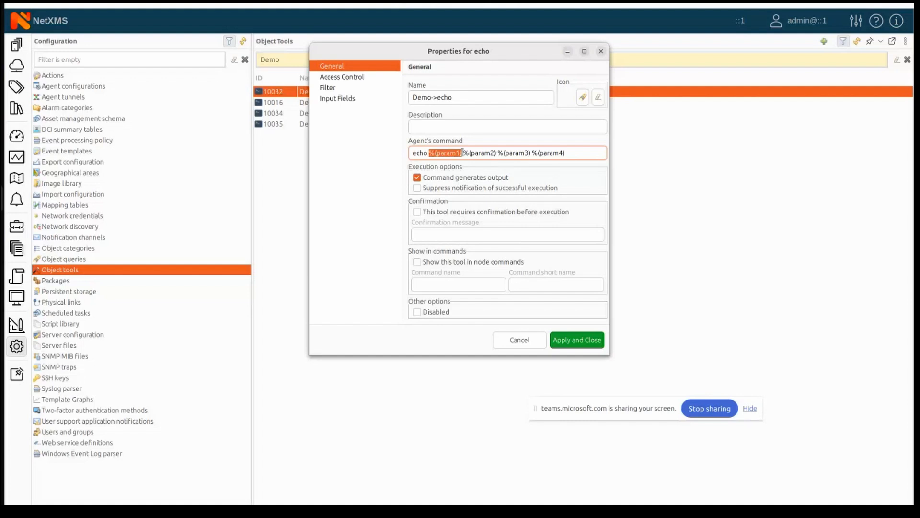
{"action": "left_click", "coordinate": [567, 153]}
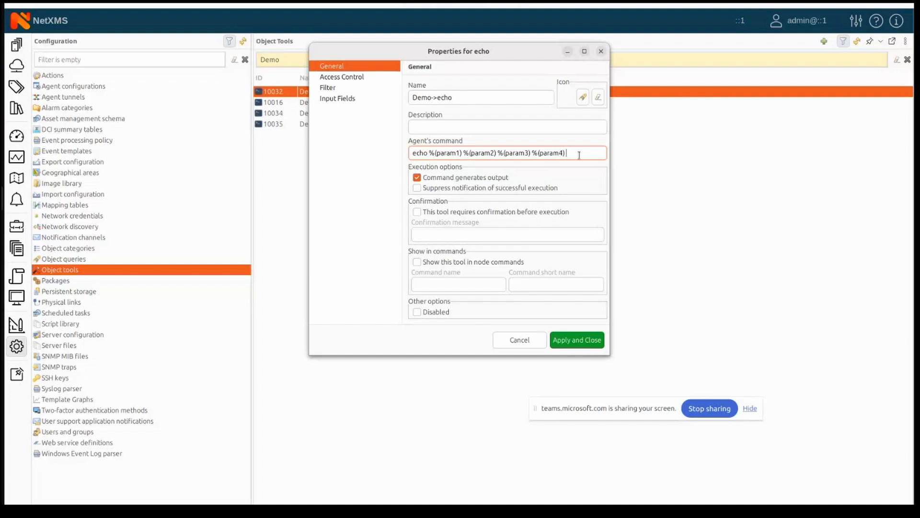
Step: Review the types of input fields param1 through param4 of the Demo->echo tool, and apply and close its properties
{"action": "left_click", "coordinate": [338, 98]}
{"action": "left_click", "coordinate": [461, 101]}
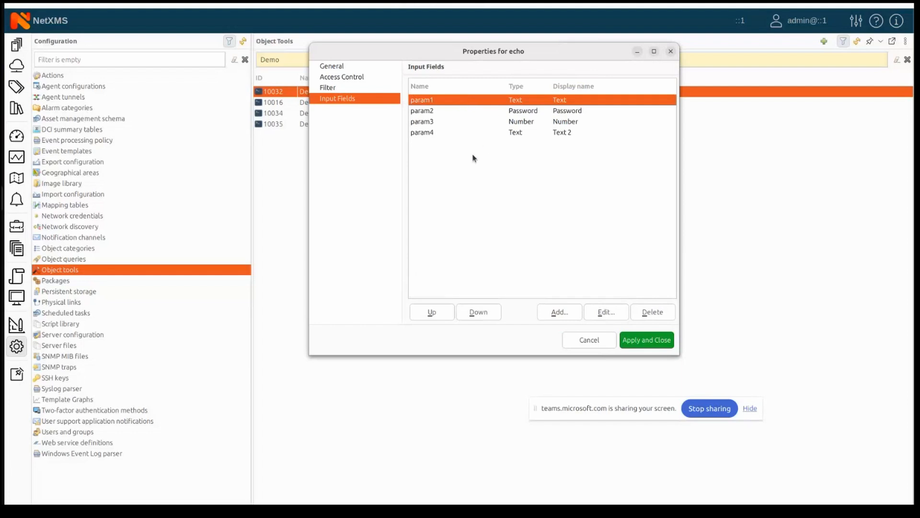
{"action": "left_click", "coordinate": [528, 112]}
{"action": "left_click", "coordinate": [527, 121]}
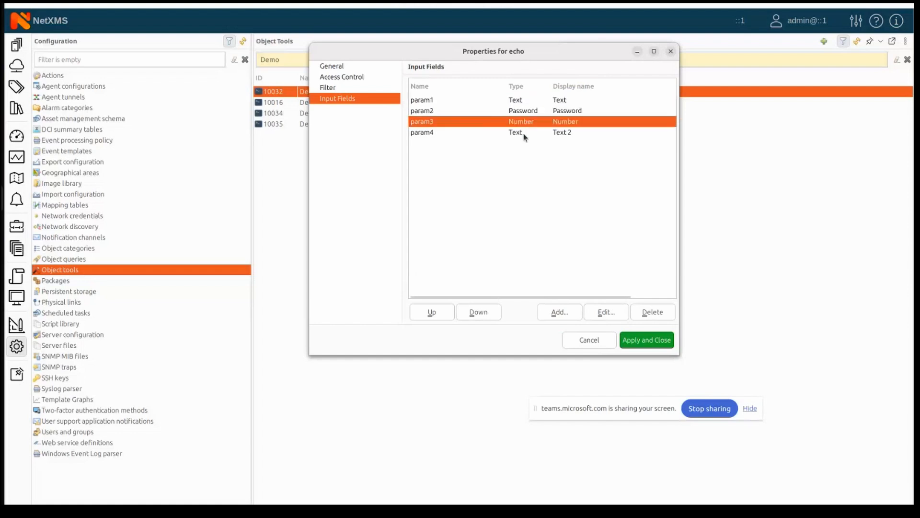
{"action": "left_click", "coordinate": [524, 132]}
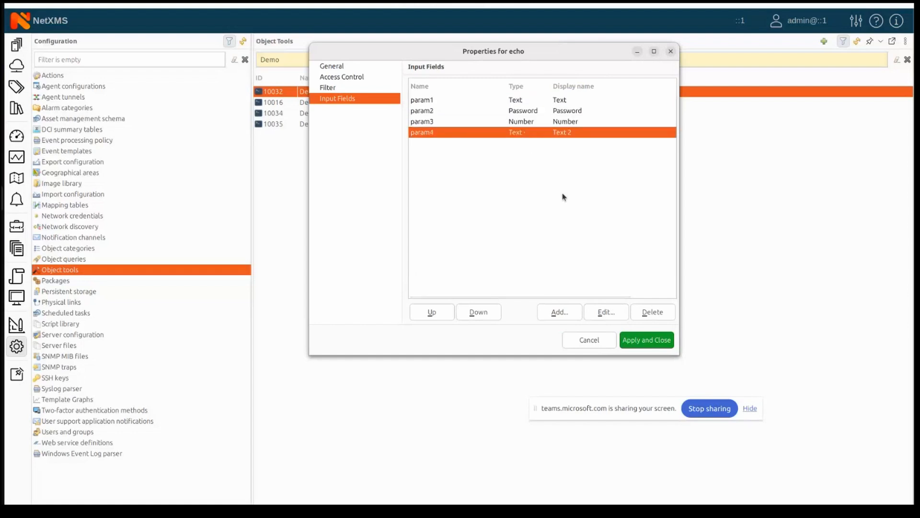
{"action": "left_click", "coordinate": [643, 340]}
Step: Start the Demo echo tool on the ThinkPad-P50 node, entering "any text" as Text and filling in the Password field
{"action": "left_click", "coordinate": [16, 44]}
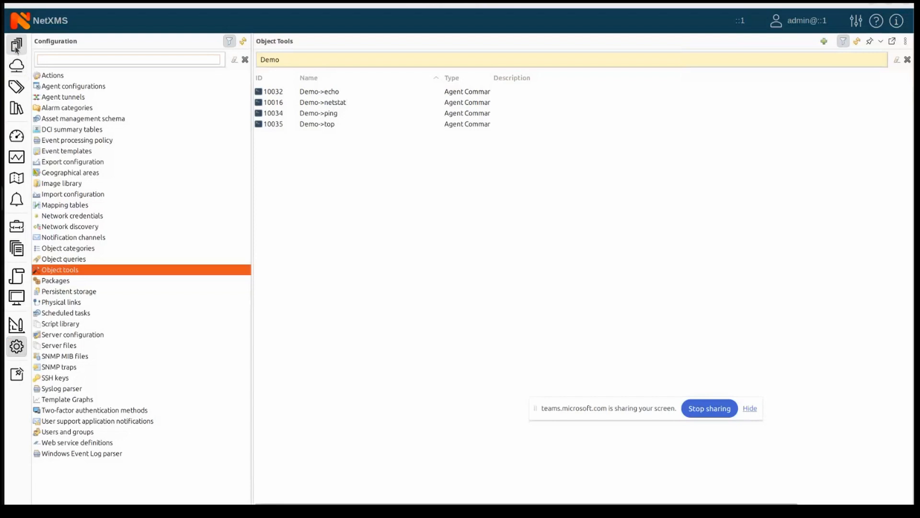
{"action": "right_click", "coordinate": [120, 261]}
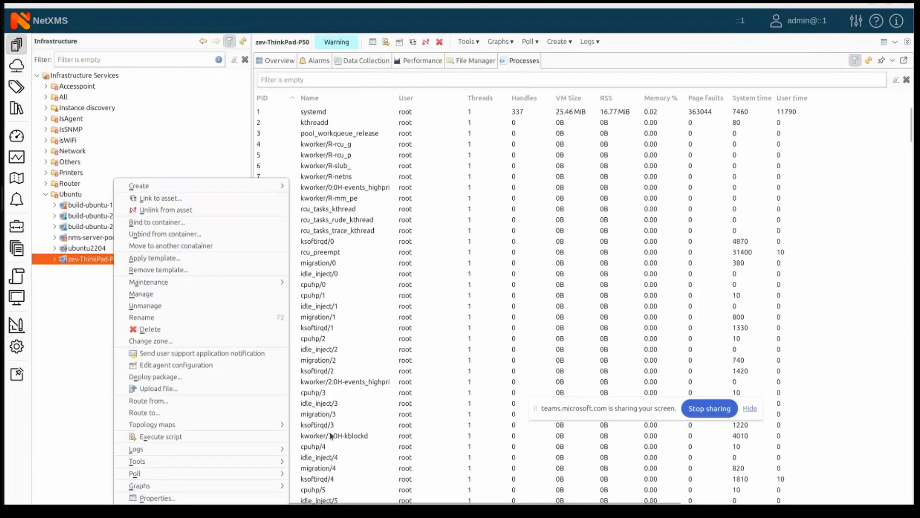
{"action": "mouse_move", "coordinate": [271, 460]}
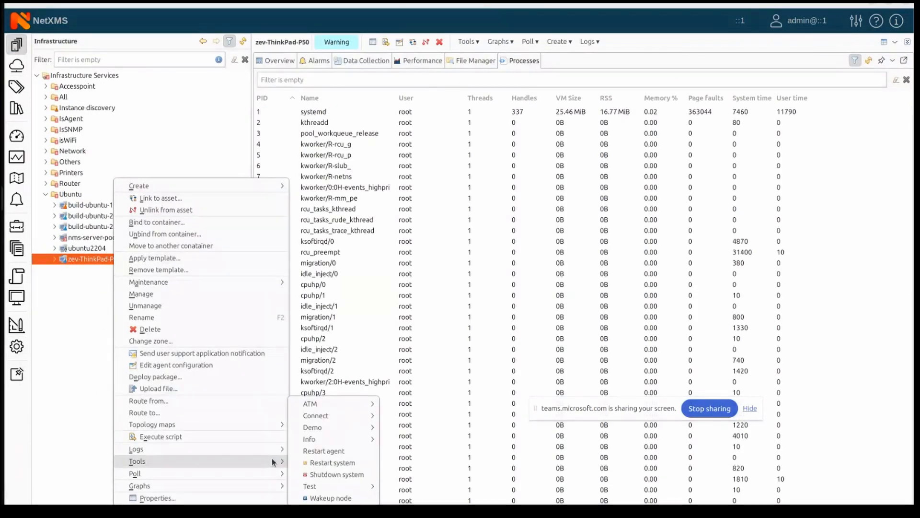
{"action": "mouse_move", "coordinate": [351, 429]}
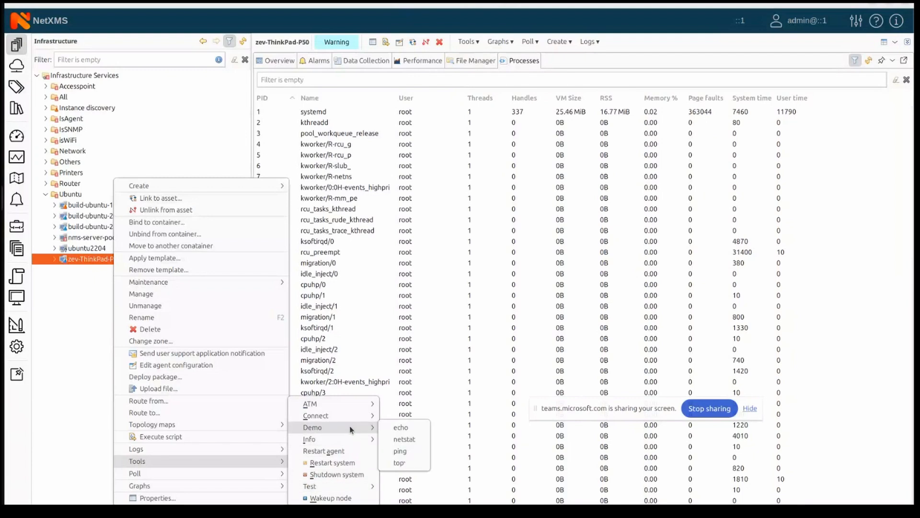
{"action": "left_click", "coordinate": [416, 427]}
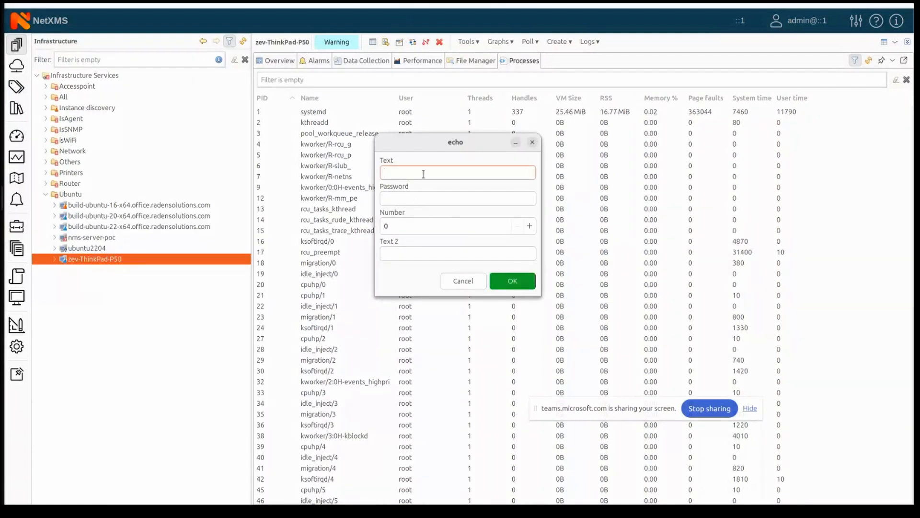
{"action": "type", "text": "any text"}
{"action": "left_click", "coordinate": [402, 201]}
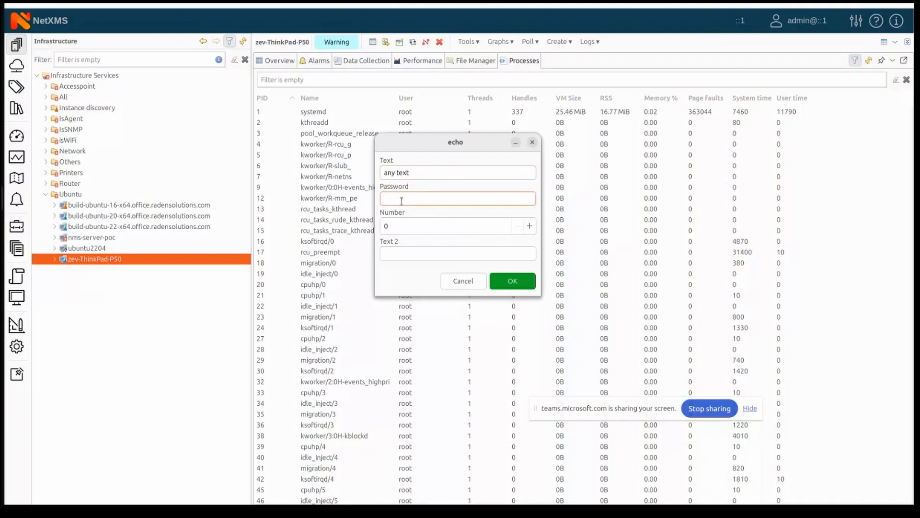
{"action": "type", "text": "•"}
{"action": "key", "text": "BackSpace"}
{"action": "type", "text": "••••••••"}
Step: Set Number to 6 and Text 2 to "ggg", and run the echo tool
{"action": "left_click", "coordinate": [530, 226]}
{"action": "left_click", "coordinate": [530, 226]}
{"action": "left_click", "coordinate": [530, 226]}
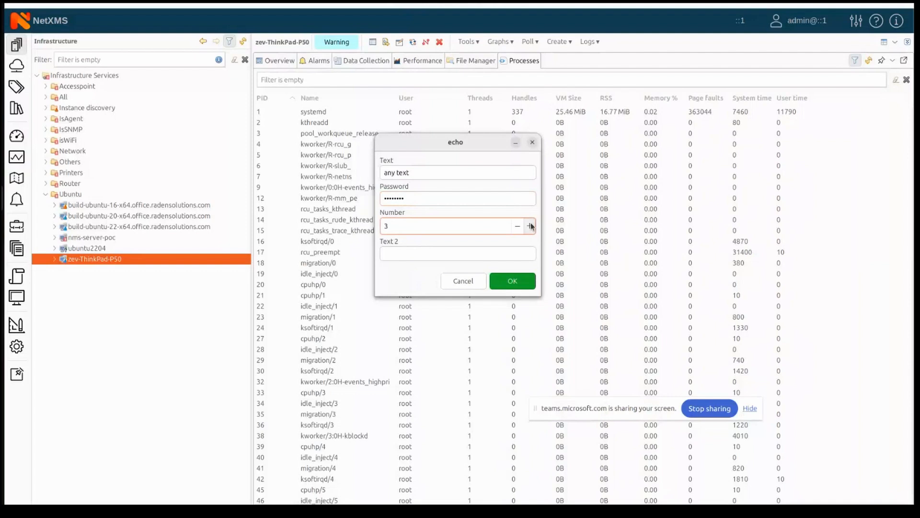
{"action": "left_click", "coordinate": [530, 226]}
{"action": "left_click", "coordinate": [515, 226]}
{"action": "left_click", "coordinate": [530, 226]}
{"action": "left_click", "coordinate": [530, 225]}
{"action": "left_click", "coordinate": [530, 226]}
{"action": "left_click", "coordinate": [414, 255]}
{"action": "type", "text": "ggg"}
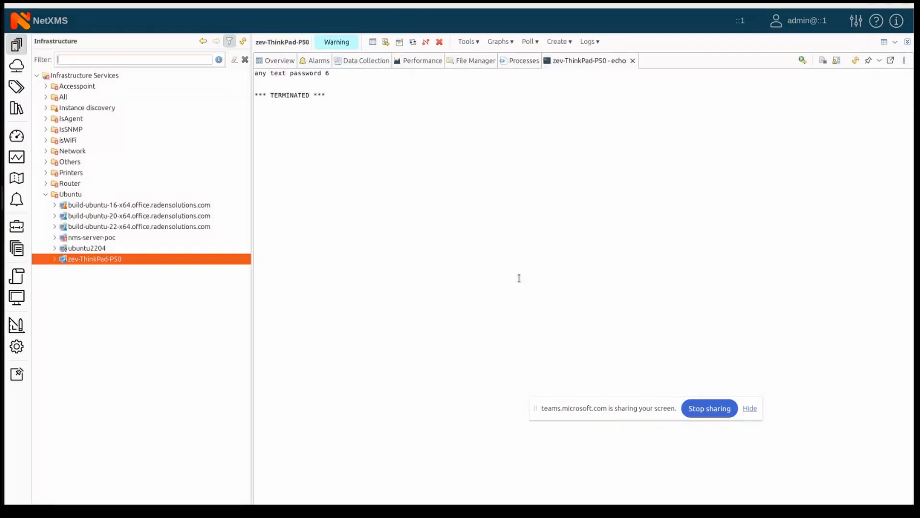
Step: Examine how the entered input field values appear in the echo output line
{"action": "left_click_drag", "start_coordinate": [335, 73], "coordinate": [253, 72]}
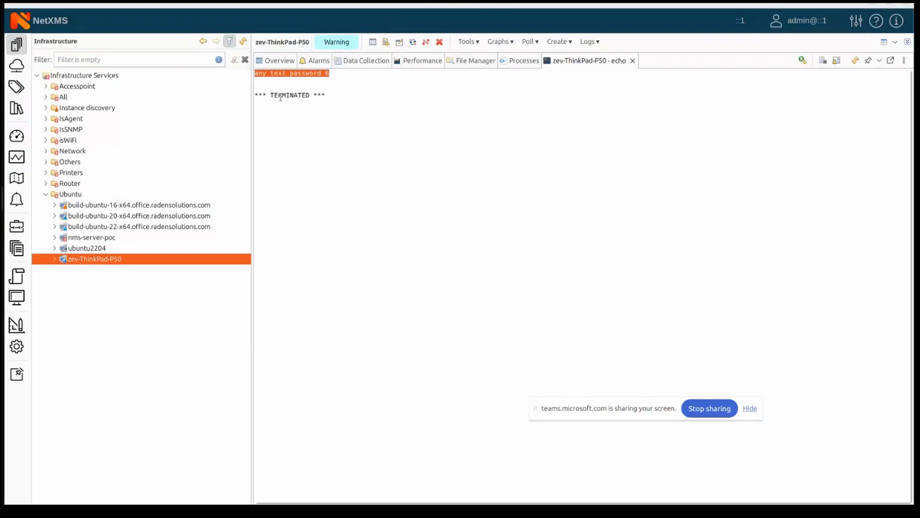
{"action": "left_click", "coordinate": [276, 77]}
{"action": "left_click_drag", "start_coordinate": [259, 73], "coordinate": [345, 70]}
{"action": "left_click", "coordinate": [314, 82]}
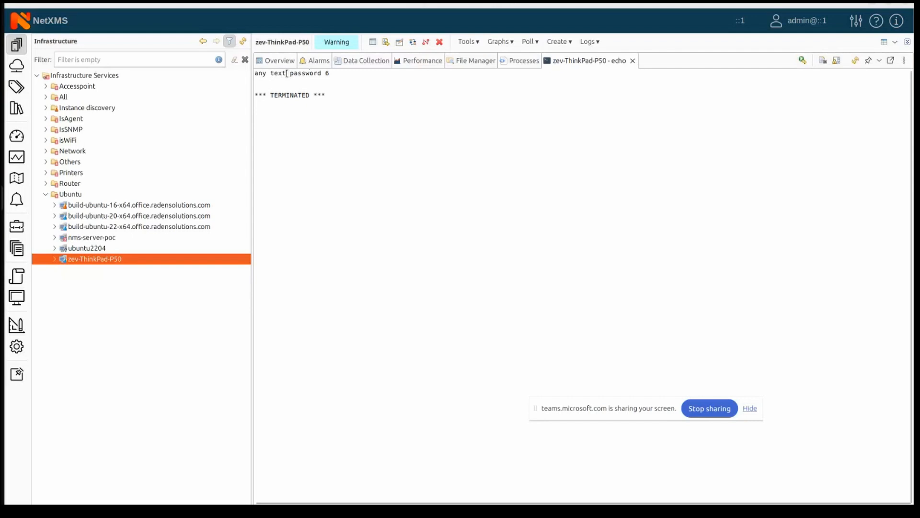
{"action": "left_click", "coordinate": [334, 73]}
{"action": "left_click_drag", "start_coordinate": [330, 74], "coordinate": [254, 73]}
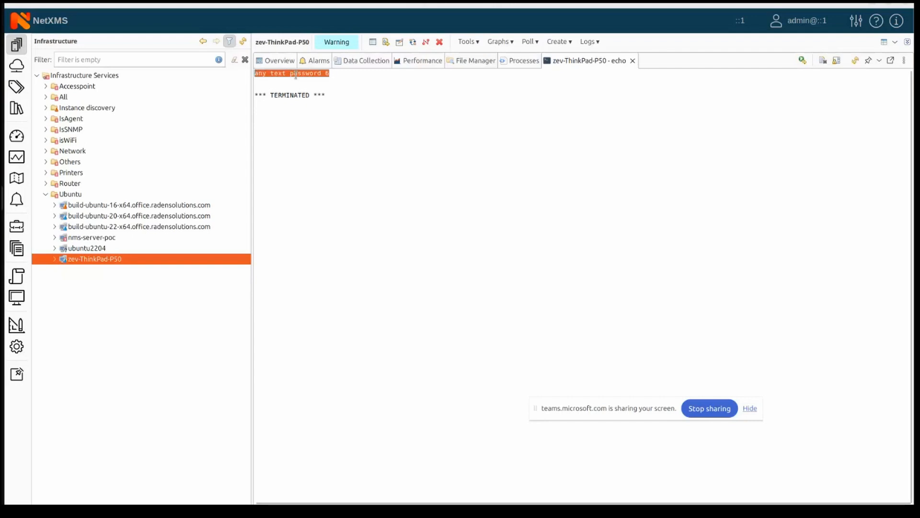
{"action": "left_click", "coordinate": [345, 73]}
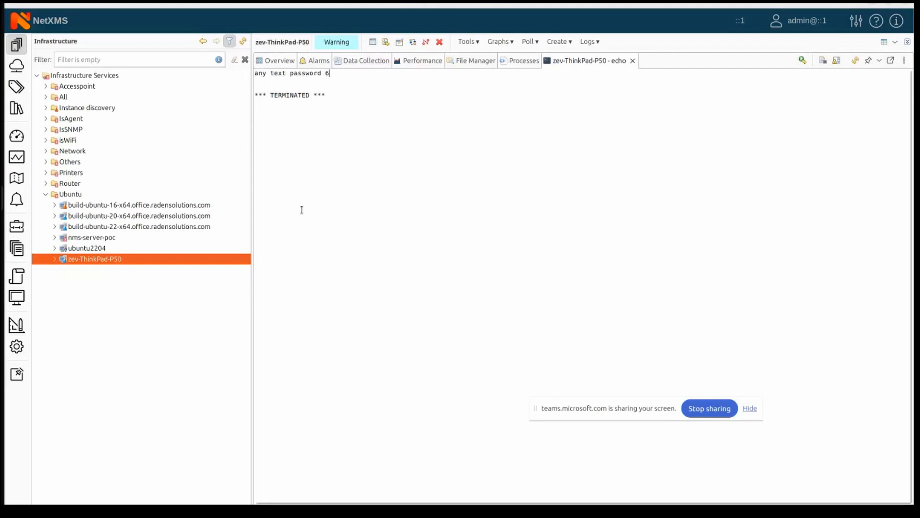
{"action": "left_click", "coordinate": [268, 73]}
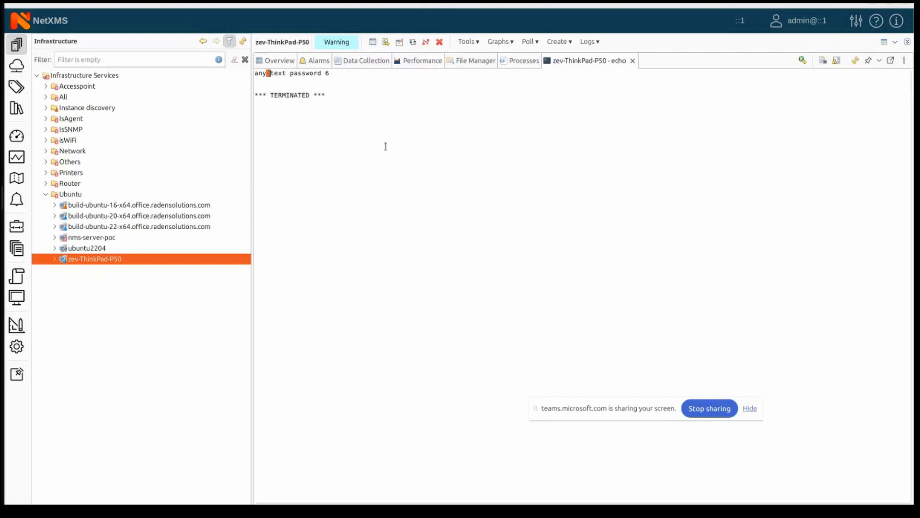
Step: Examine the parameters in the agent command in the Demo->echo object tool's general properties
{"action": "left_click", "coordinate": [17, 346]}
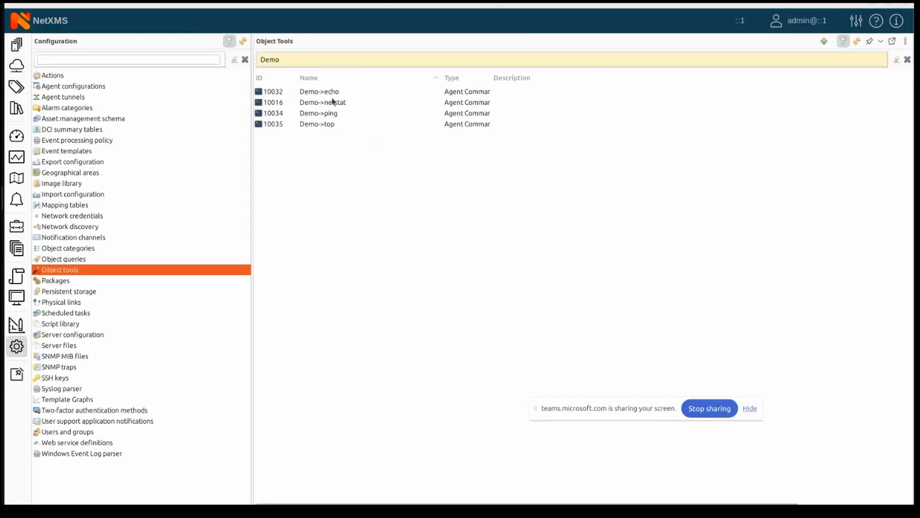
{"action": "left_click", "coordinate": [357, 94]}
{"action": "double_click", "coordinate": [357, 95]}
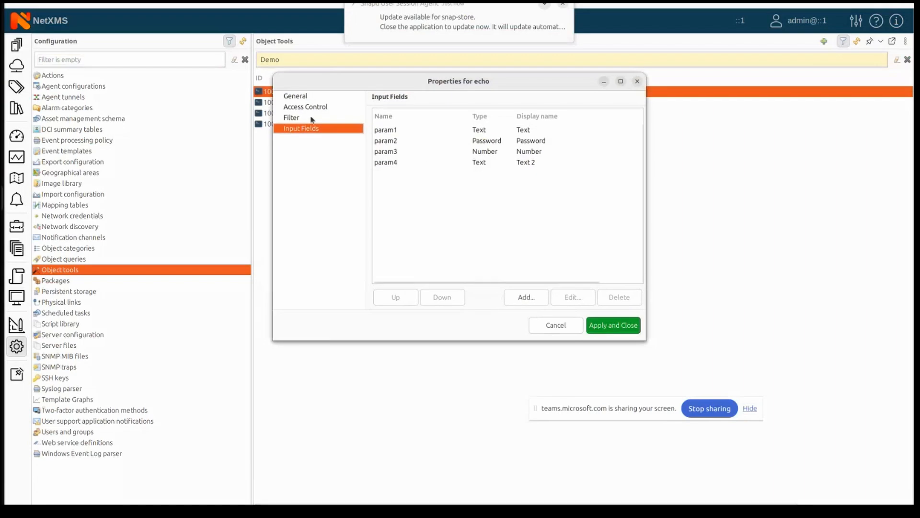
{"action": "left_click", "coordinate": [302, 96]}
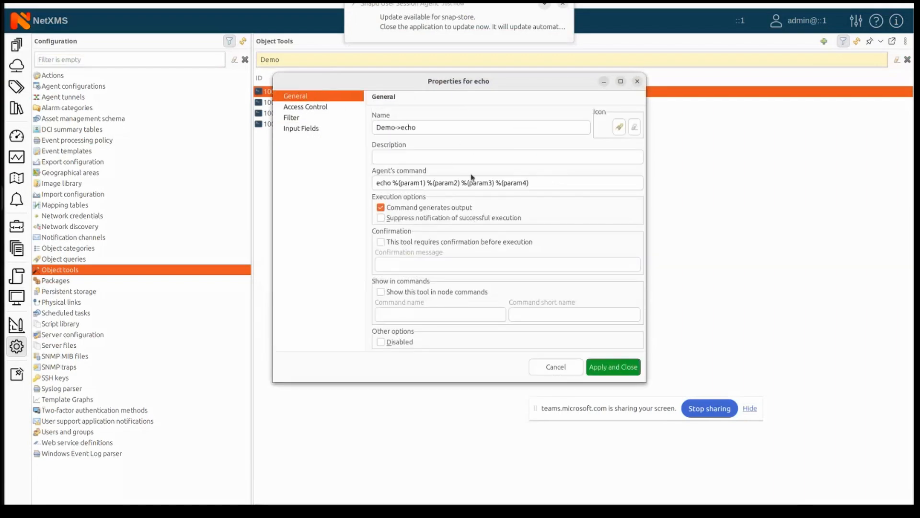
{"action": "left_click_drag", "start_coordinate": [392, 182], "coordinate": [459, 183]}
{"action": "left_click", "coordinate": [426, 182]}
{"action": "left_click", "coordinate": [465, 183]}
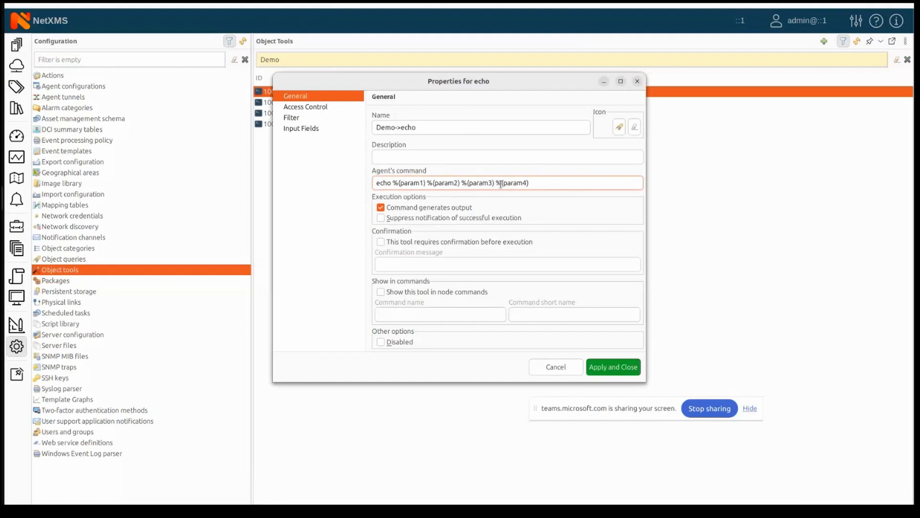
{"action": "double_click", "coordinate": [415, 183]}
Step: Enclose %(param1) in double quotes in the echo tool's agent command
{"action": "left_click", "coordinate": [393, 182]}
{"action": "type", "text": "\""}
{"action": "key", "text": "Right"}
{"action": "key", "text": "Right"}
{"action": "key", "text": "Right"}
{"action": "key", "text": "Right"}
{"action": "key", "text": "Right"}
{"action": "key", "text": "Right"}
{"action": "key", "text": "Right"}
{"action": "key", "text": "Right"}
{"action": "key", "text": "Right"}
{"action": "type", "text": "\""}
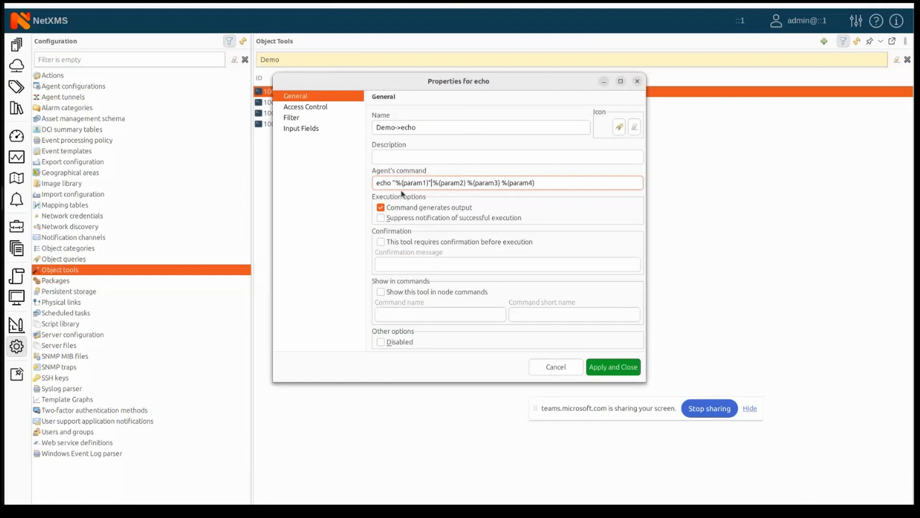
Step: Enclose %(param2), %(param3) and %(param4) each in double quotes in the agent command, and apply and close the properties
{"action": "key", "text": "Right"}
{"action": "key", "text": "Right"}
{"action": "type", "text": "\""}
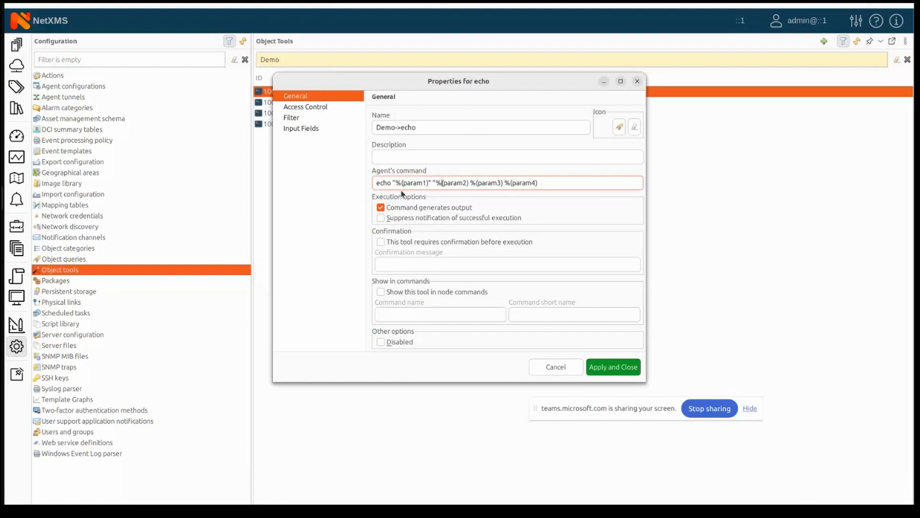
{"action": "key", "text": "Right"}
{"action": "key", "text": "Right"}
{"action": "type", "text": "\""}
{"action": "key", "text": "Right"}
{"action": "type", "text": "\" \""}
{"action": "key", "text": "Right"}
{"action": "type", "text": "\""}
{"action": "key", "text": "Right"}
{"action": "type", "text": "\""}
{"action": "left_click", "coordinate": [606, 372]}
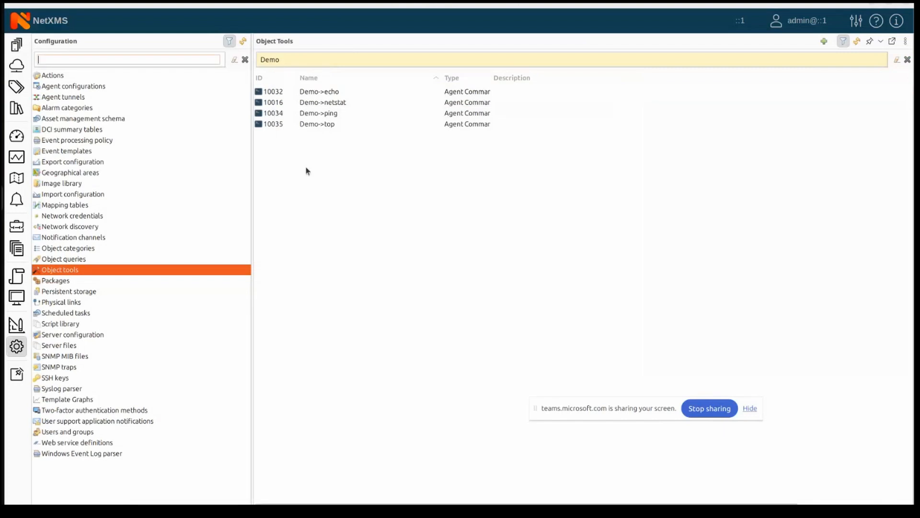
Step: Repeat the previous echo run twice in the ThinkPad-P50 node's existing output and close that output
{"action": "left_click", "coordinate": [19, 44]}
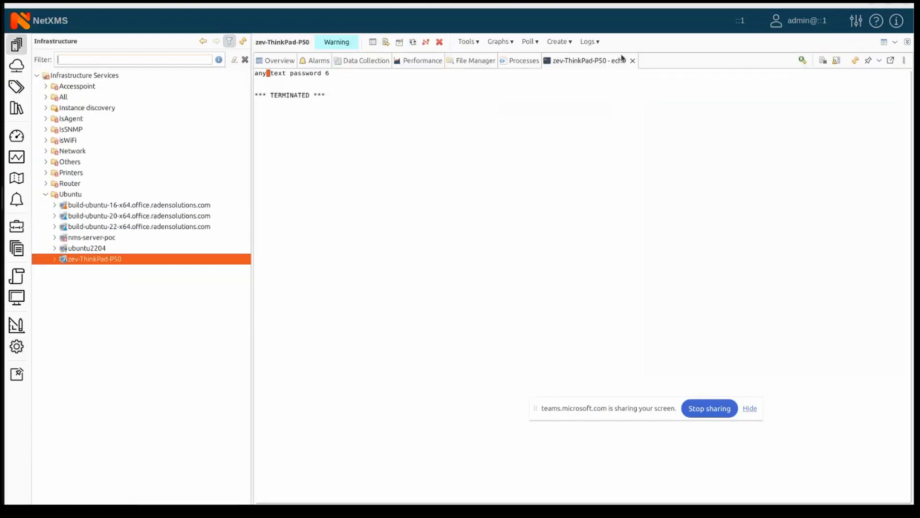
{"action": "left_click", "coordinate": [802, 62]}
{"action": "left_click", "coordinate": [803, 61]}
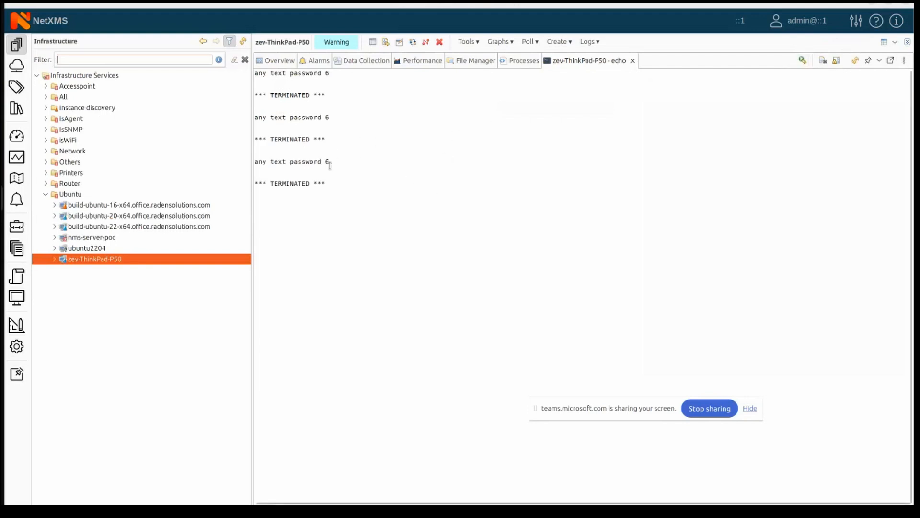
{"action": "left_click", "coordinate": [633, 61]}
Step: Start the Demo echo tool anew on the ThinkPad-P50 node with "any text" as Text and fill in the Password field
{"action": "right_click", "coordinate": [112, 264]}
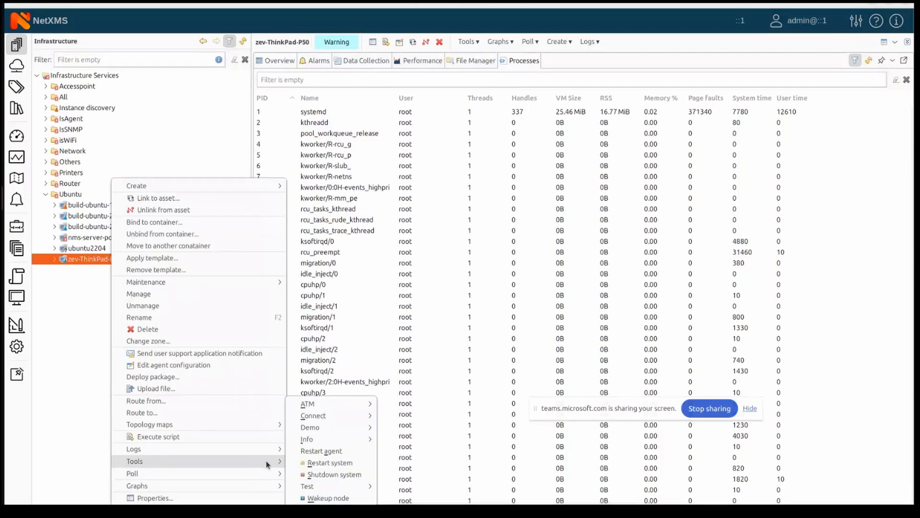
{"action": "mouse_move", "coordinate": [266, 461]}
{"action": "mouse_move", "coordinate": [357, 428]}
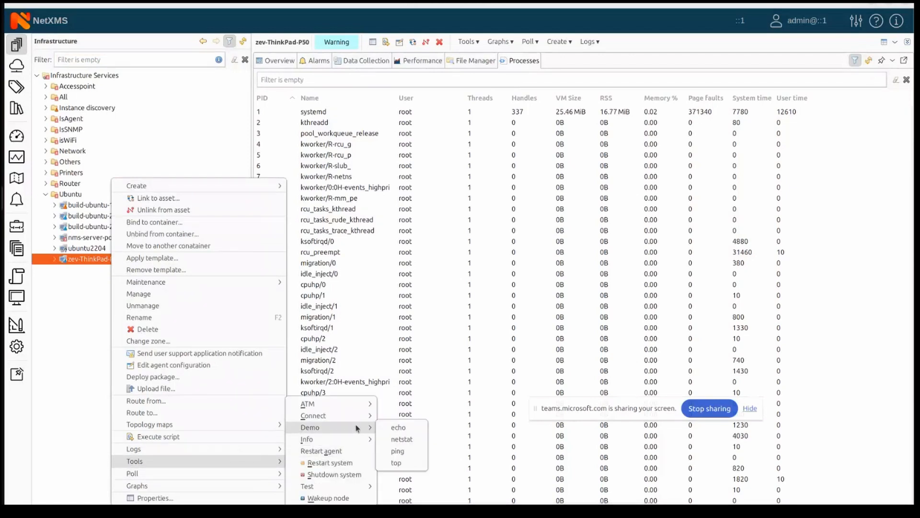
{"action": "left_click", "coordinate": [412, 428]}
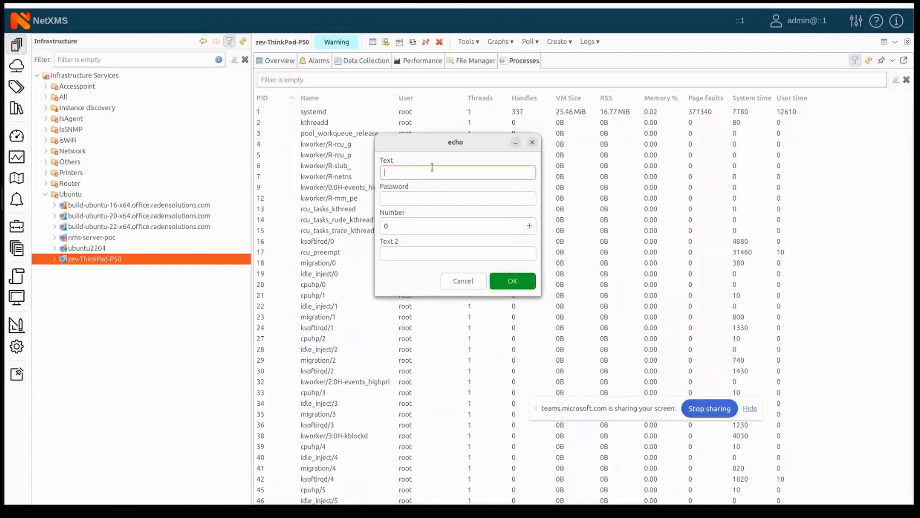
{"action": "type", "text": "any text"}
{"action": "left_click", "coordinate": [410, 203]}
{"action": "type", "text": "••"}
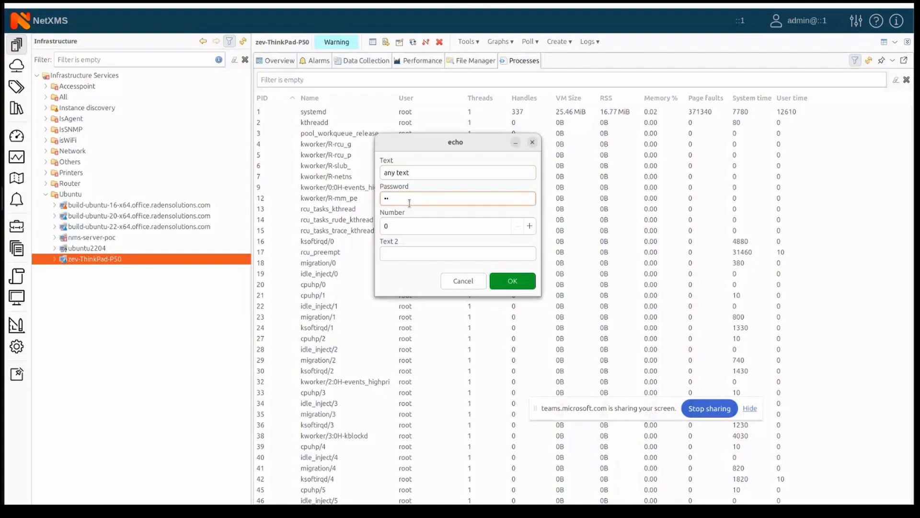
{"action": "type", "text": "••••••"}
Step: Set Number to 3 and Text 2 to 4, and run the echo tool
{"action": "left_click", "coordinate": [529, 225]}
{"action": "left_click", "coordinate": [529, 225]}
{"action": "left_click", "coordinate": [529, 225]}
{"action": "left_click", "coordinate": [420, 255]}
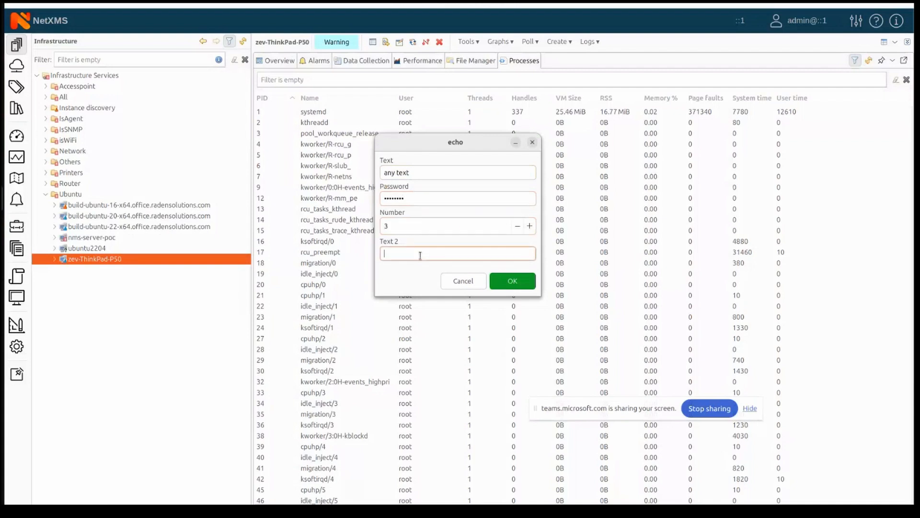
{"action": "type", "text": "4"}
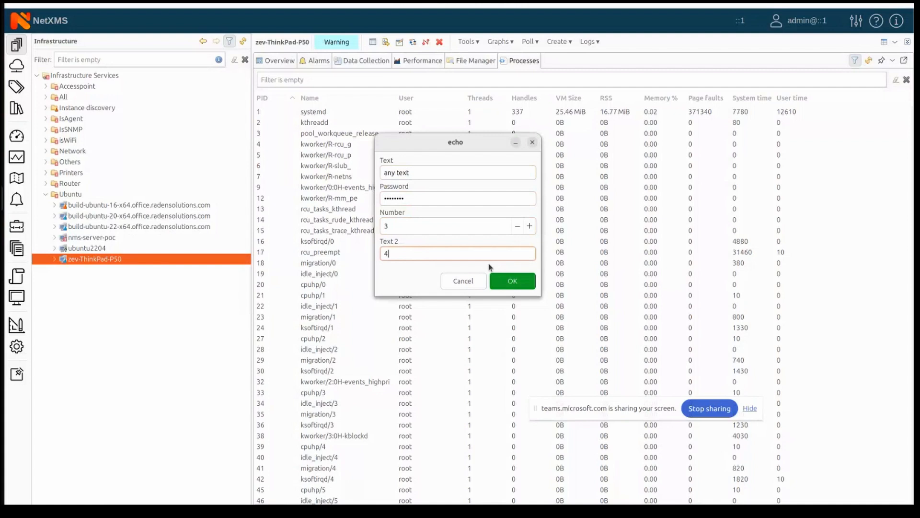
{"action": "left_click", "coordinate": [520, 281]}
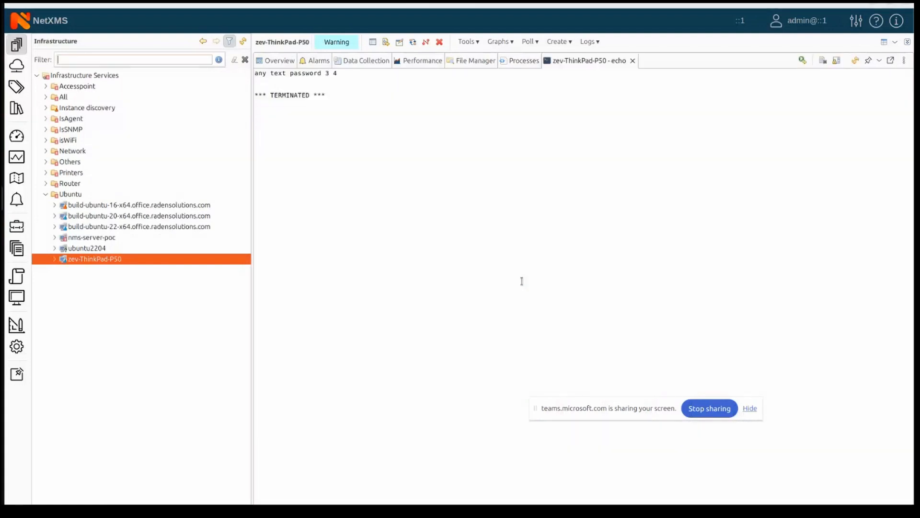
Step: Check that all four entered values are passed through in the new echo output line
{"action": "left_click_drag", "start_coordinate": [340, 73], "coordinate": [255, 73]}
{"action": "left_click", "coordinate": [341, 86]}
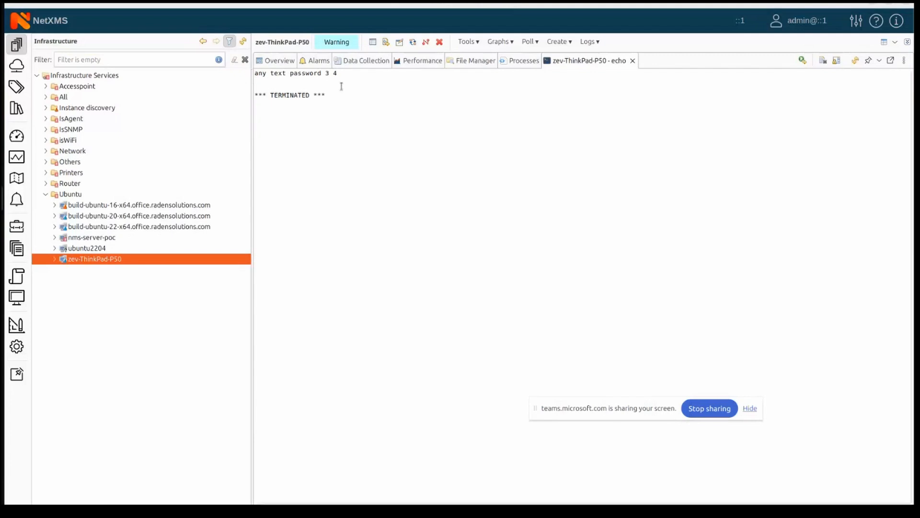
{"action": "double_click", "coordinate": [286, 73]}
{"action": "left_click", "coordinate": [252, 71], "text": "shift"}
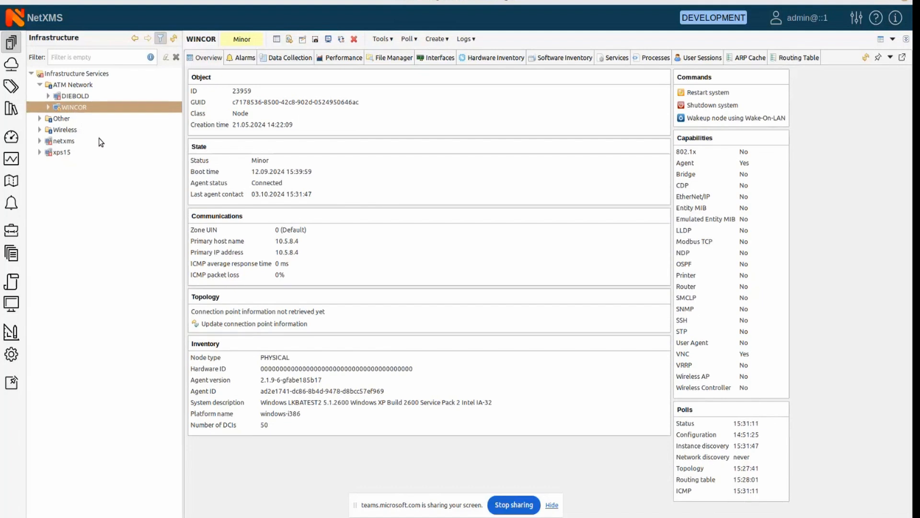
Step: Take a screenshot of the WINCOR node in the ATM Network container
{"action": "right_click", "coordinate": [92, 107]}
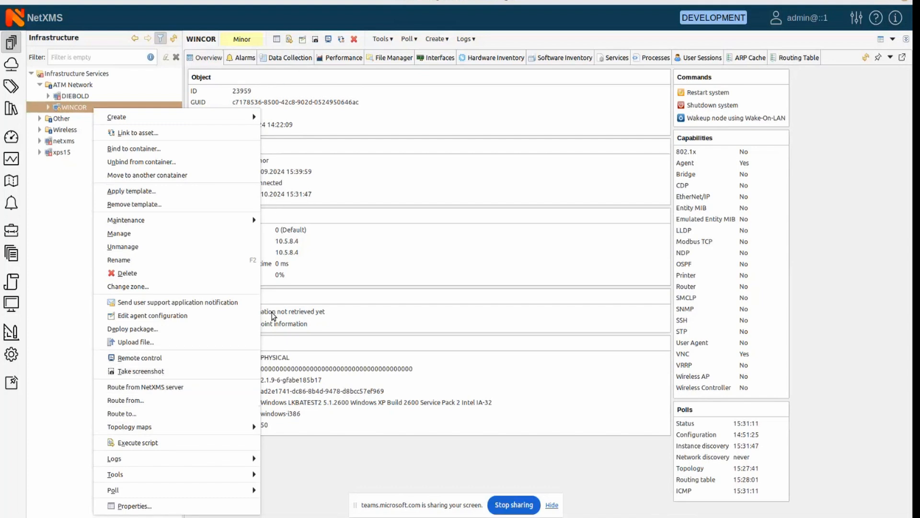
{"action": "left_click", "coordinate": [152, 372]}
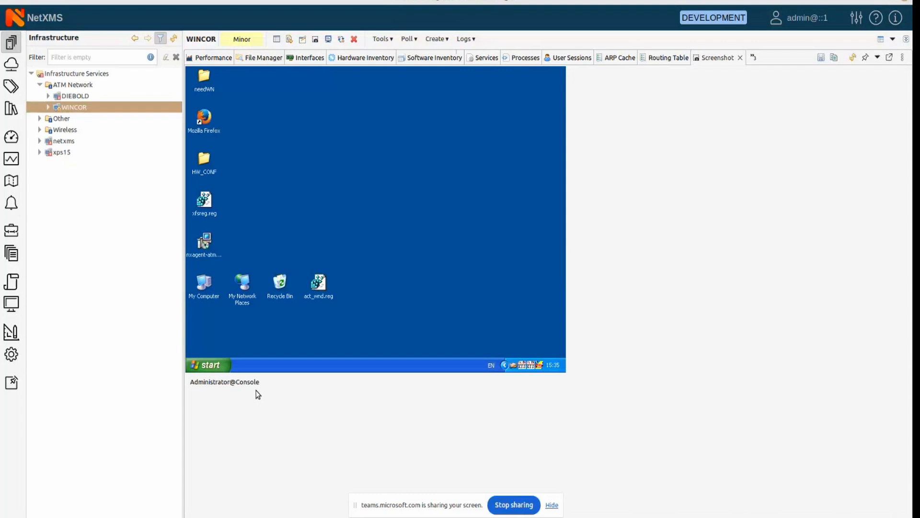
Step: Check the screenshot option for the Administrator session in WINCOR's user sessions, and return to the node's screenshot view
{"action": "left_click", "coordinate": [573, 58]}
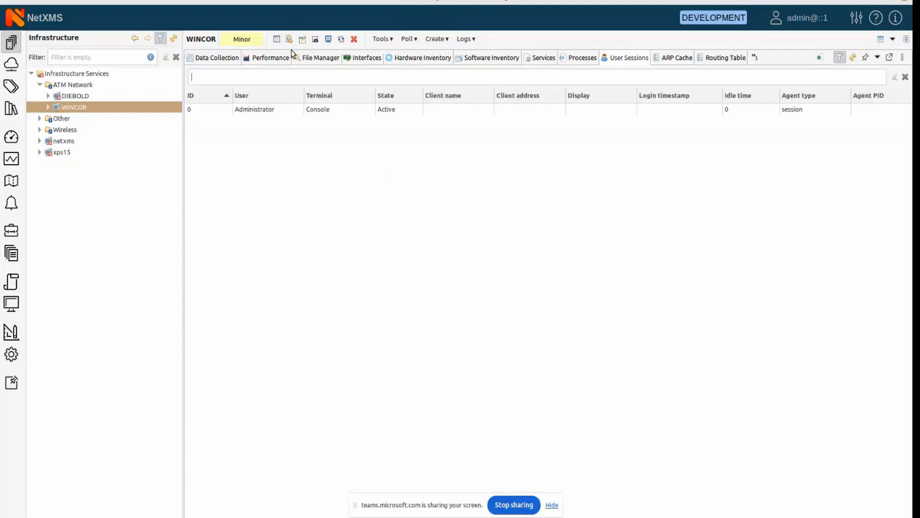
{"action": "right_click", "coordinate": [315, 113]}
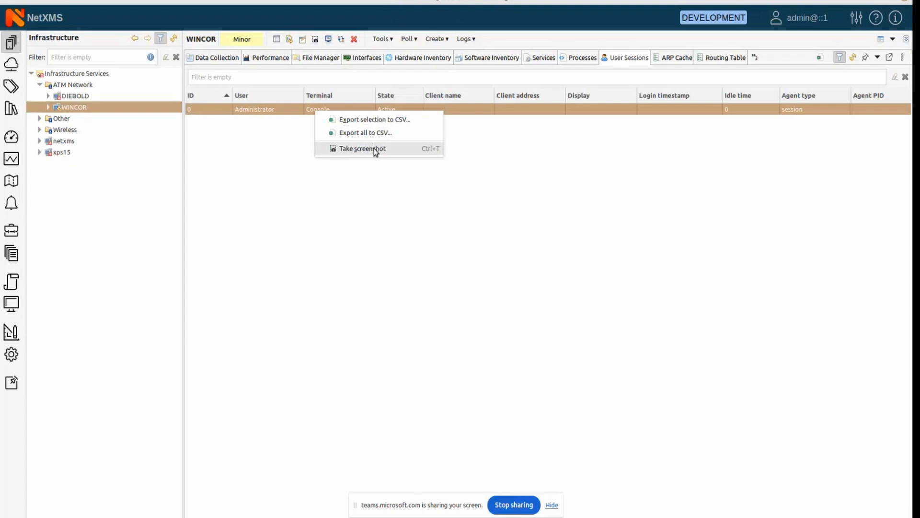
{"action": "left_click", "coordinate": [568, 167]}
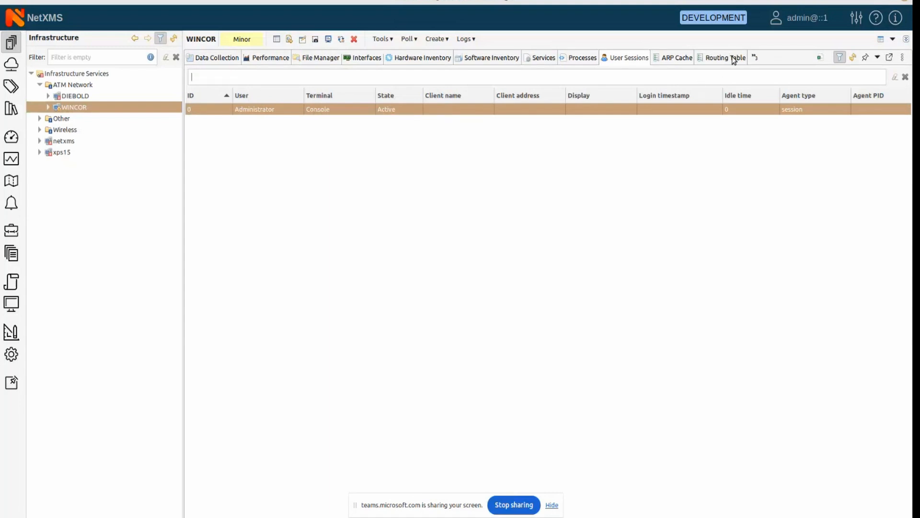
{"action": "left_click", "coordinate": [755, 59]}
{"action": "left_click", "coordinate": [761, 99]}
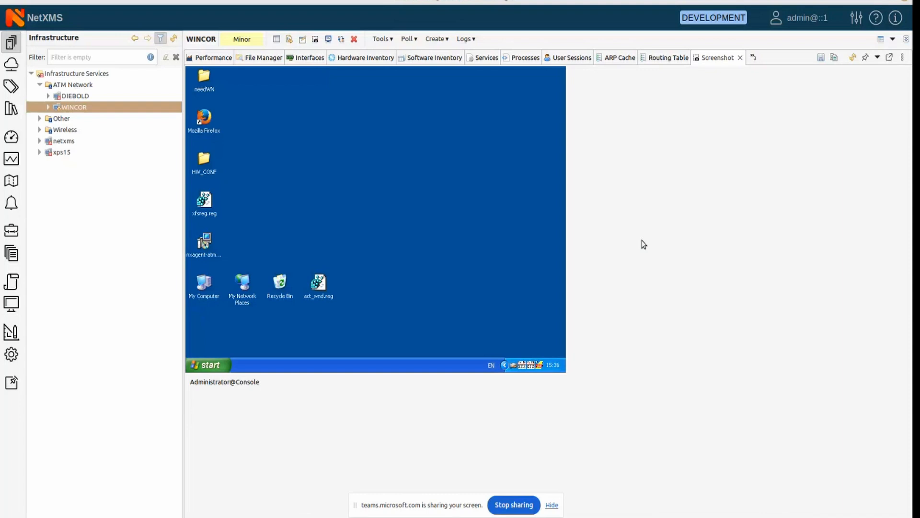
Step: Toggle auto refresh for the WINCOR screenshot and close the screenshot view
{"action": "left_click", "coordinate": [903, 57]}
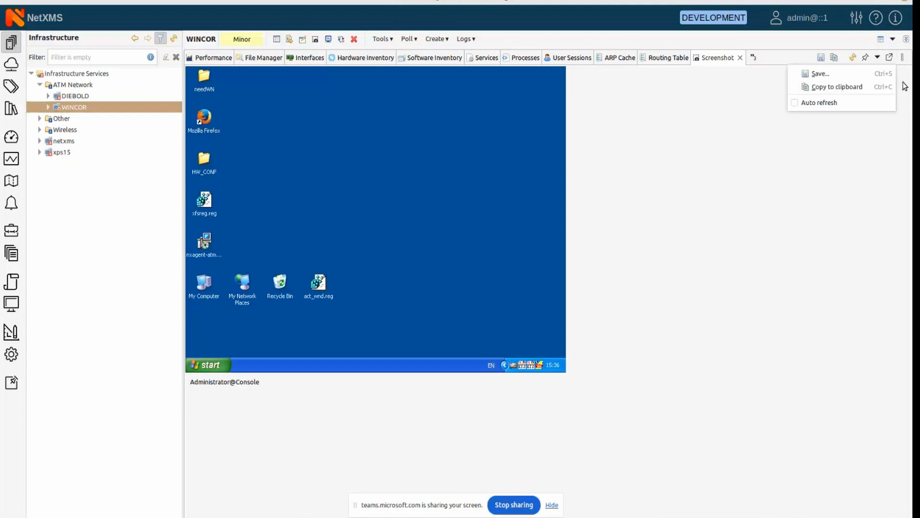
{"action": "left_click", "coordinate": [838, 104]}
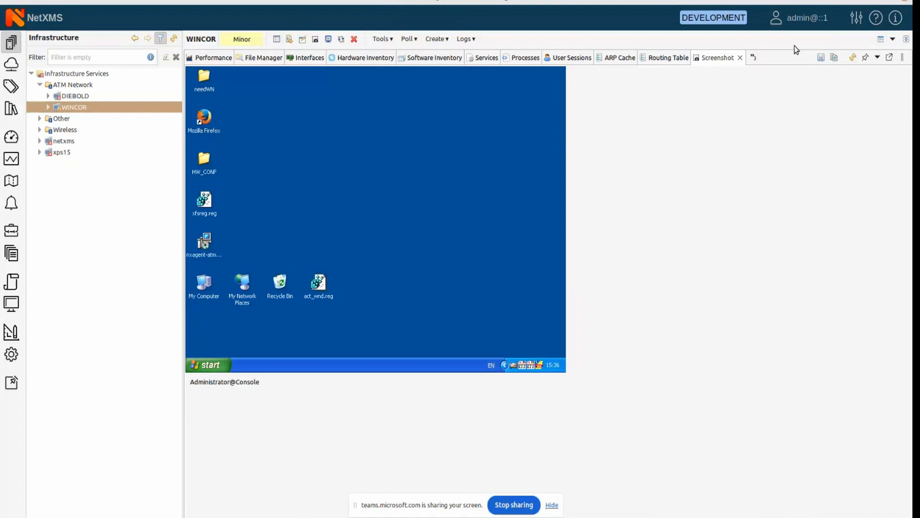
{"action": "left_click", "coordinate": [740, 58]}
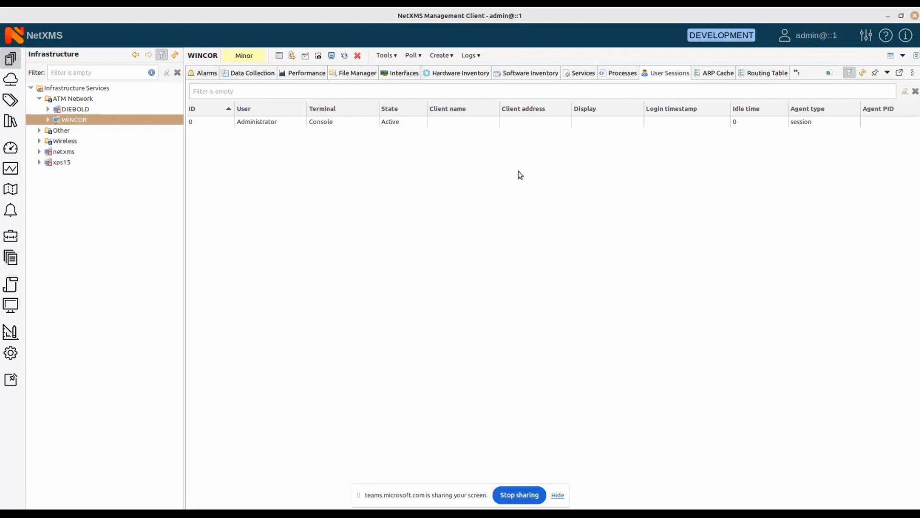
Step: Start a remote control session on the WINCOR node and hide the screen sharing notice
{"action": "right_click", "coordinate": [81, 119]}
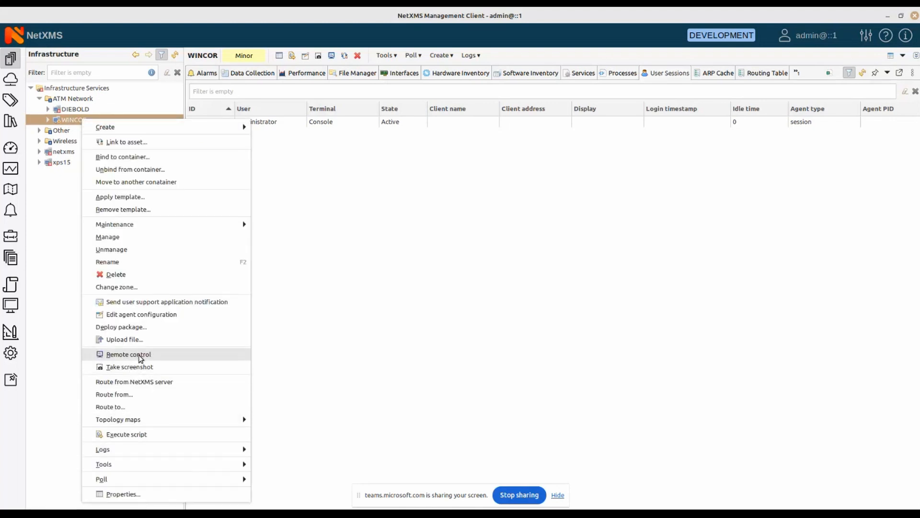
{"action": "left_click", "coordinate": [142, 356]}
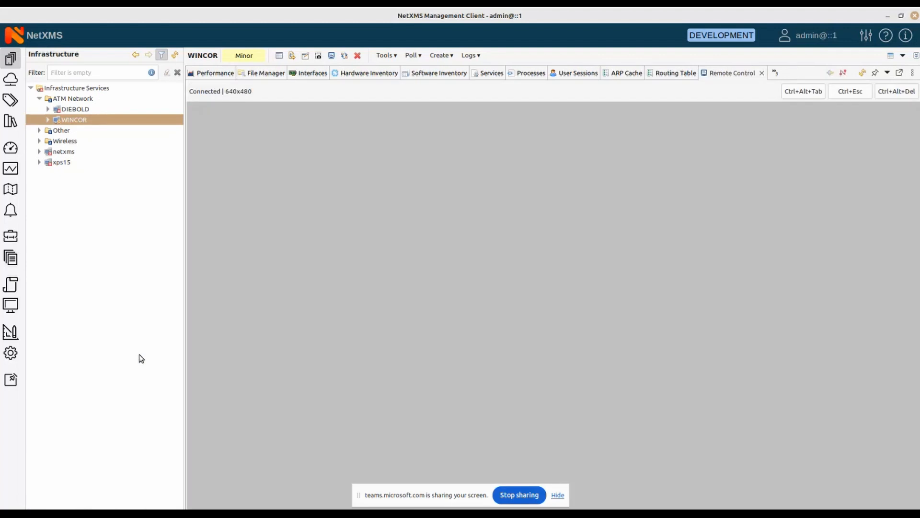
{"action": "left_click", "coordinate": [557, 495]}
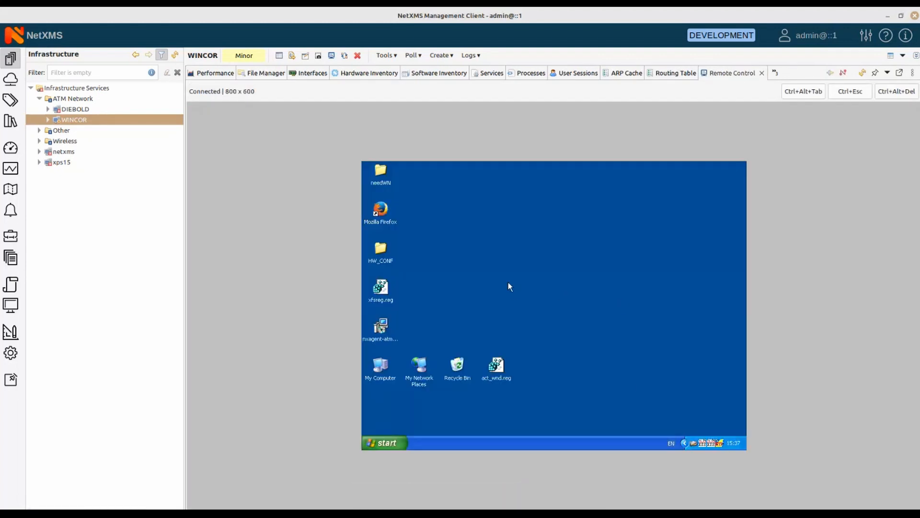
Step: Test the remote session by launching Internet Explorer on the WINCOR desktop and closing it again
{"action": "left_click", "coordinate": [384, 443]}
{"action": "mouse_move", "coordinate": [403, 331]}
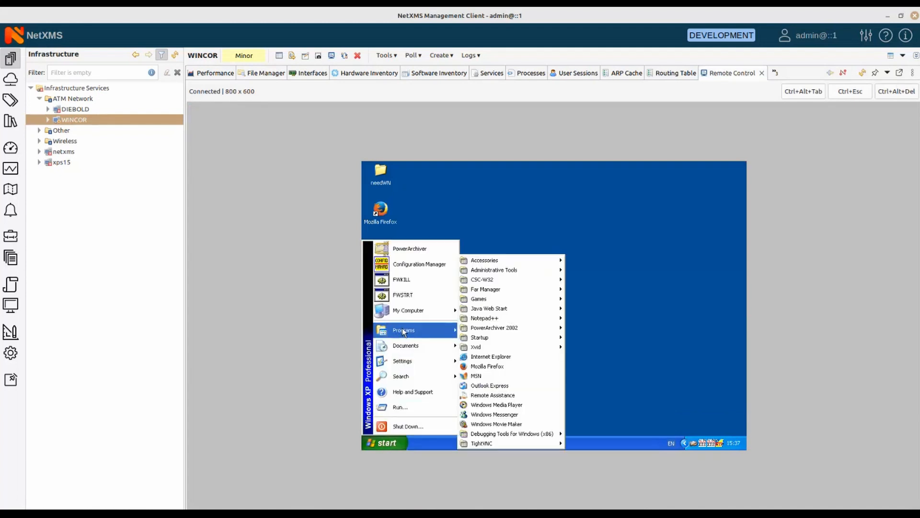
{"action": "left_click", "coordinate": [504, 360]}
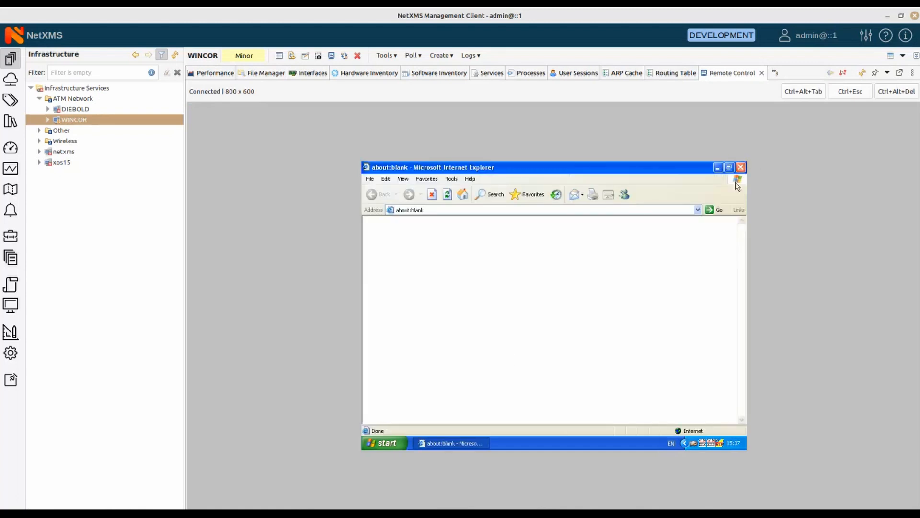
{"action": "left_click", "coordinate": [740, 168]}
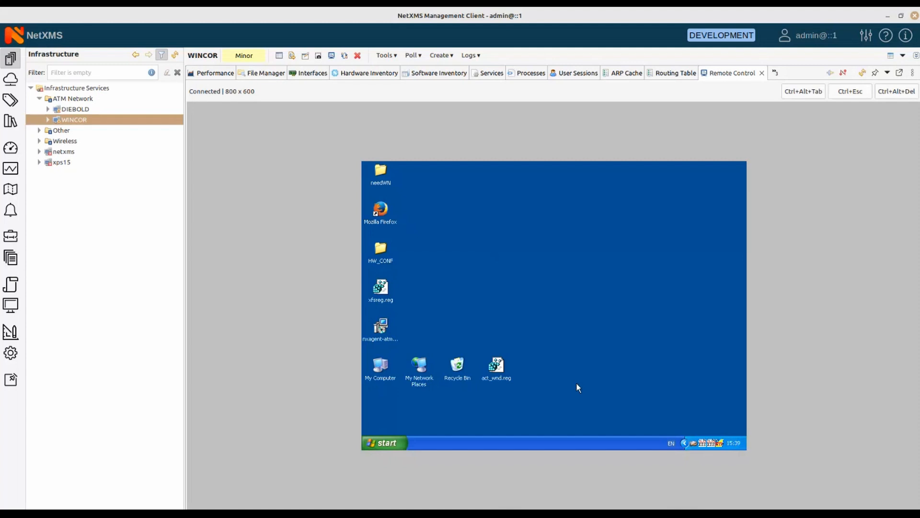
Step: Review the VNC communication settings in the WINCOR object properties and leave them without applying changes
{"action": "right_click", "coordinate": [77, 120]}
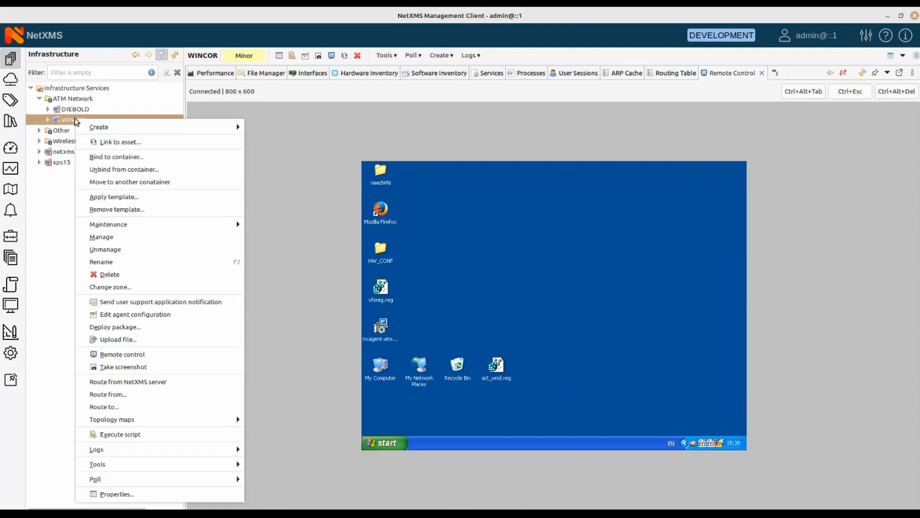
{"action": "left_click", "coordinate": [148, 493]}
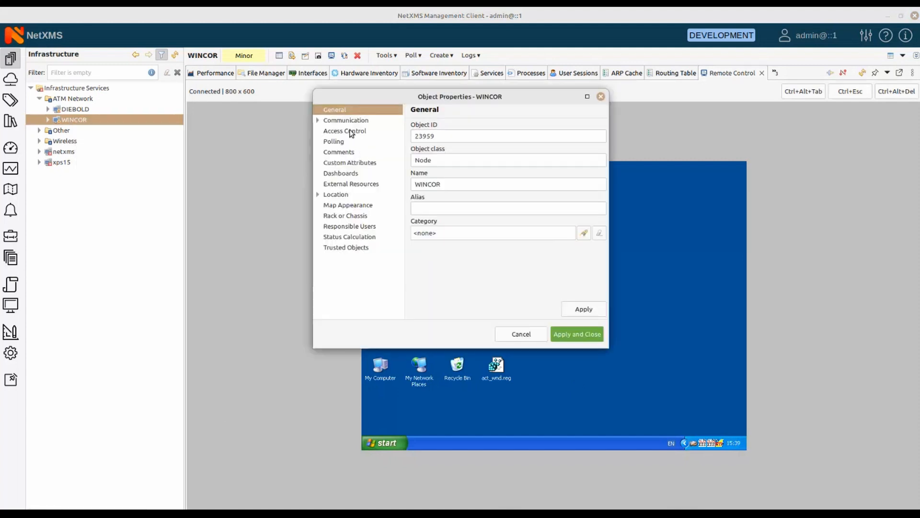
{"action": "left_click", "coordinate": [318, 120]}
{"action": "left_click", "coordinate": [339, 217]}
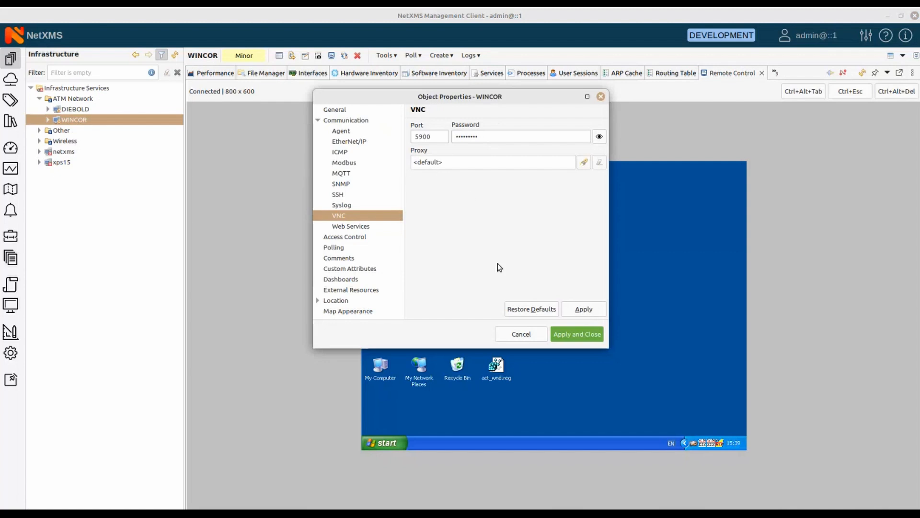
{"action": "left_click", "coordinate": [521, 332]}
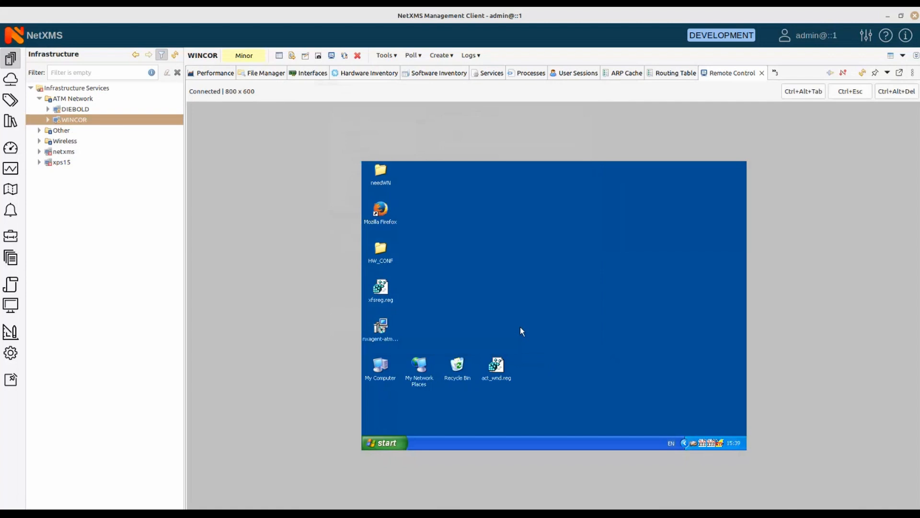
Step: Close the remote control view and check the VNC capability in WINCOR's overview
{"action": "left_click", "coordinate": [761, 73]}
{"action": "left_click", "coordinate": [797, 73]}
{"action": "left_click", "coordinate": [825, 86]}
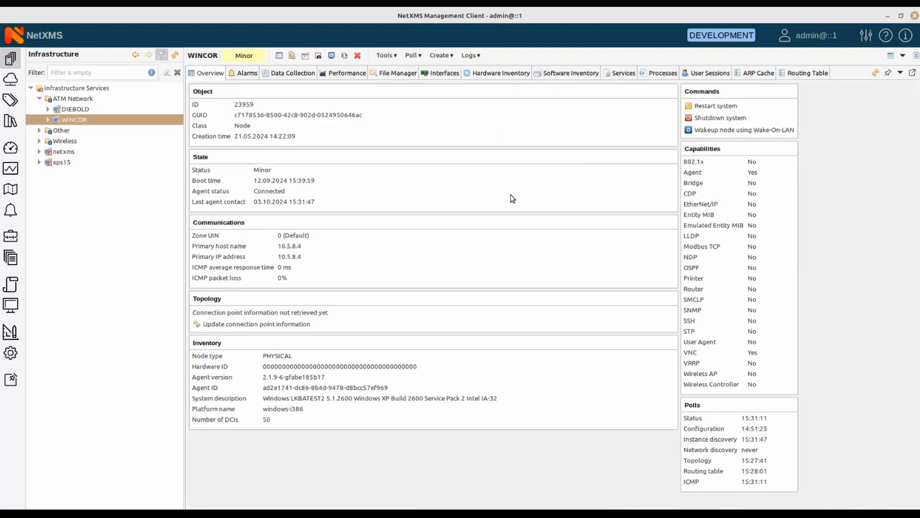
{"action": "left_click", "coordinate": [717, 356]}
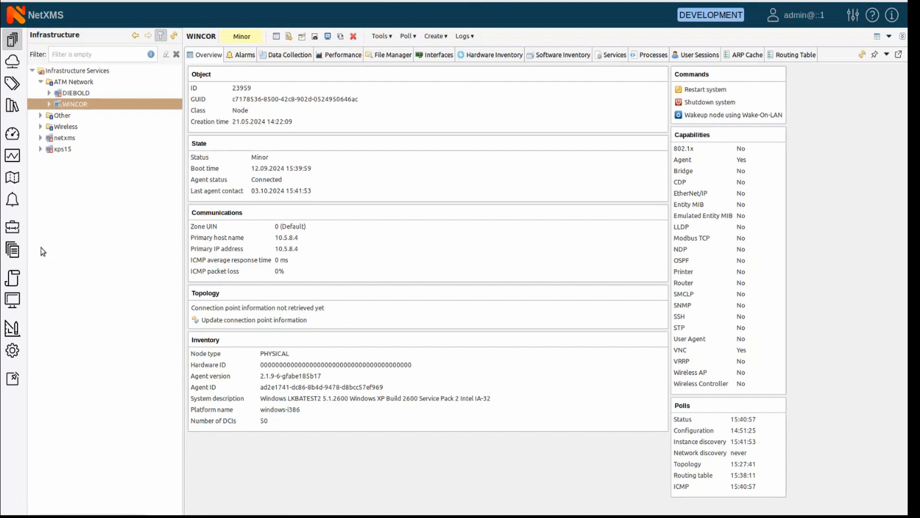
Step: Open the Packages configuration and narrow the configuration list to give the package table more room
{"action": "left_click", "coordinate": [12, 350]}
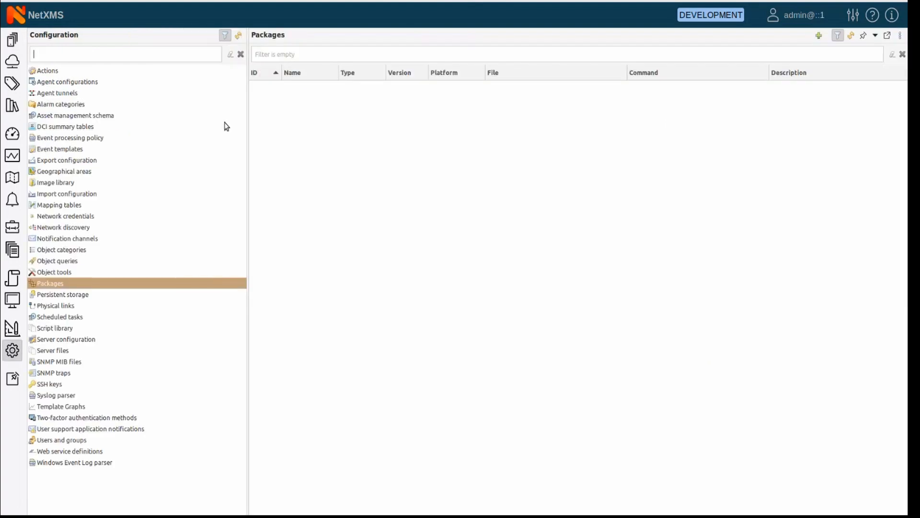
{"action": "left_click", "coordinate": [57, 272]}
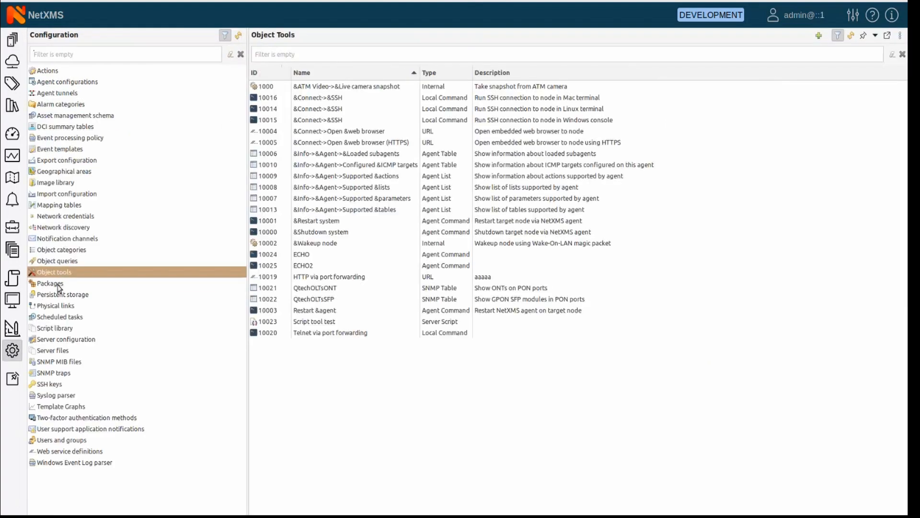
{"action": "left_click", "coordinate": [58, 283]}
{"action": "left_click_drag", "start_coordinate": [247, 98], "coordinate": [206, 97]}
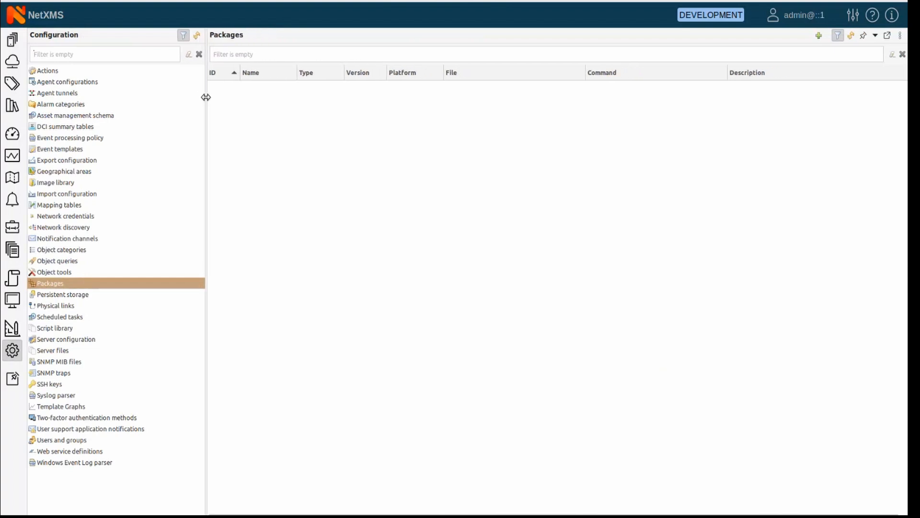
Step: Start uploading a package to the server from the home folder, with the file filter set to Debian Binary Package
{"action": "right_click", "coordinate": [283, 163]}
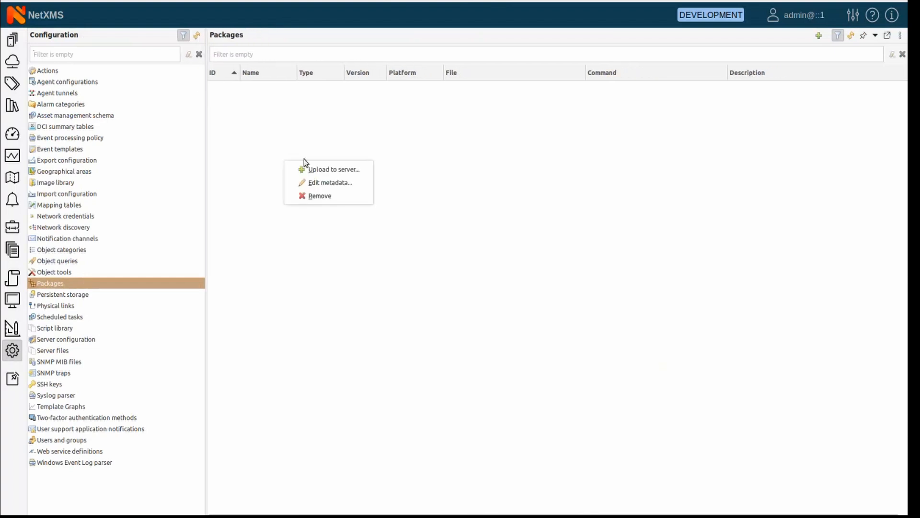
{"action": "left_click", "coordinate": [336, 170]}
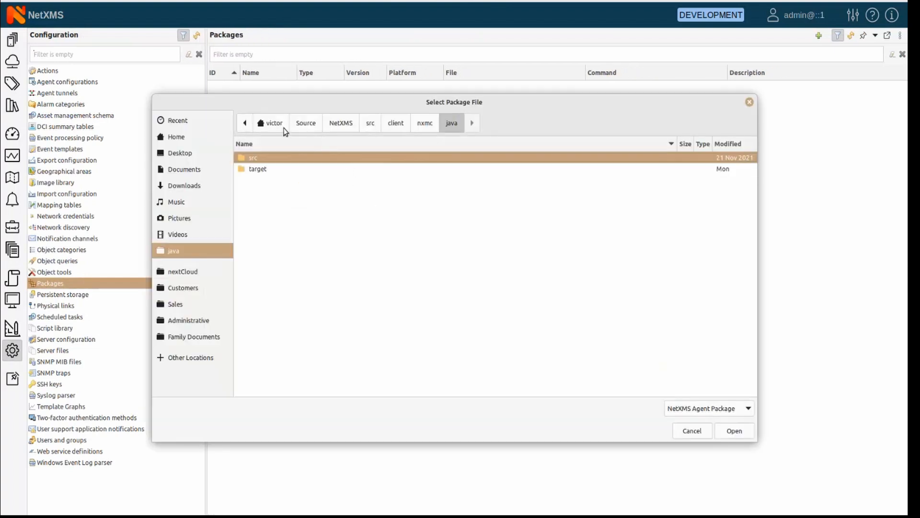
{"action": "left_click", "coordinate": [272, 124]}
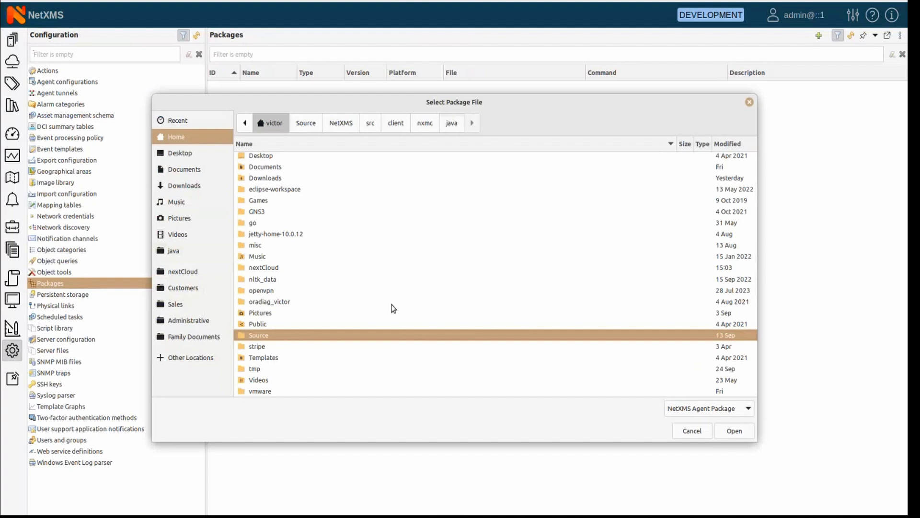
{"action": "left_click", "coordinate": [715, 411]}
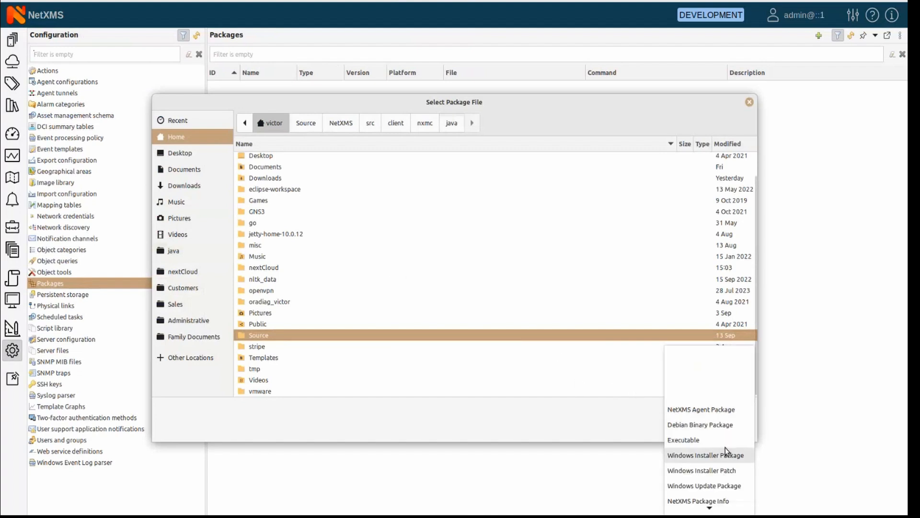
{"action": "scroll", "coordinate": [719, 461], "scroll_direction": "down", "scroll_amount": 2}
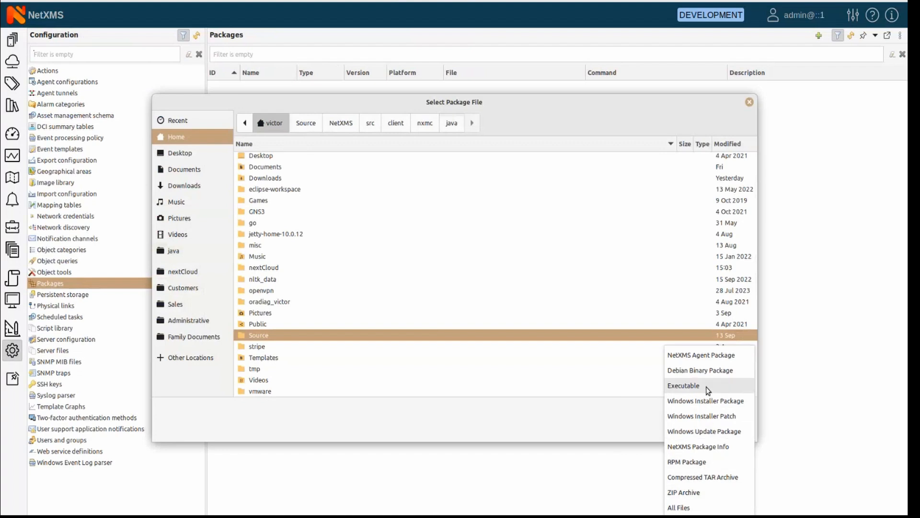
{"action": "left_click", "coordinate": [704, 370]}
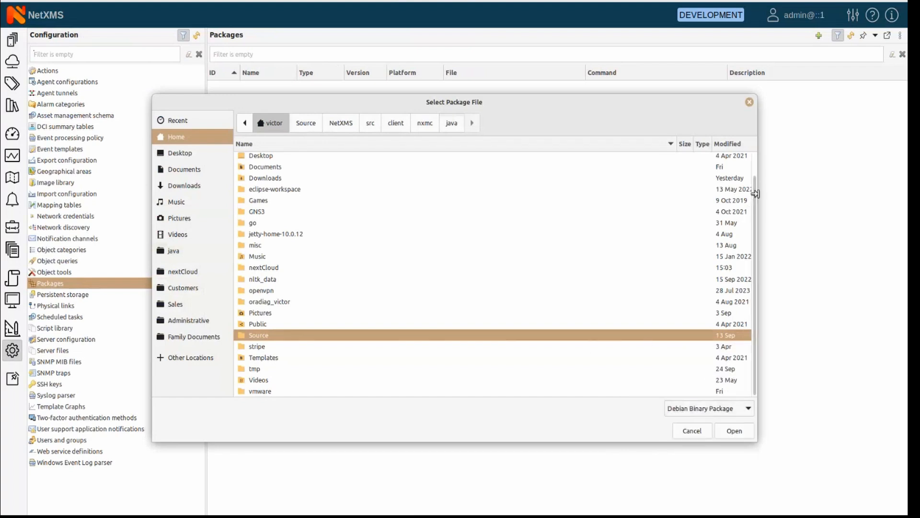
Step: Look through all file types in the home folder for a Debian package to upload, and close the file selection
{"action": "scroll", "coordinate": [662, 310], "scroll_direction": "up", "scroll_amount": 1}
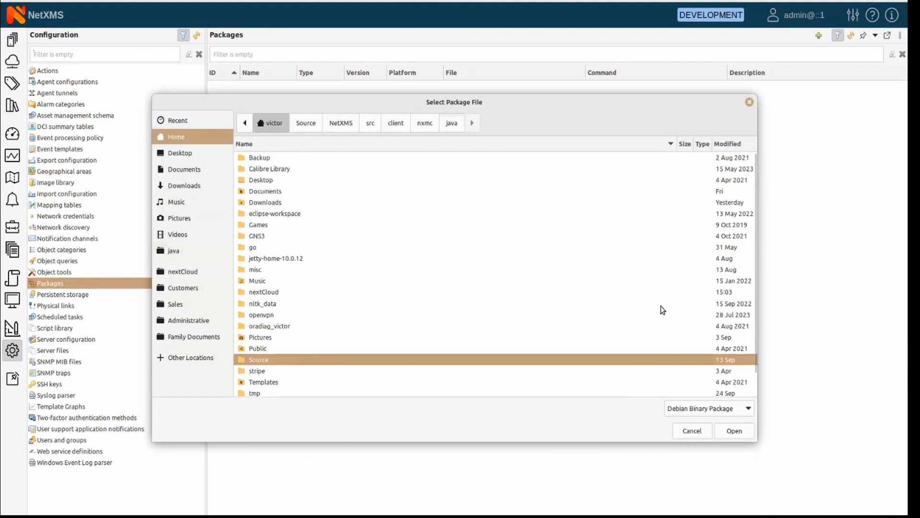
{"action": "scroll", "coordinate": [316, 196], "scroll_direction": "down", "scroll_amount": 1}
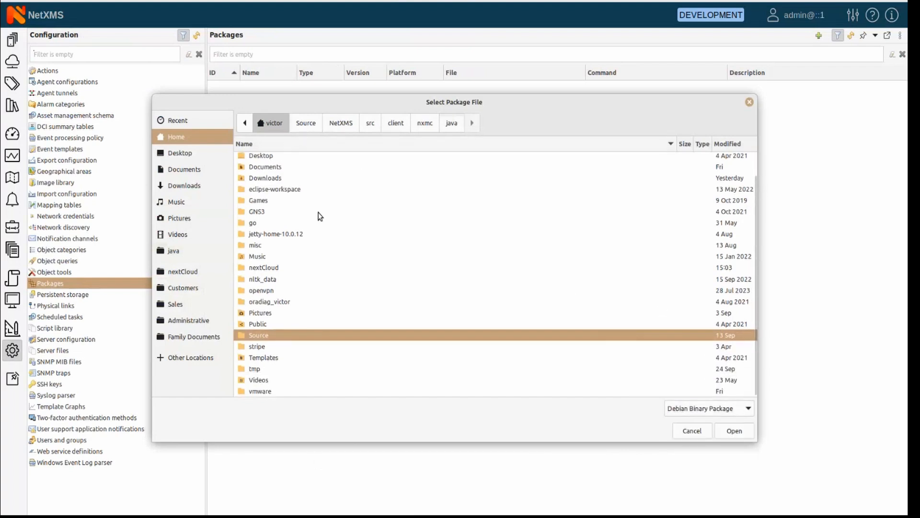
{"action": "left_click_drag", "start_coordinate": [756, 441], "coordinate": [797, 479]}
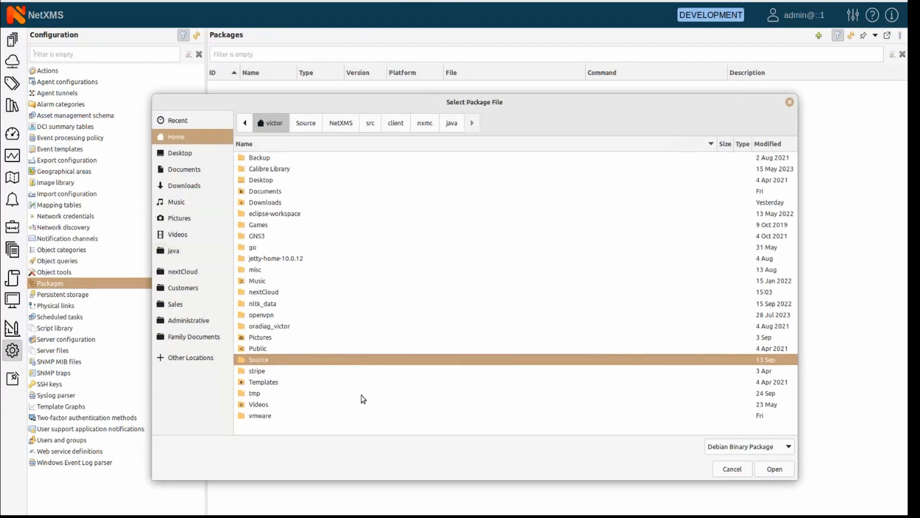
{"action": "left_click", "coordinate": [748, 448]}
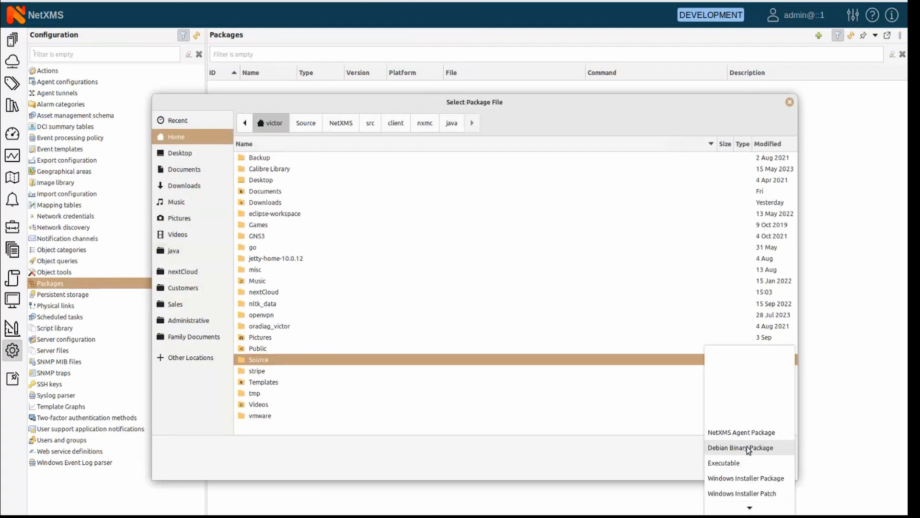
{"action": "left_click", "coordinate": [746, 507]}
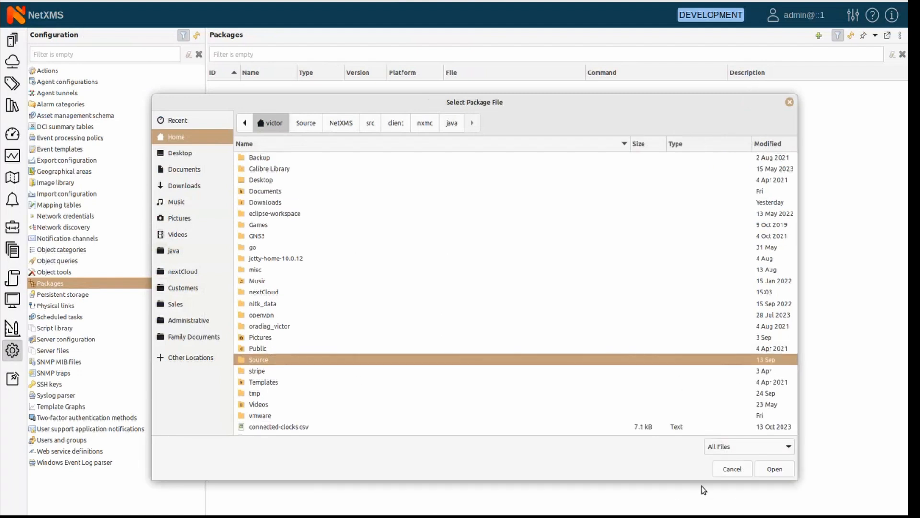
{"action": "scroll", "coordinate": [490, 371], "scroll_direction": "down", "scroll_amount": 10}
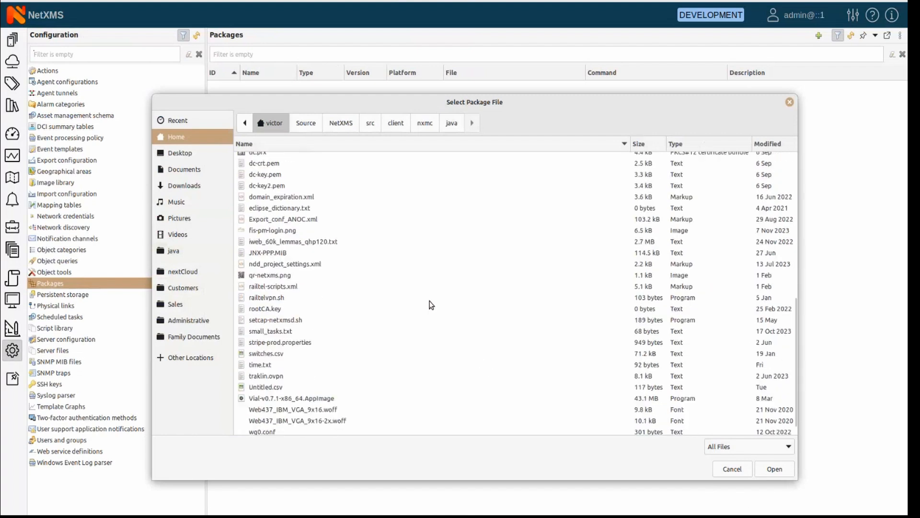
{"action": "scroll", "coordinate": [432, 304], "scroll_direction": "down", "scroll_amount": 1}
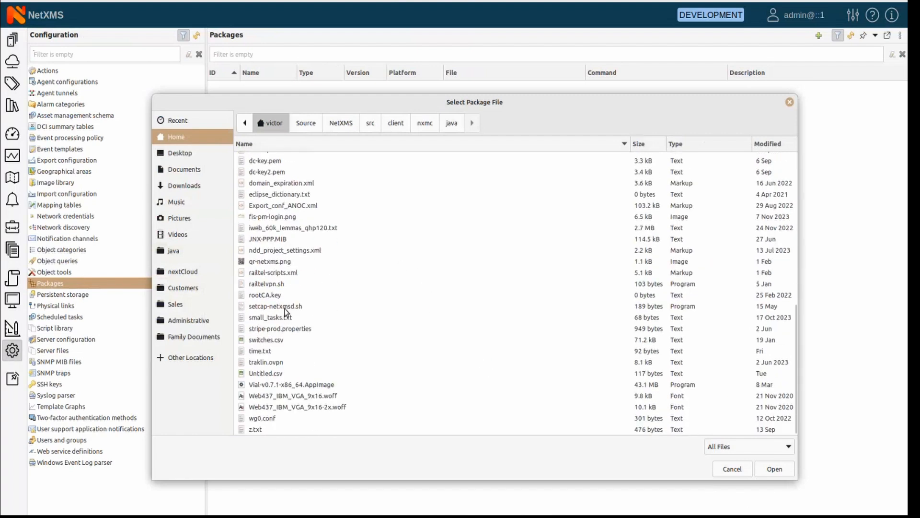
{"action": "scroll", "coordinate": [295, 228], "scroll_direction": "up", "scroll_amount": 3}
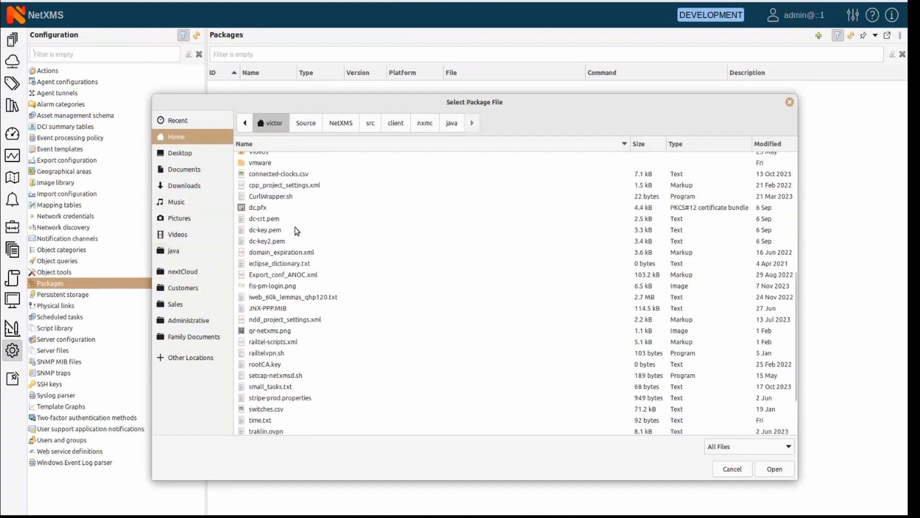
{"action": "scroll", "coordinate": [294, 227], "scroll_direction": "down", "scroll_amount": 2}
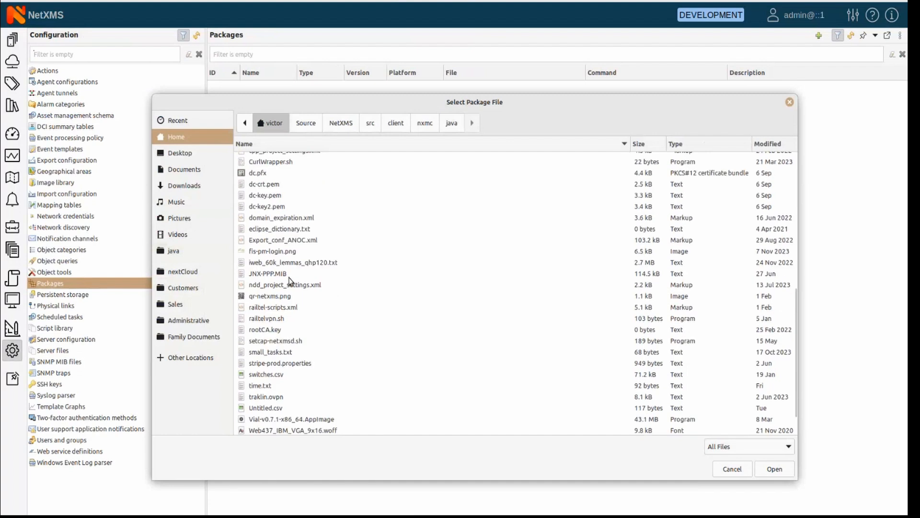
{"action": "scroll", "coordinate": [290, 276], "scroll_direction": "down", "scroll_amount": 2}
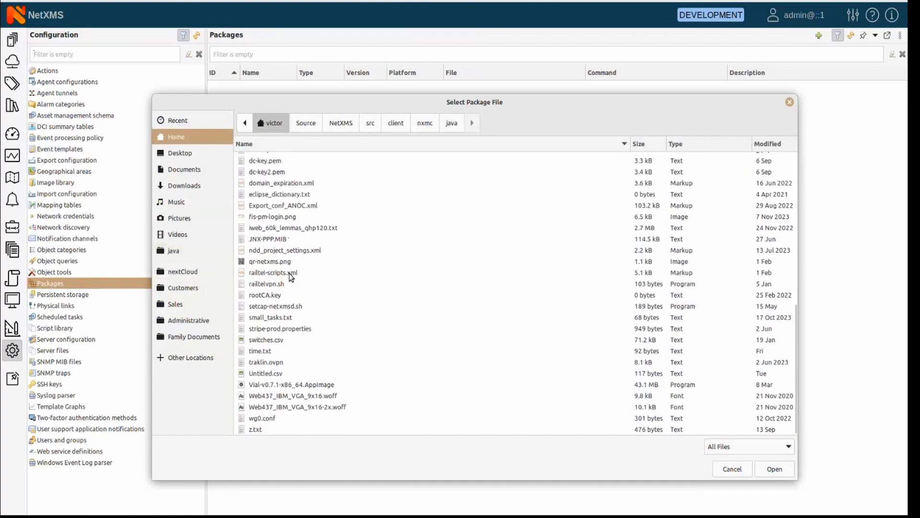
{"action": "scroll", "coordinate": [303, 283], "scroll_direction": "up", "scroll_amount": 6}
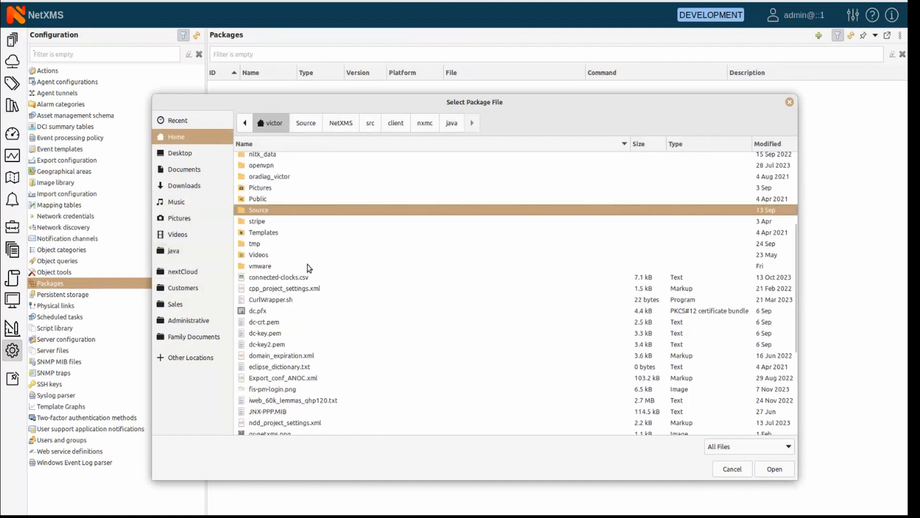
{"action": "scroll", "coordinate": [307, 266], "scroll_direction": "up", "scroll_amount": 7}
{"action": "key", "text": "Escape"}
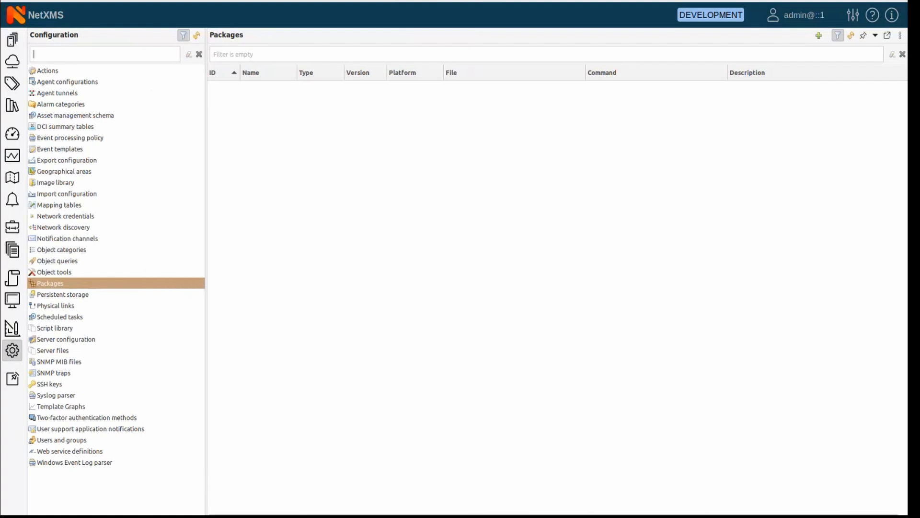
{"action": "key", "text": "ctrl+alt+t"}
{"action": "key", "text": "ctrl+r"}
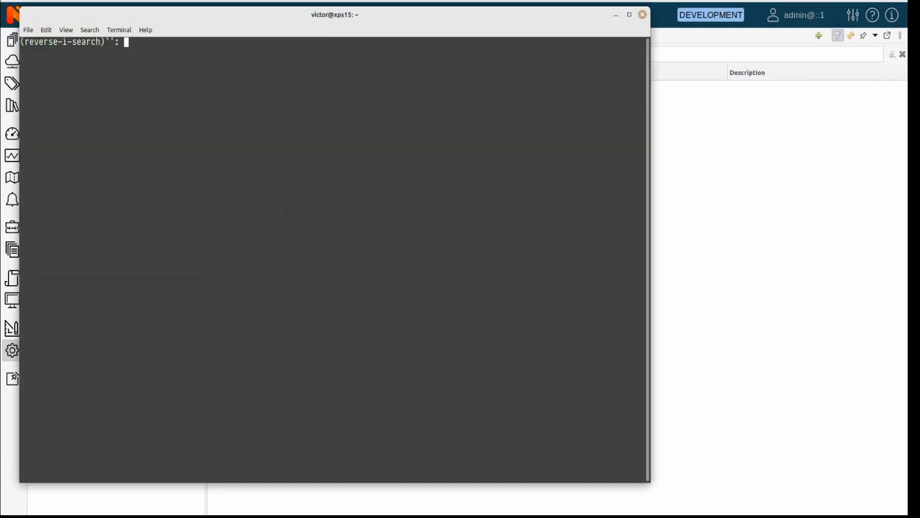
{"action": "type", "text": "wge"}
{"action": "key", "text": "Return"}
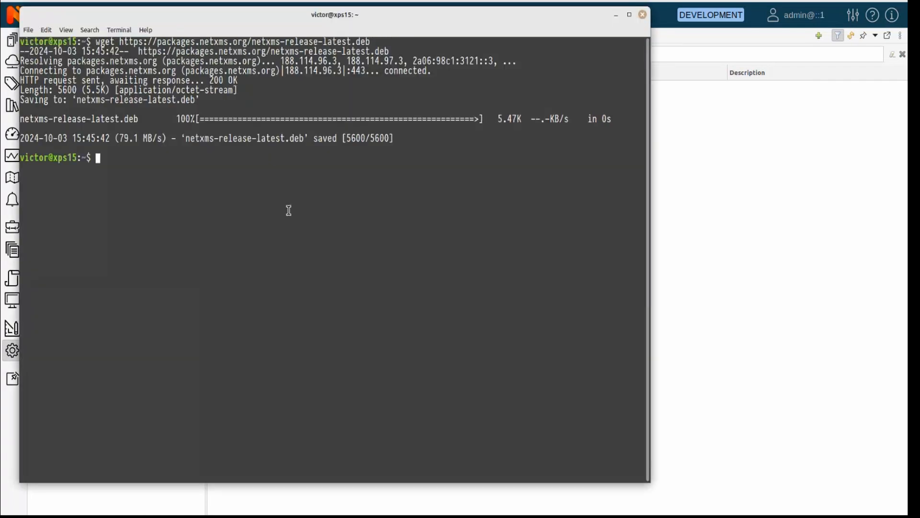
{"action": "left_click_drag", "start_coordinate": [186, 139], "coordinate": [305, 139]}
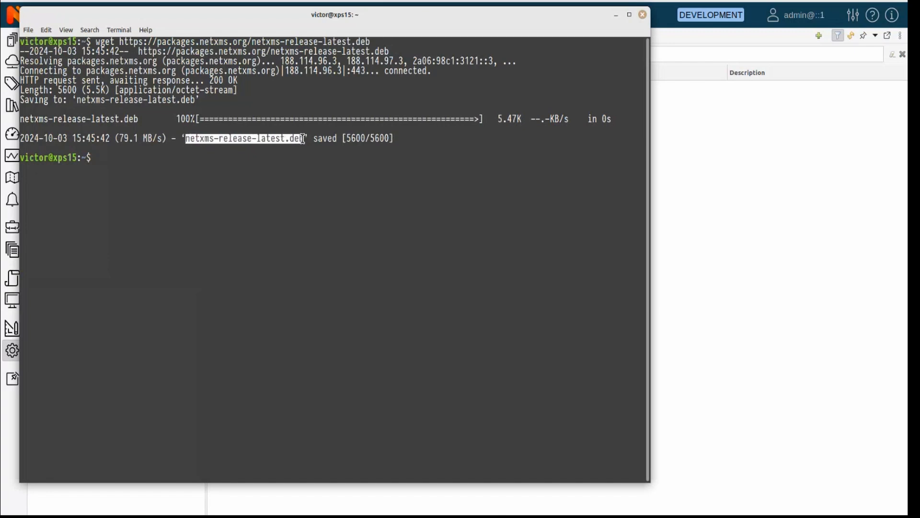
{"action": "left_click", "coordinate": [165, 219]}
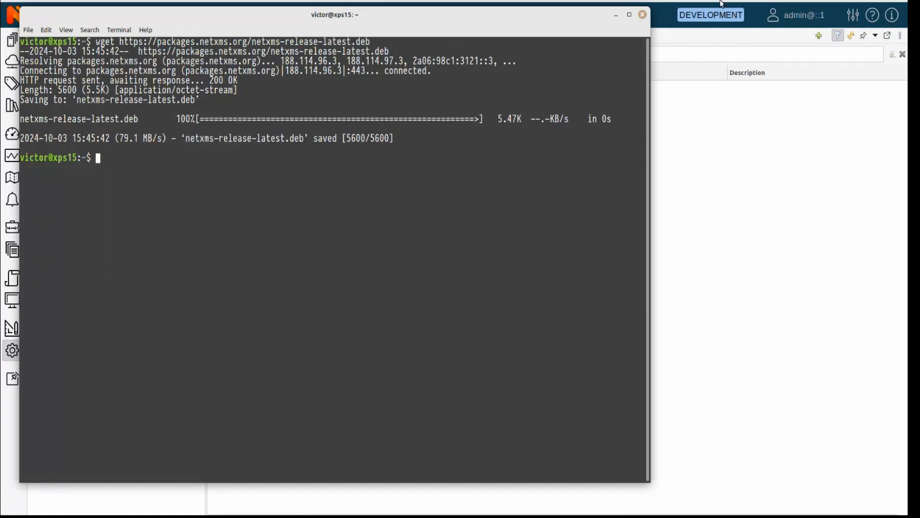
Step: Return to NetXMS and choose netxms-release-latest.deb from the home folder for upload to the server, using the Debian Binary Package filter
{"action": "left_click", "coordinate": [573, 155]}
{"action": "right_click", "coordinate": [370, 211]}
{"action": "left_click", "coordinate": [405, 221]}
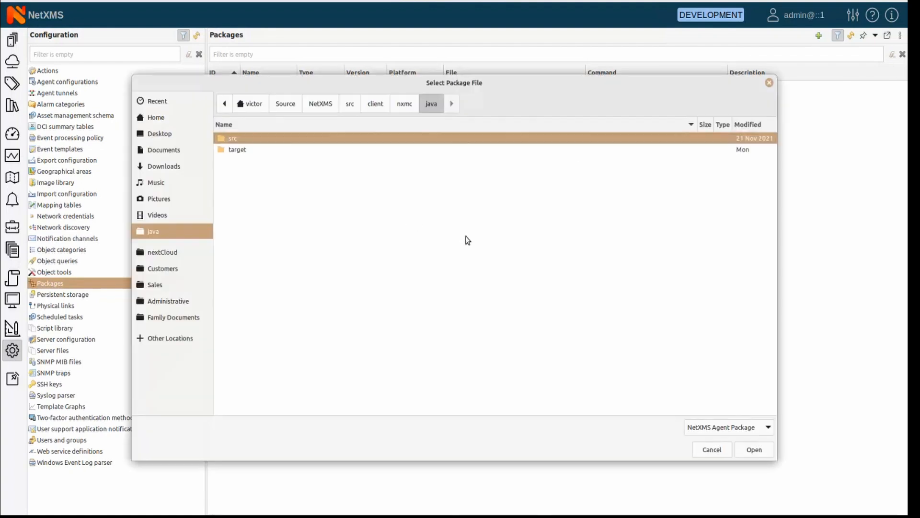
{"action": "left_click", "coordinate": [254, 104]}
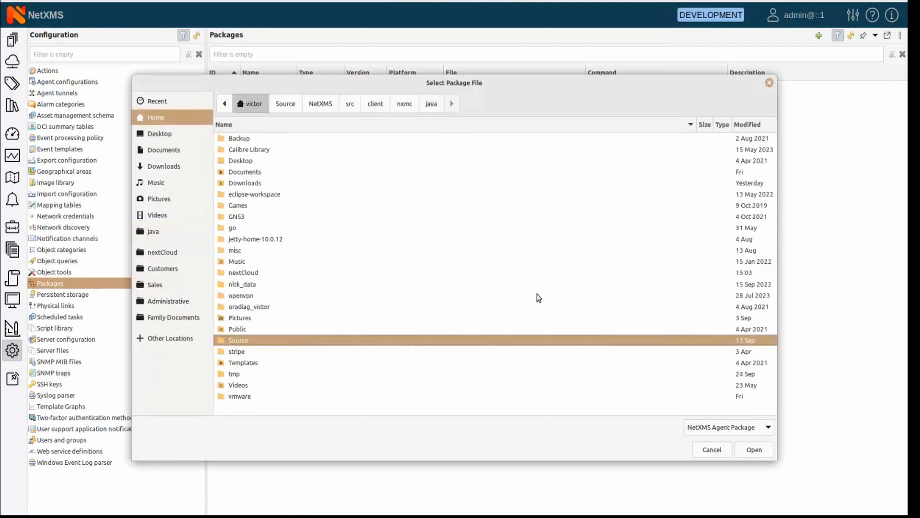
{"action": "left_click", "coordinate": [712, 432]}
{"action": "left_click", "coordinate": [714, 442]}
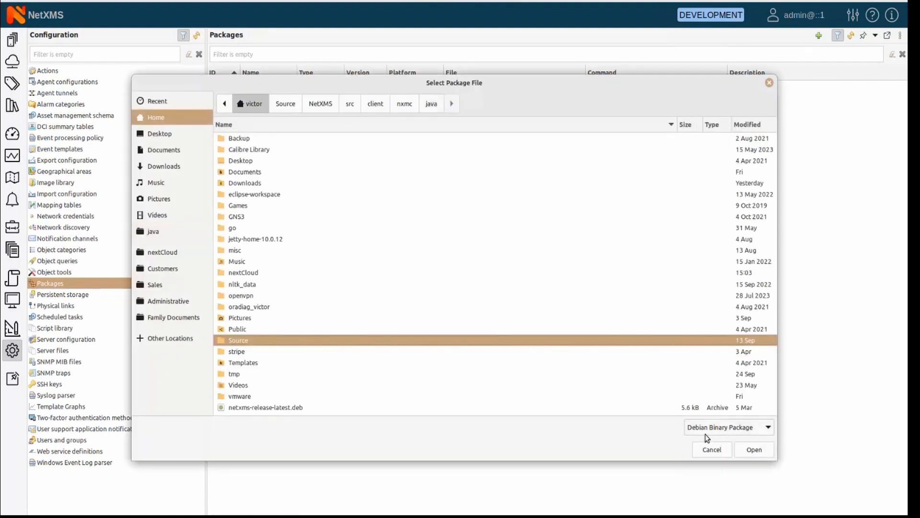
{"action": "left_click", "coordinate": [298, 408]}
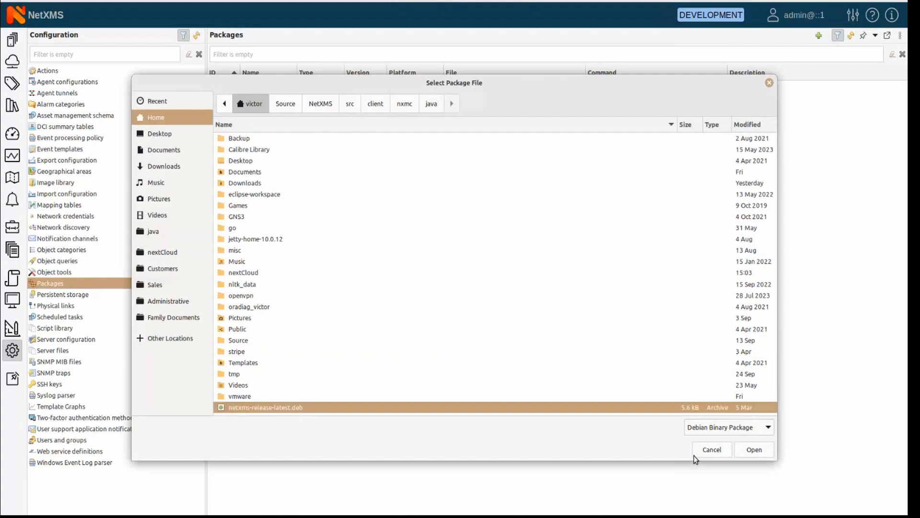
{"action": "left_click", "coordinate": [764, 453]}
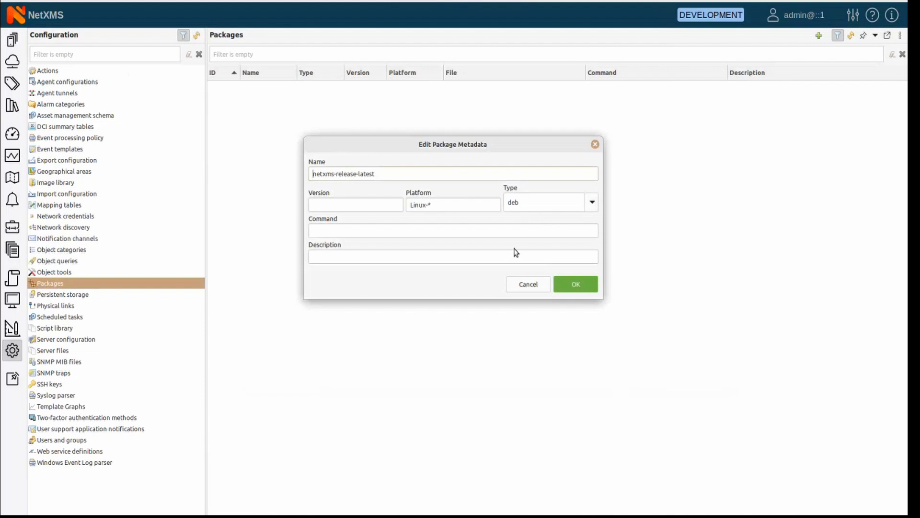
Step: Set the package's version to 1.12 and description to "NetXMS repository information", keep type deb, and complete the upload
{"action": "left_click", "coordinate": [592, 203]}
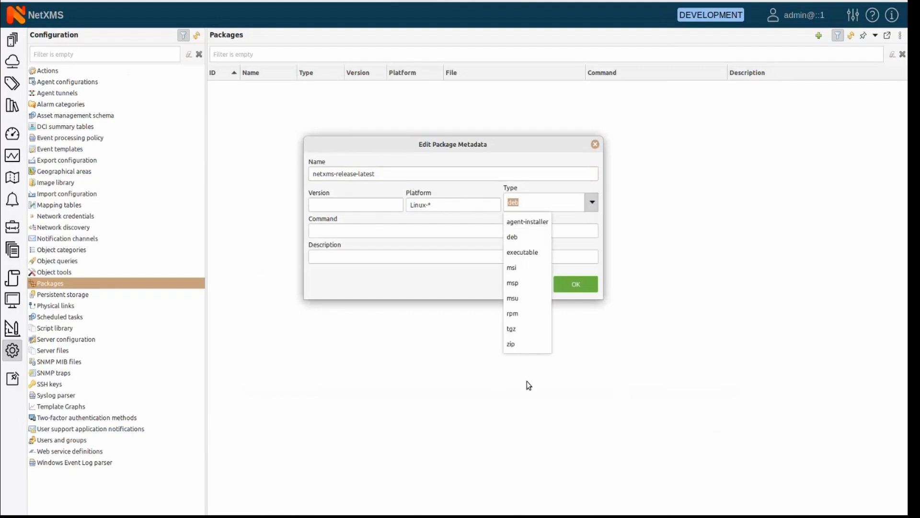
{"action": "left_click", "coordinate": [380, 208]}
{"action": "left_click", "coordinate": [372, 204]}
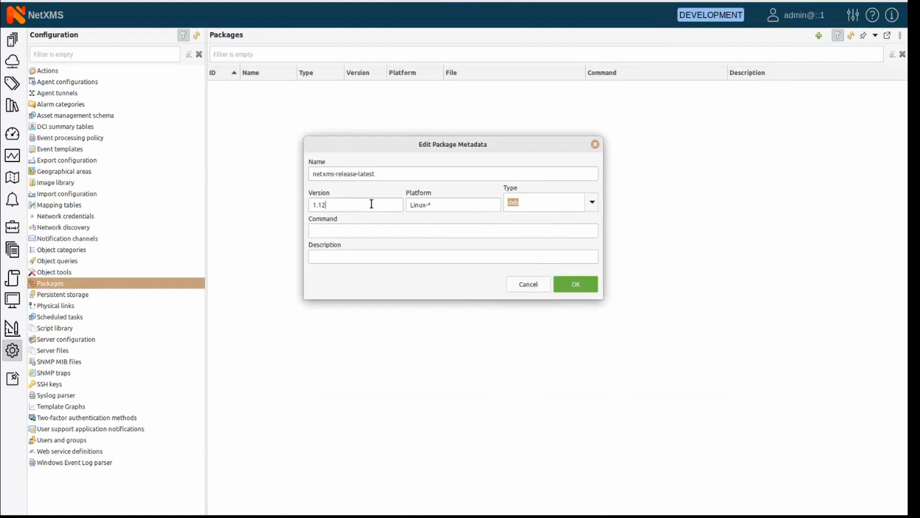
{"action": "left_click", "coordinate": [337, 230]}
{"action": "left_click", "coordinate": [362, 258]}
{"action": "type", "text": "NetXMS repository informa"}
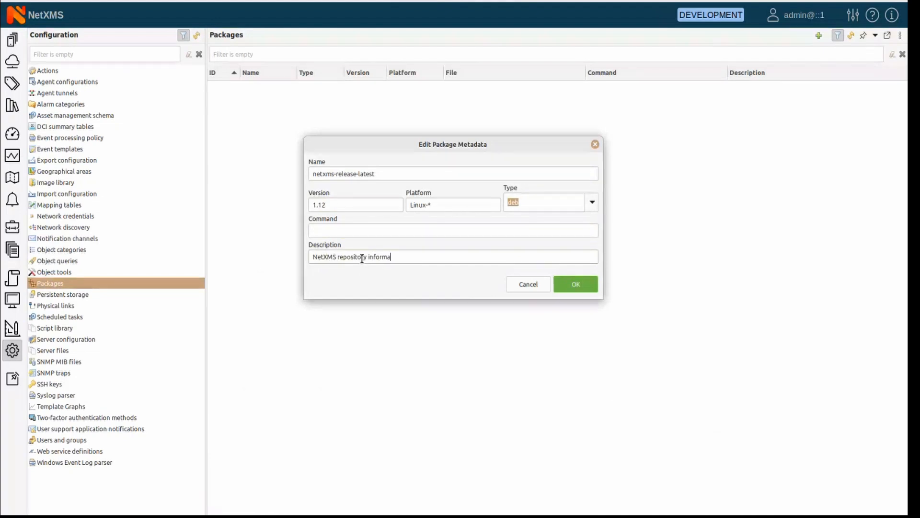
{"action": "type", "text": "tion"}
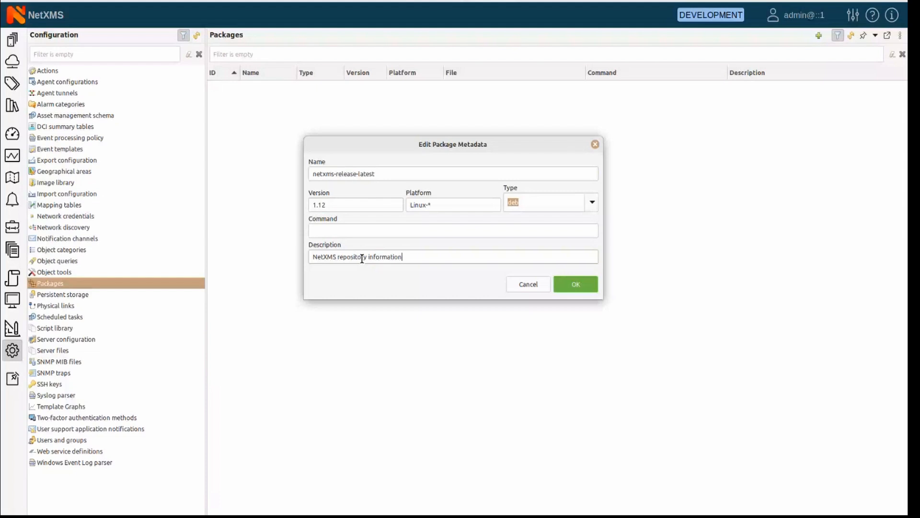
{"action": "left_click", "coordinate": [575, 285]}
Step: Edit the metadata of the uploaded netxms-release-latest package and set its description to "NetXMS repository info"
{"action": "double_click", "coordinate": [460, 87]}
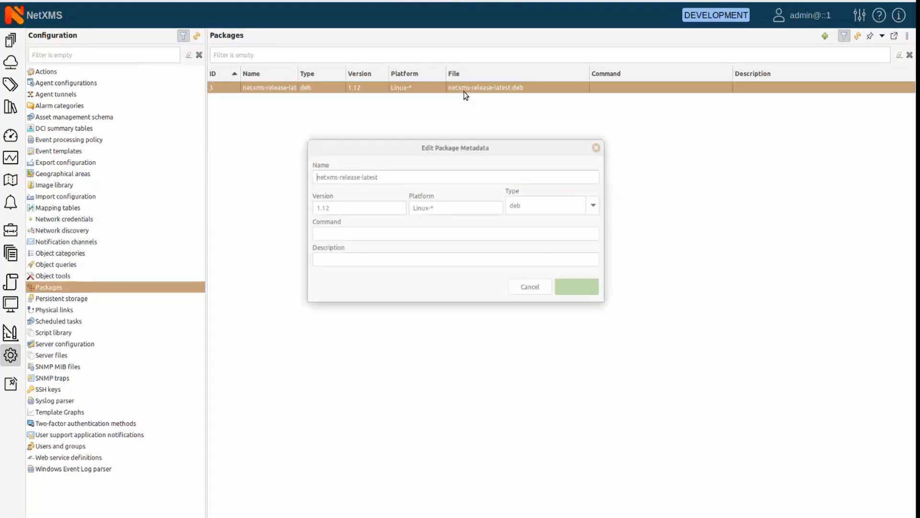
{"action": "left_click", "coordinate": [375, 262]}
{"action": "type", "text": "NetXMS repo"}
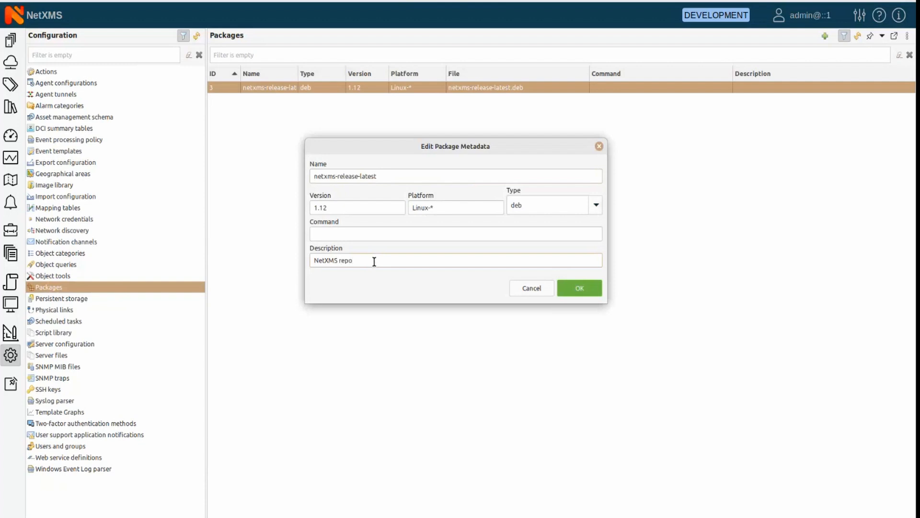
{"action": "type", "text": "sitory "}
{"action": "type", "text": "info"}
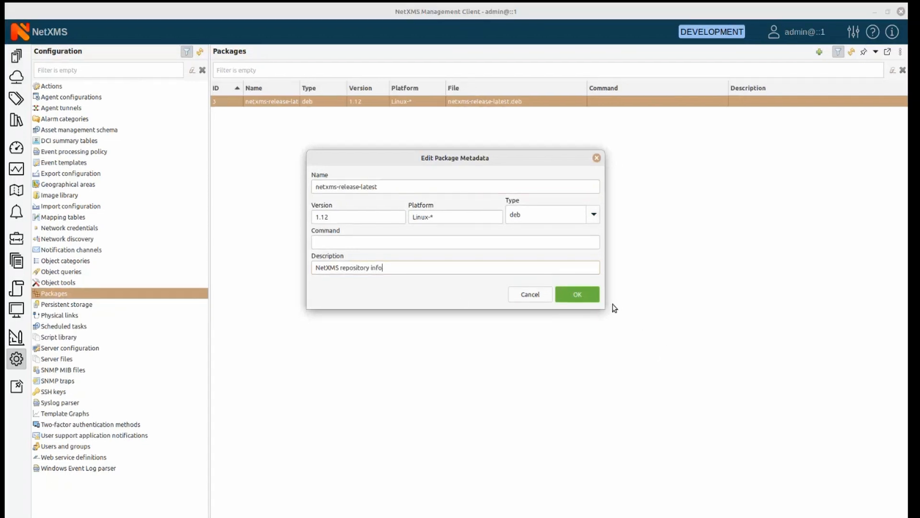
{"action": "left_click", "coordinate": [587, 293]}
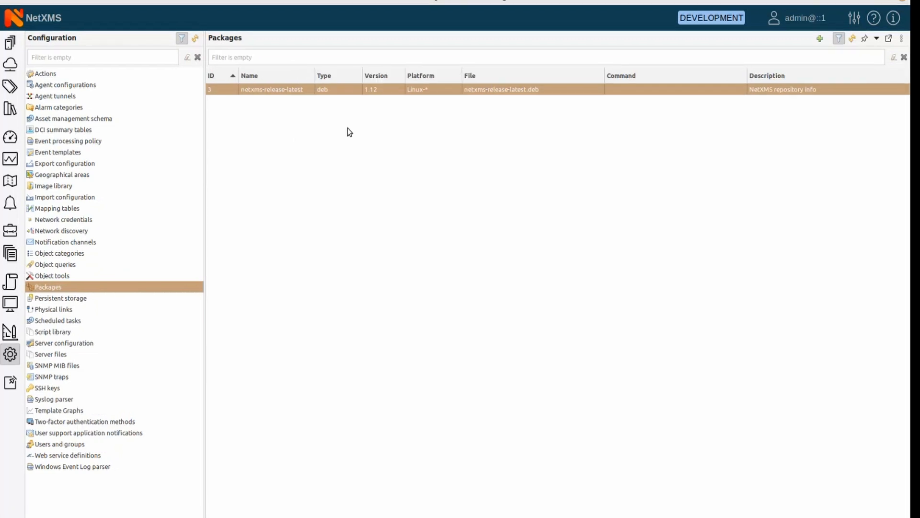
Step: Open the demo-netxms node in the Other group of the infrastructure tree and check its platform name
{"action": "left_click", "coordinate": [11, 47]}
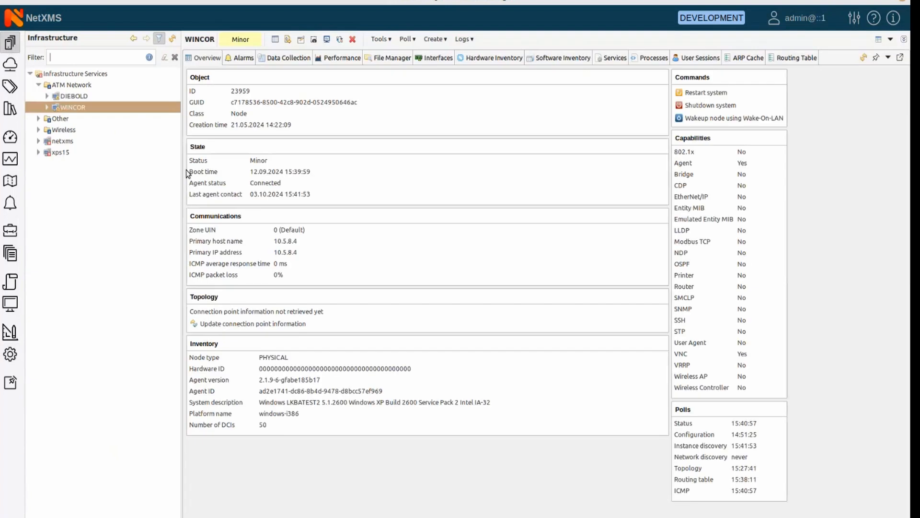
{"action": "left_click", "coordinate": [39, 119]}
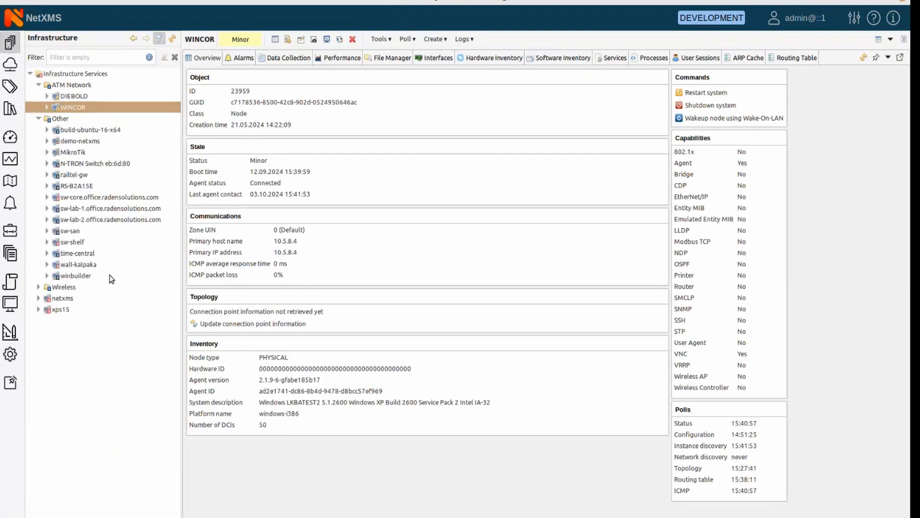
{"action": "left_click", "coordinate": [80, 141]}
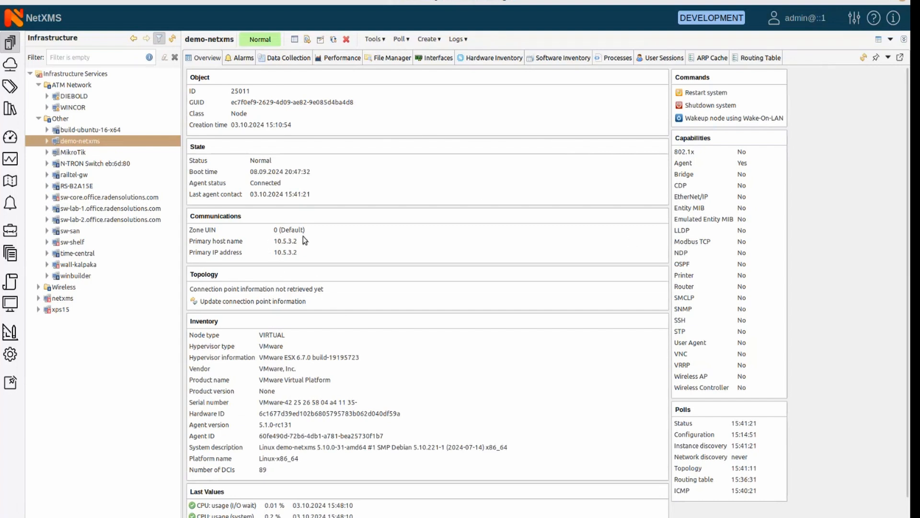
{"action": "left_click", "coordinate": [303, 460]}
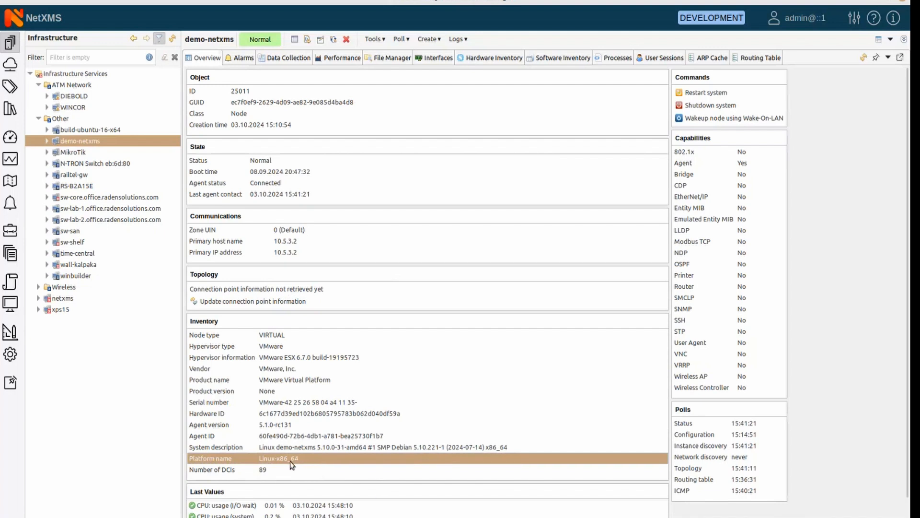
Step: Switch to the root terminal on demo-netxms and list installed NetXMS packages with "dpkg --list | grep netxms"
{"action": "left_click", "coordinate": [674, 517]}
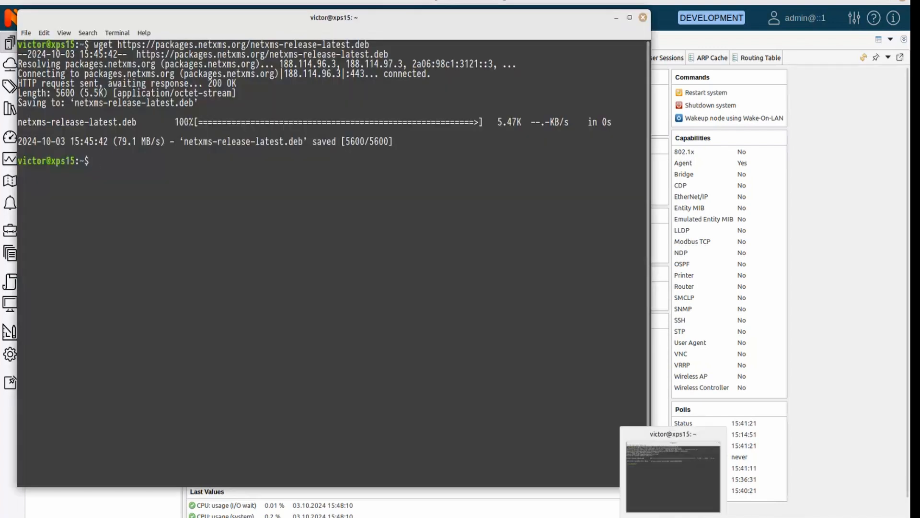
{"action": "left_click", "coordinate": [674, 517]}
{"action": "mouse_move", "coordinate": [483, 517]}
{"action": "left_click", "coordinate": [483, 479]}
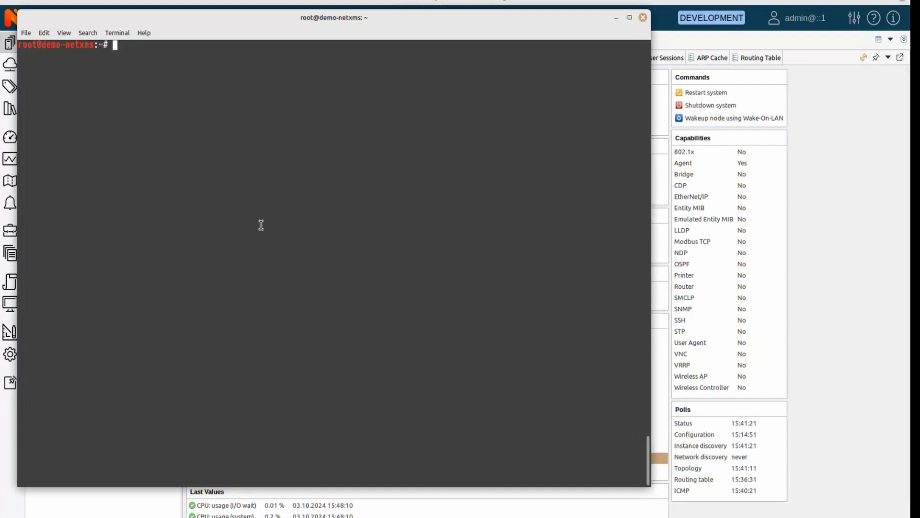
{"action": "type", "text": "dpkg --list | grep netxms"}
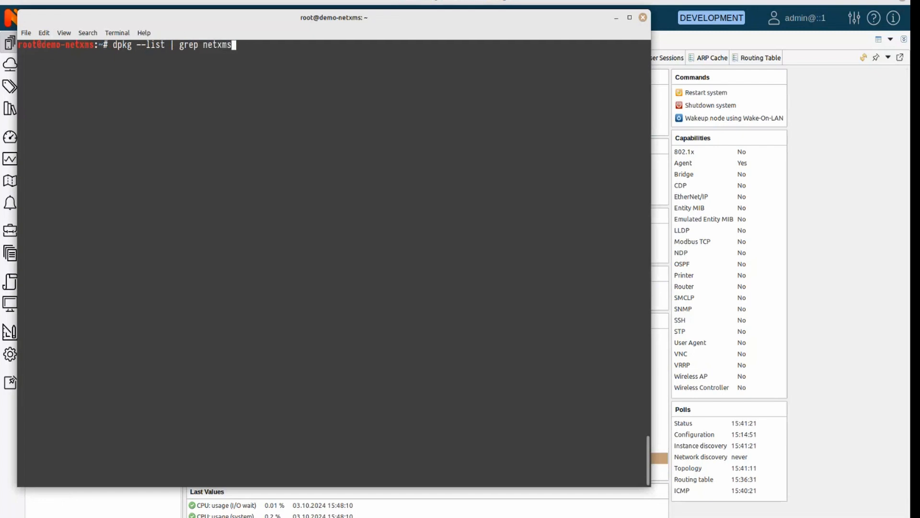
{"action": "key", "text": "Return"}
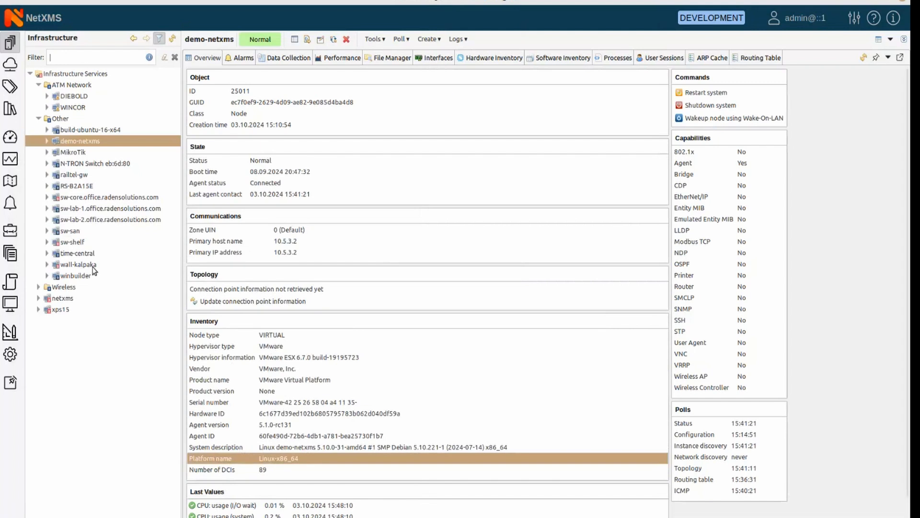
Step: Return to NetXMS and deploy the netxms-release-latest package to the demo-netxms node
{"action": "right_click", "coordinate": [92, 143]}
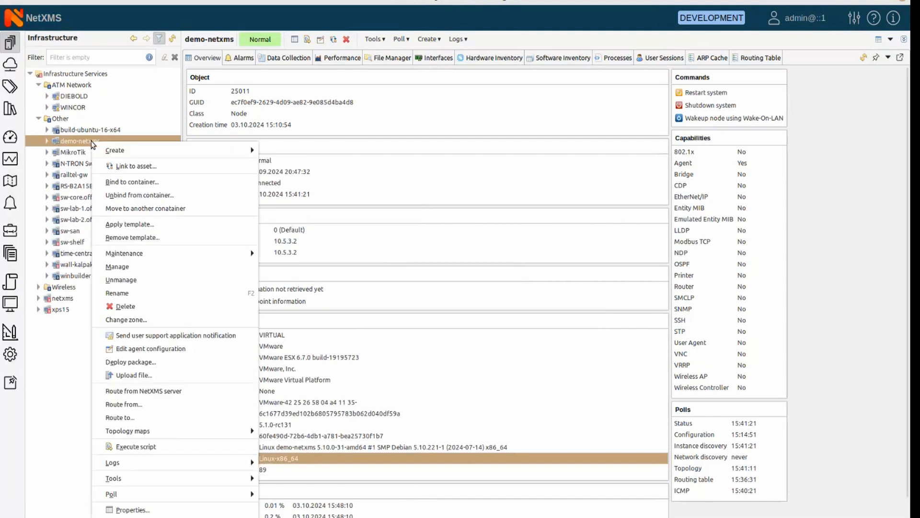
{"action": "left_click", "coordinate": [155, 366]}
{"action": "left_click", "coordinate": [100, 69]}
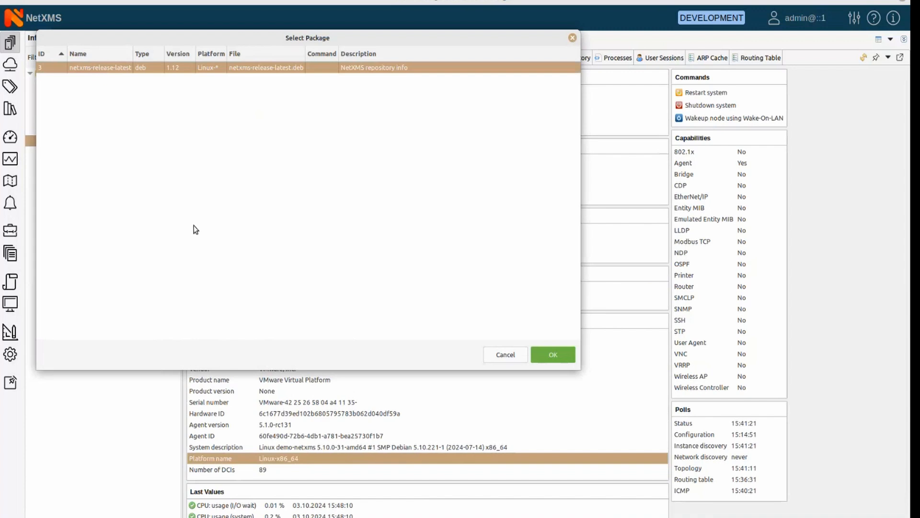
{"action": "left_click", "coordinate": [554, 352]}
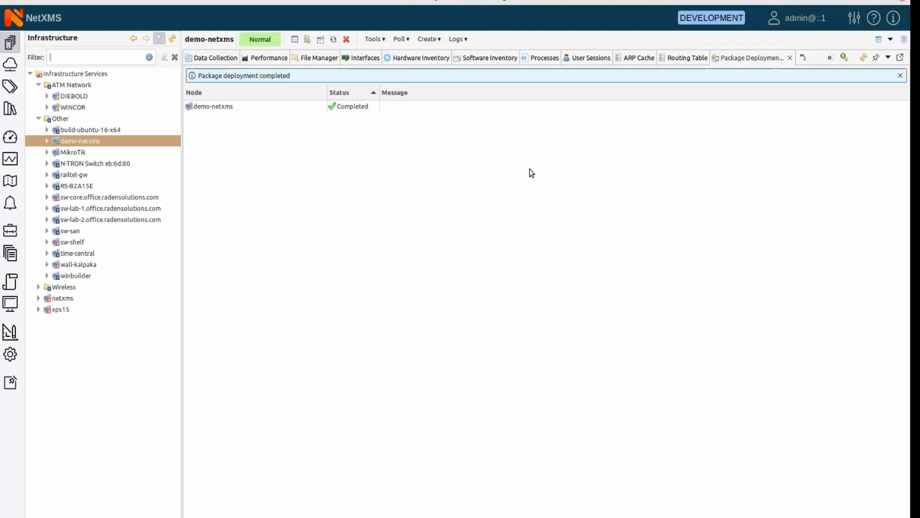
Step: Switch to the demo-netxms terminal and rerun "dpkg --list | grep netxms" to check for the netxms-release package
{"action": "key", "text": "alt+Tab"}
{"action": "key", "text": "Up"}
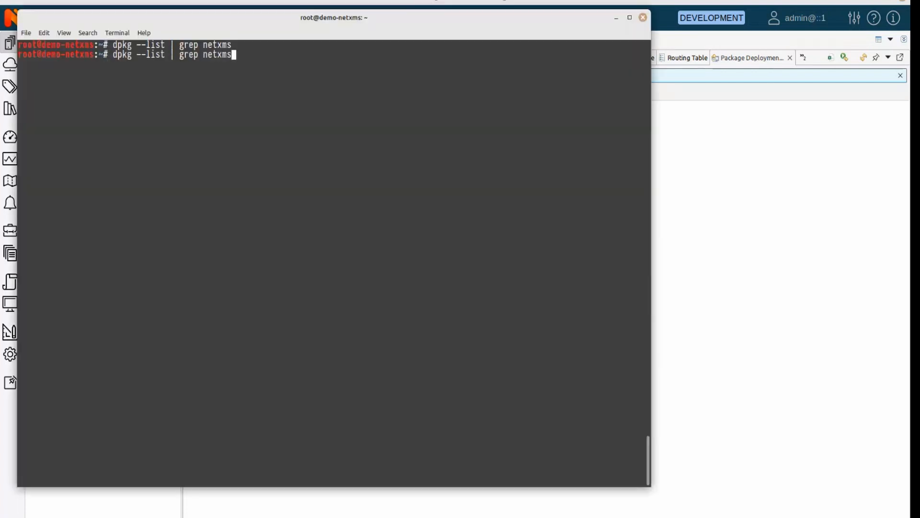
{"action": "key", "text": "Return"}
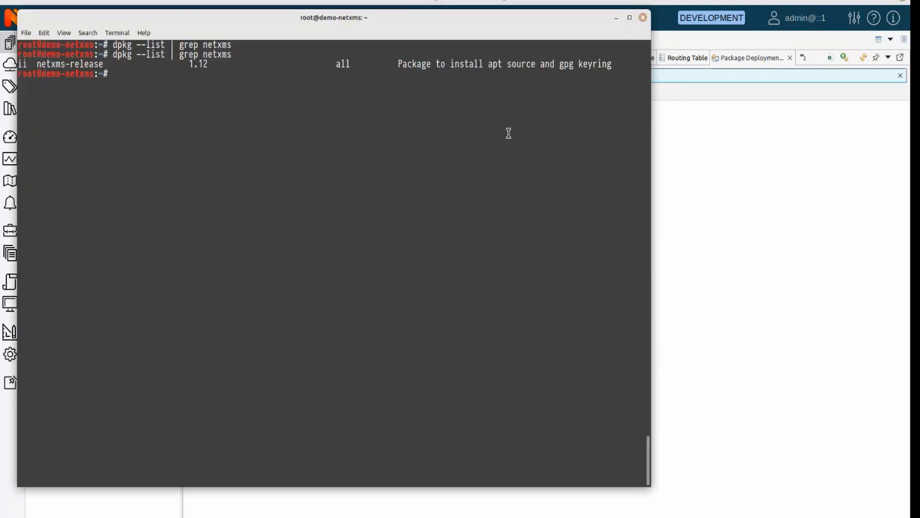
{"action": "double_click", "coordinate": [54, 63]}
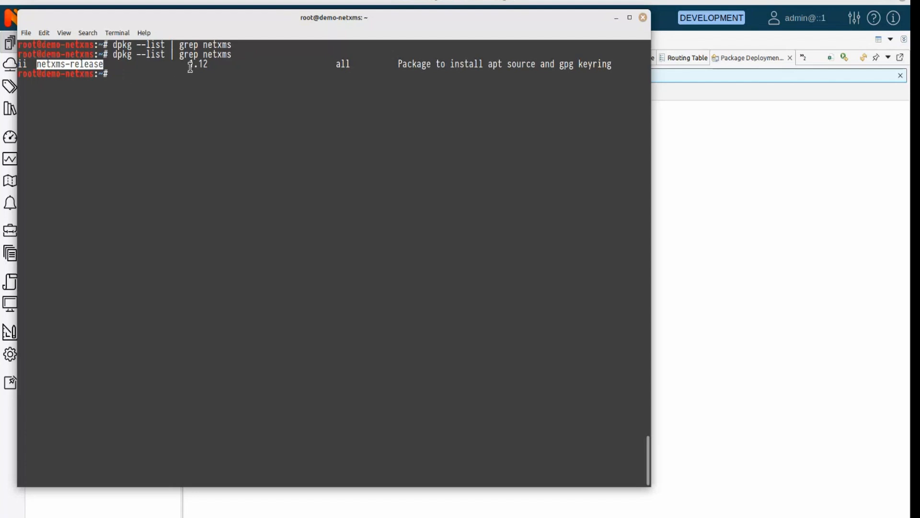
{"action": "left_click", "coordinate": [403, 139]}
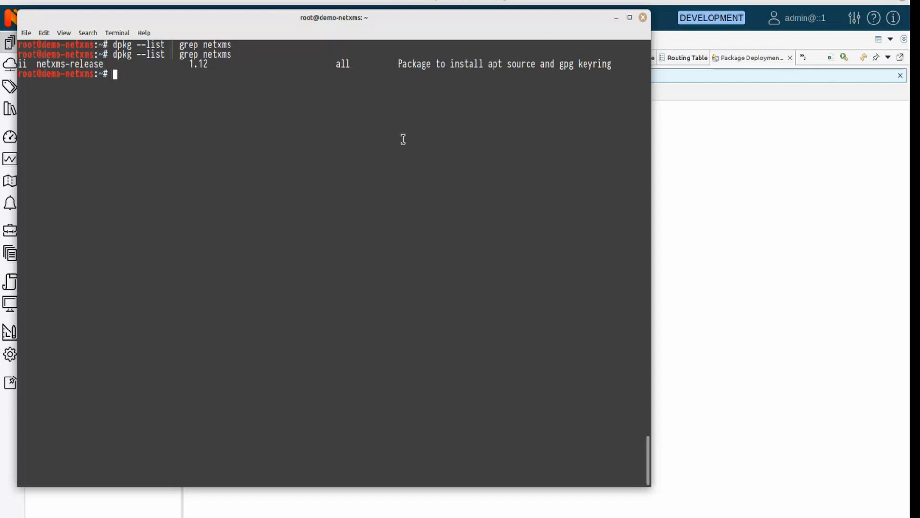
Step: Return to NetXMS, deploy netxms-release-latest to the whole Other group, and check the deployment message for build-ubuntu-16-x64
{"action": "key", "text": "alt+Tab"}
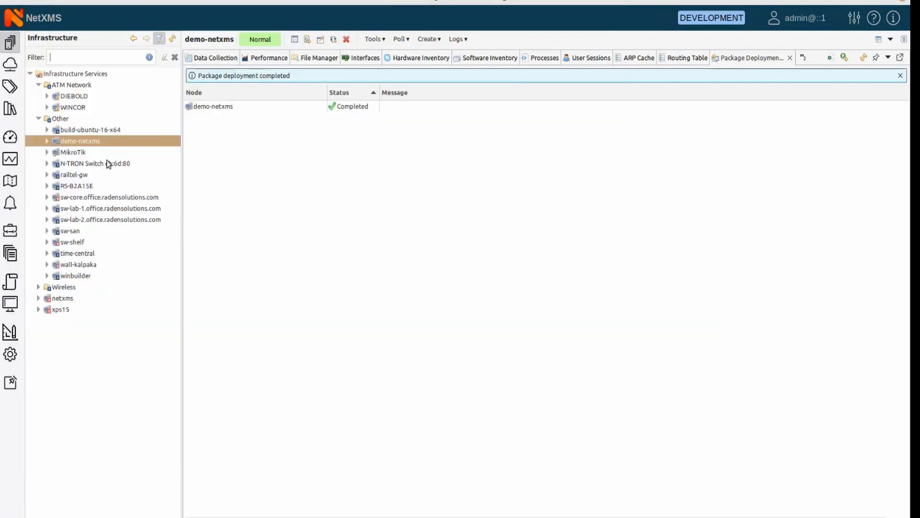
{"action": "left_click", "coordinate": [64, 120]}
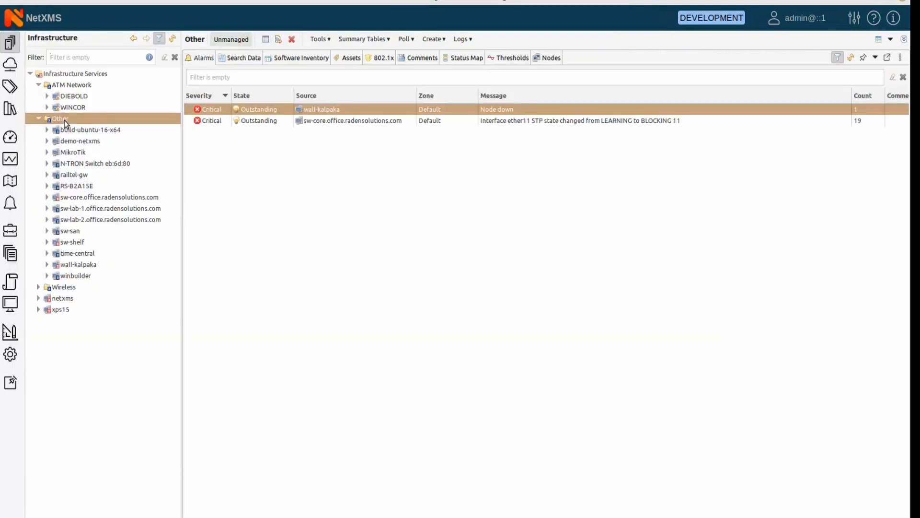
{"action": "right_click", "coordinate": [64, 120]}
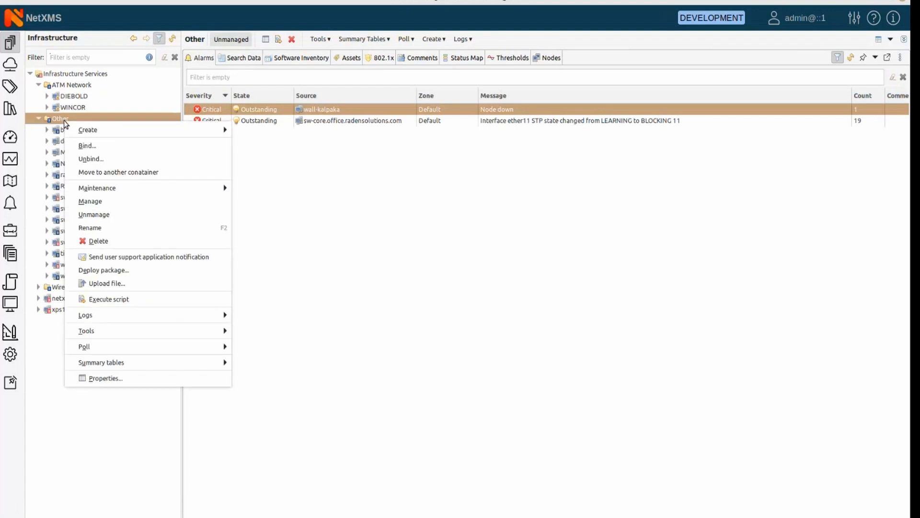
{"action": "left_click", "coordinate": [127, 270]}
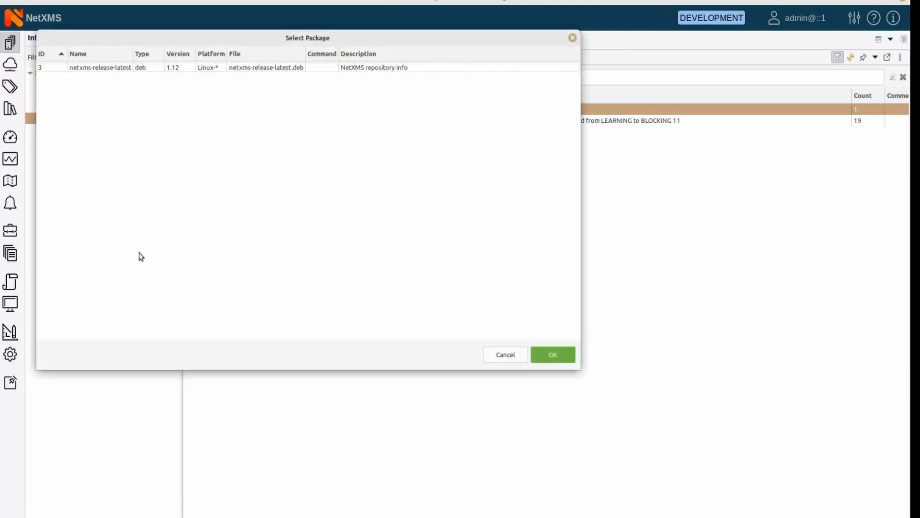
{"action": "left_click", "coordinate": [88, 70]}
{"action": "left_click", "coordinate": [553, 355]}
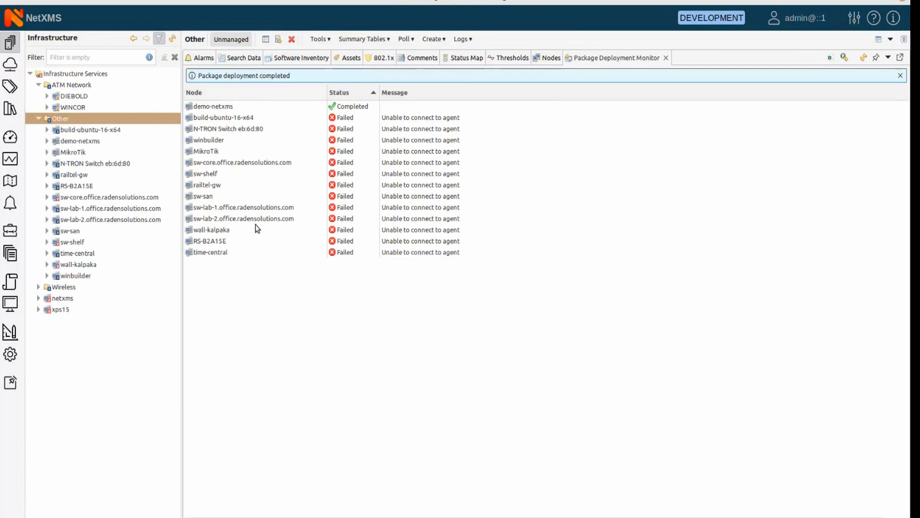
{"action": "left_click", "coordinate": [235, 118]}
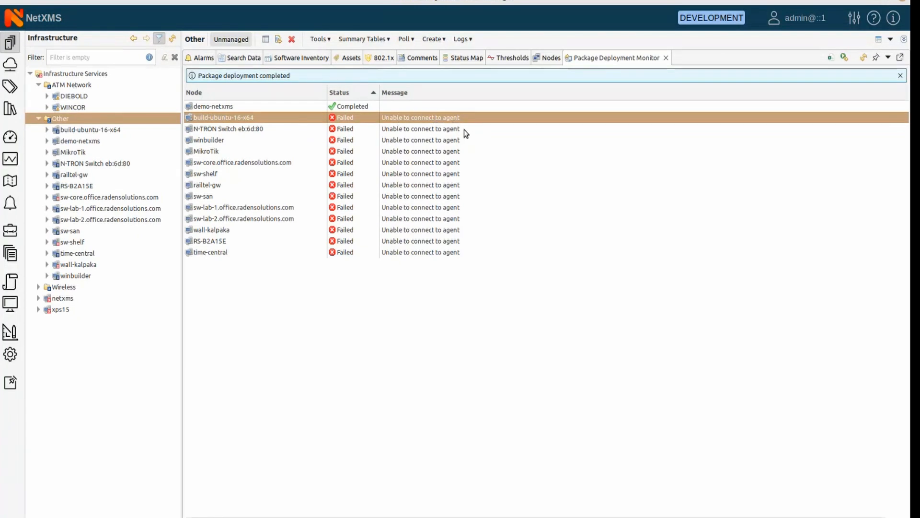
Step: Try to deploy netxms-release-latest to the ATM Network group and check the deployment message for WINCOR
{"action": "left_click", "coordinate": [74, 85]}
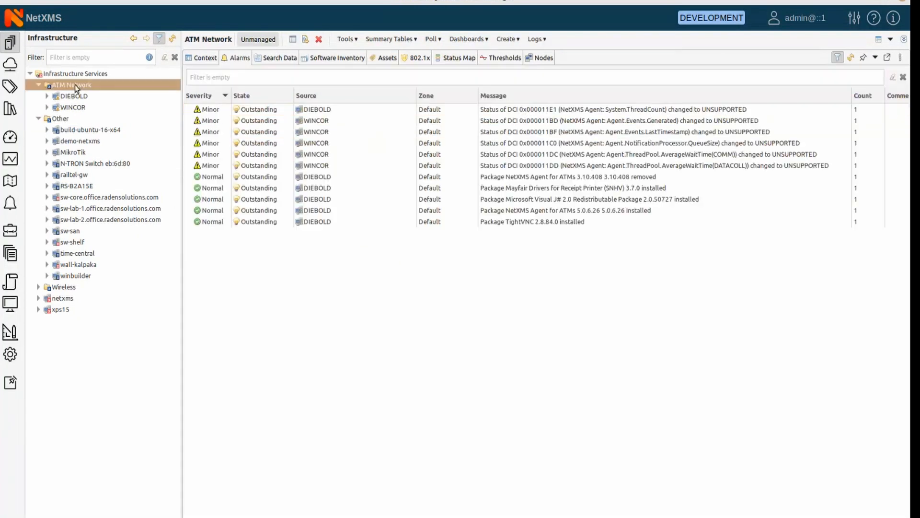
{"action": "right_click", "coordinate": [74, 85]}
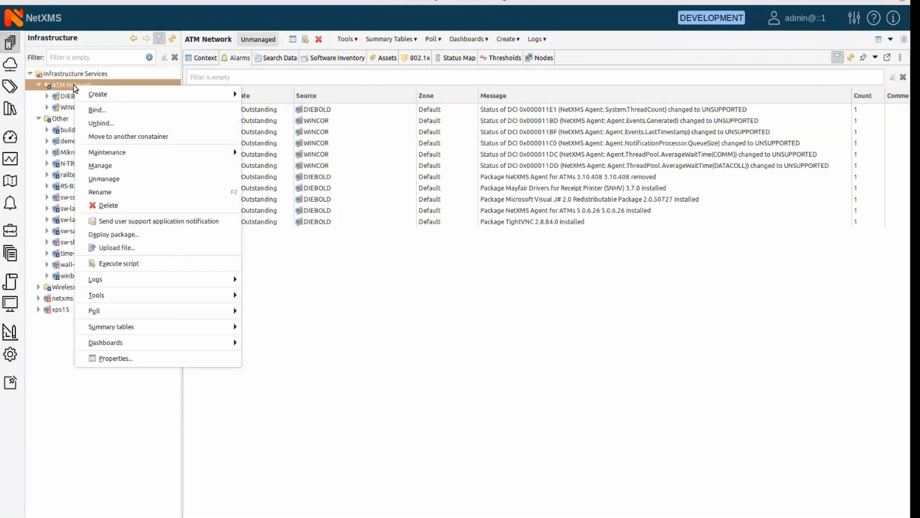
{"action": "left_click", "coordinate": [146, 237]}
{"action": "left_click", "coordinate": [150, 71]}
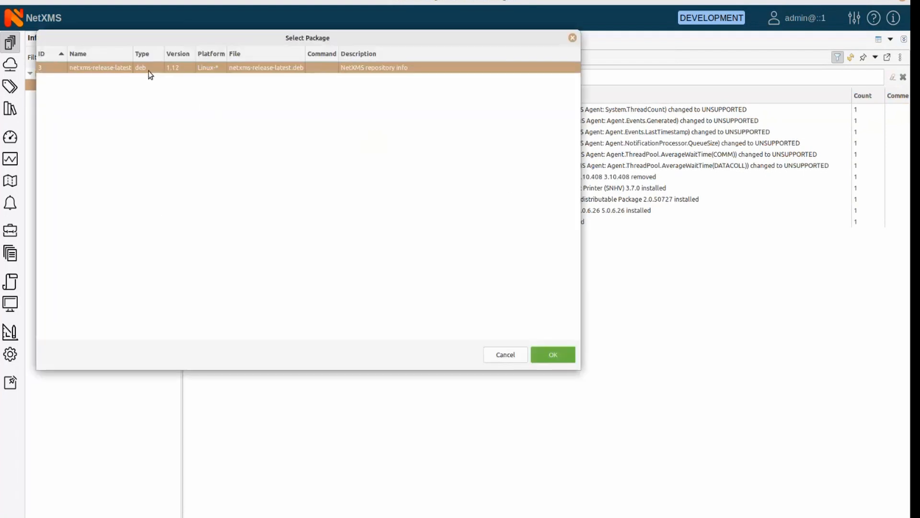
{"action": "left_click", "coordinate": [553, 354]}
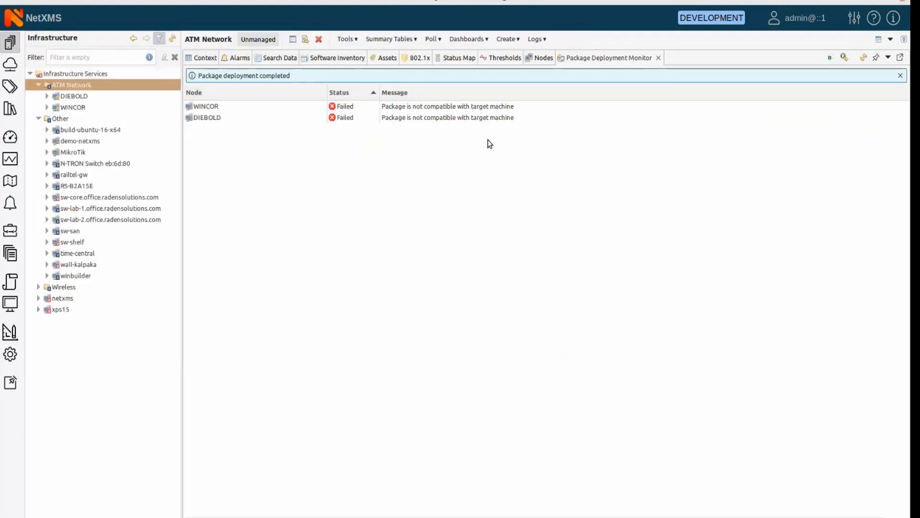
{"action": "left_click", "coordinate": [446, 109]}
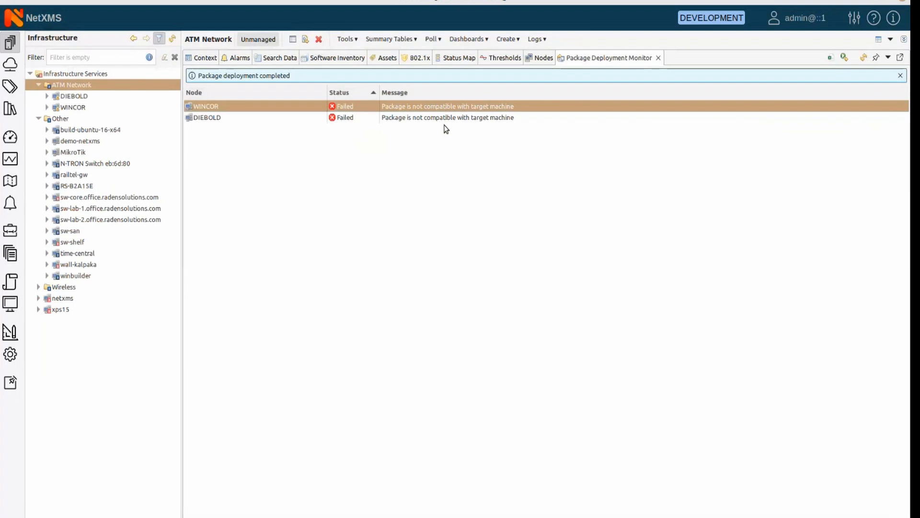
Step: Edit the netxms-release-latest package's metadata in the configuration and set its platform to Linux-x86_64
{"action": "left_click", "coordinate": [11, 353]}
{"action": "double_click", "coordinate": [300, 90]}
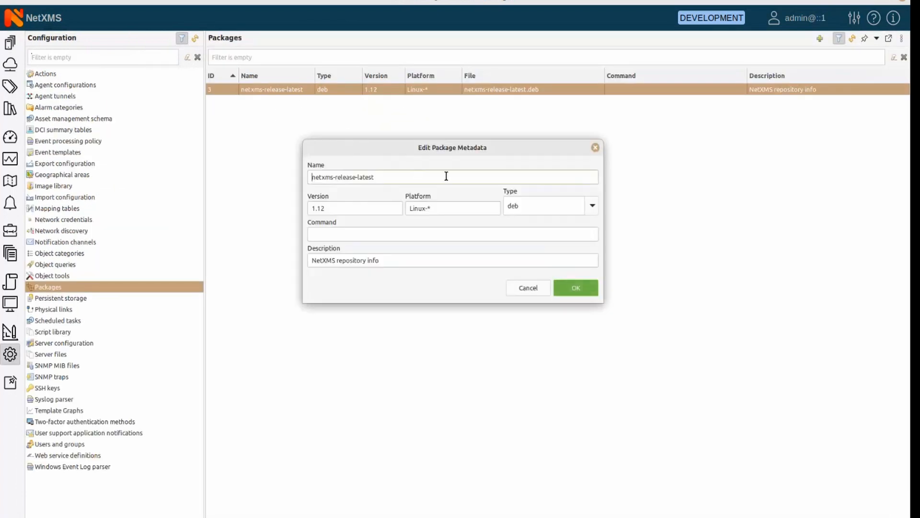
{"action": "left_click_drag", "start_coordinate": [448, 211], "coordinate": [367, 202]}
{"action": "left_click", "coordinate": [434, 210]}
{"action": "key", "text": "Return"}
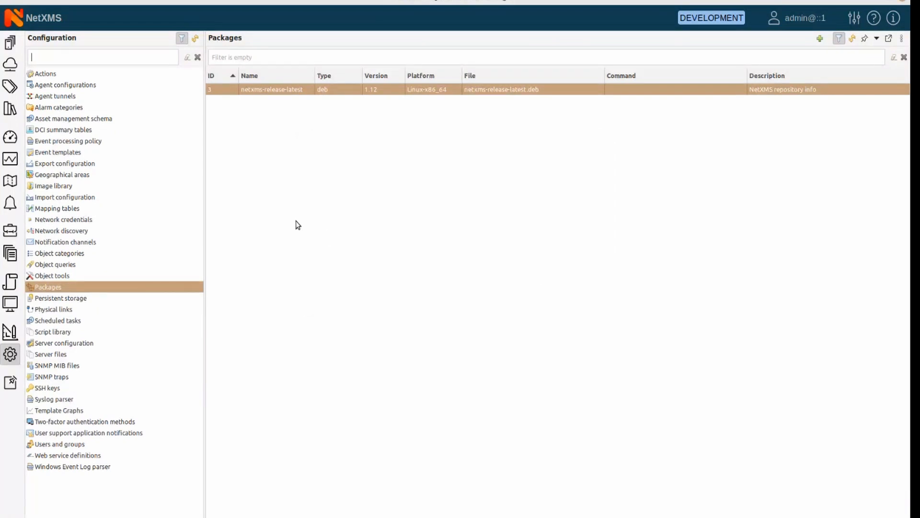
{"action": "right_click", "coordinate": [280, 189]}
{"action": "left_click", "coordinate": [297, 153]}
Step: Switch to the local xps15 terminal, create a directory named mypackage in the home folder, and change into it
{"action": "key", "text": "alt+Tab"}
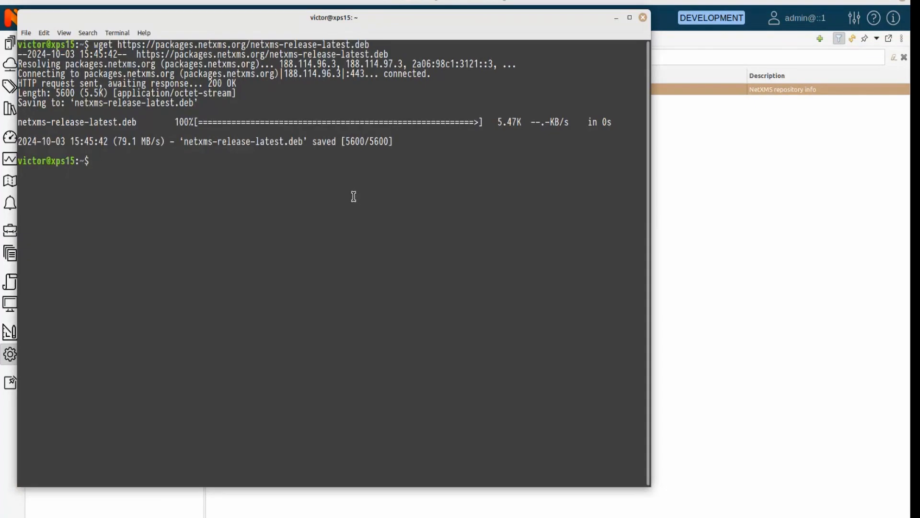
{"action": "key", "text": "Return"}
{"action": "key", "text": "Return"}
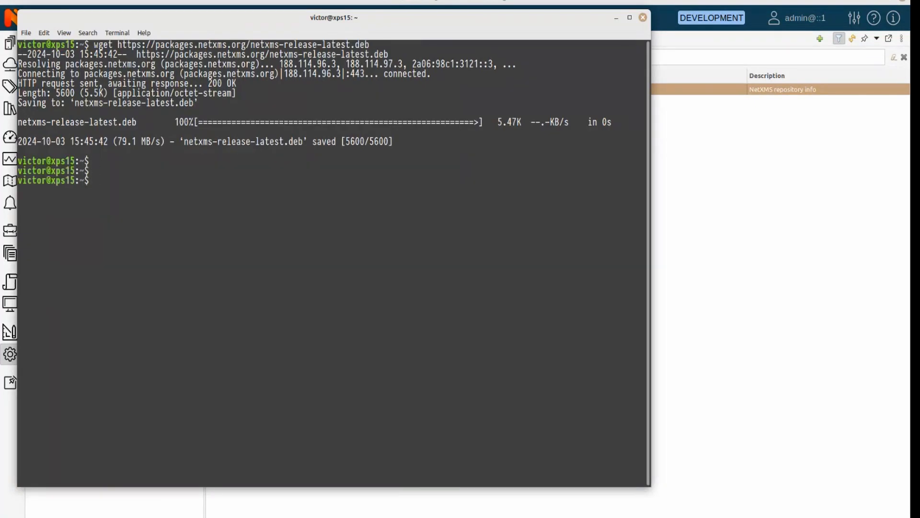
{"action": "type", "text": "mkdir mypackage"}
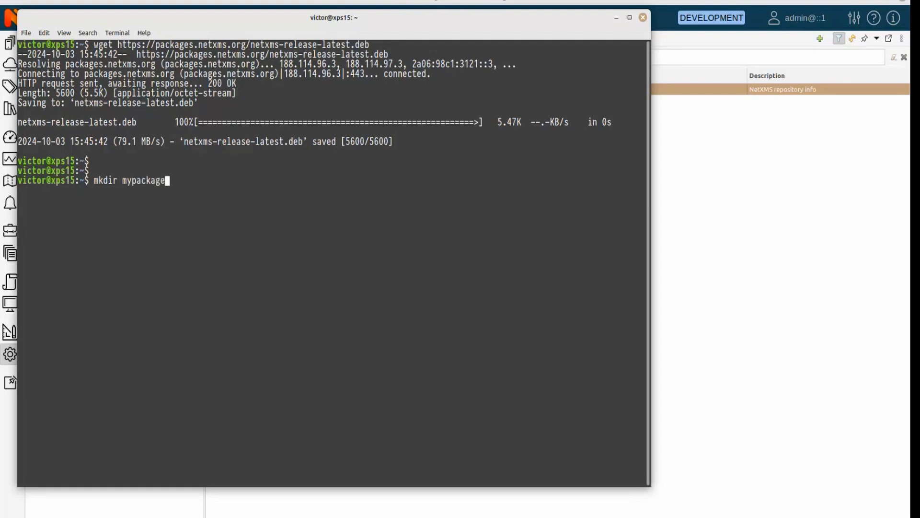
{"action": "key", "text": "Return"}
{"action": "type", "text": "cd m"}
{"action": "key", "text": "Tab"}
{"action": "key", "text": "Return"}
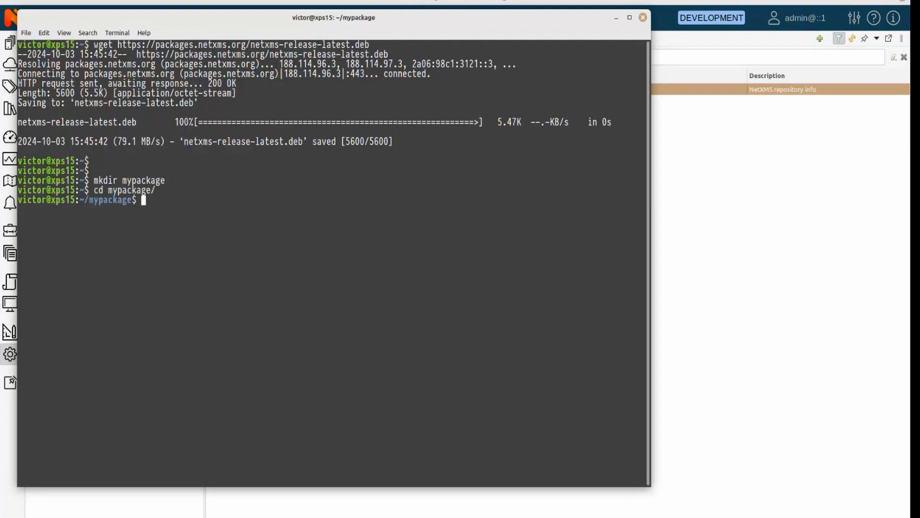
Step: Write 123 into a new file data.txt inside mypackage and go back to the parent directory
{"action": "type", "text": "echo 123 > data.txt"}
{"action": "key", "text": "Return"}
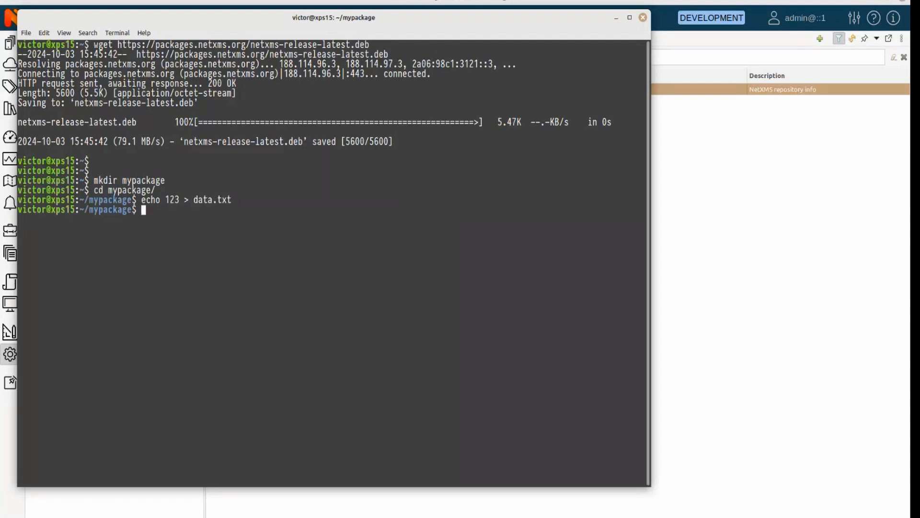
{"action": "type", "text": "cd .."}
{"action": "key", "text": "Return"}
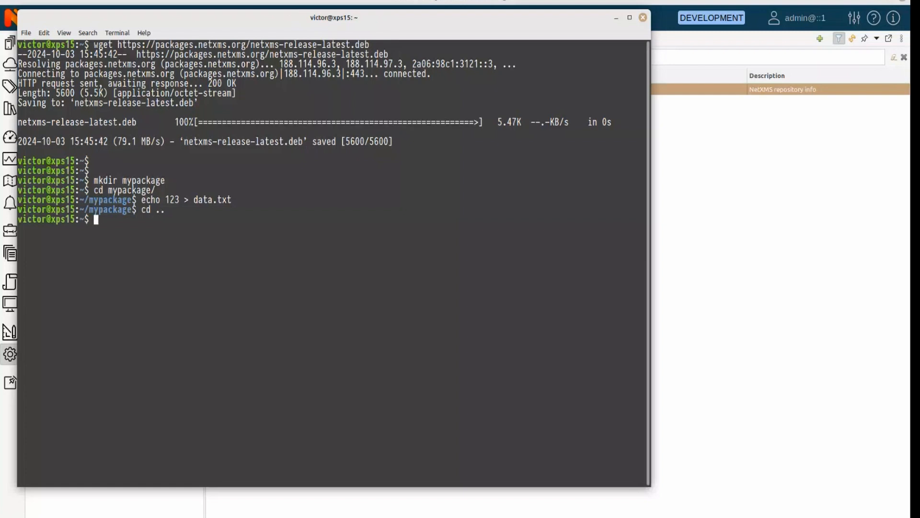
Step: Display the zip command's usage help in the terminal
{"action": "type", "text": "zip"}
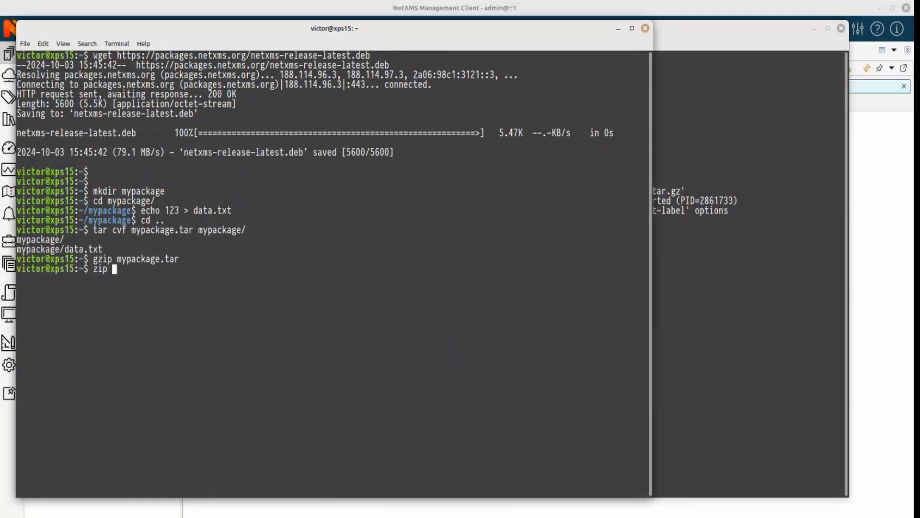
{"action": "type", "text": "m"}
{"action": "key", "text": "BackSpace"}
{"action": "key", "text": "Return"}
Step: Archive the mypackage directory recursively into mypkg.zip and return to NetXMS
{"action": "key", "text": "Up"}
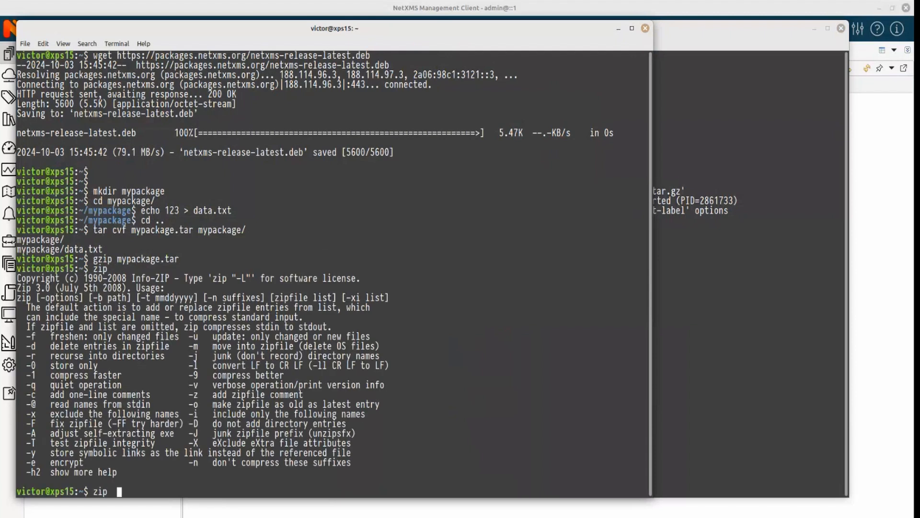
{"action": "type", "text": "mypkg.zip mypackage"}
{"action": "key", "text": "ctrl+Left"}
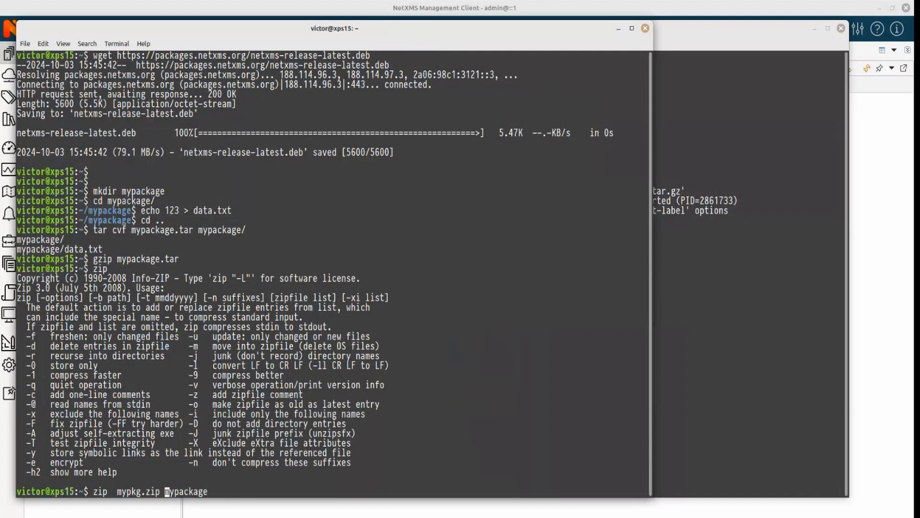
{"action": "type", "text": "-r"}
{"action": "key", "text": "Return"}
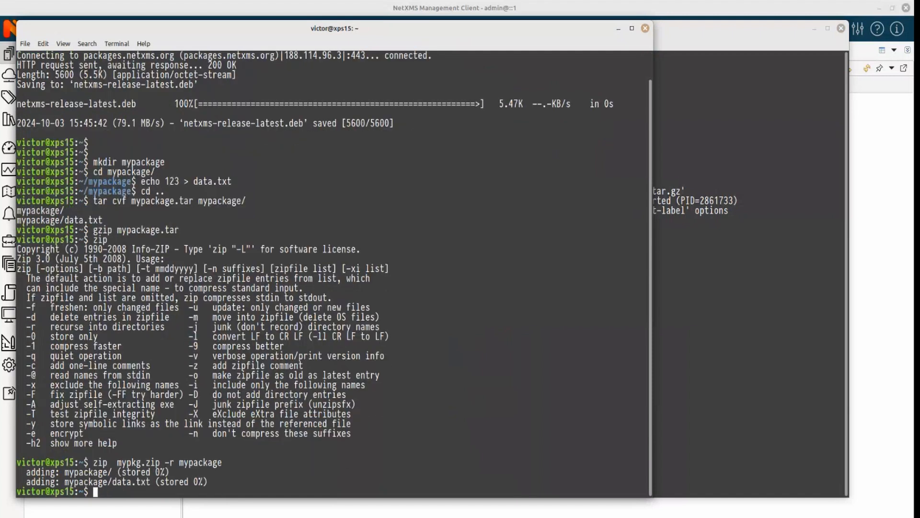
{"action": "key", "text": "alt+Tab"}
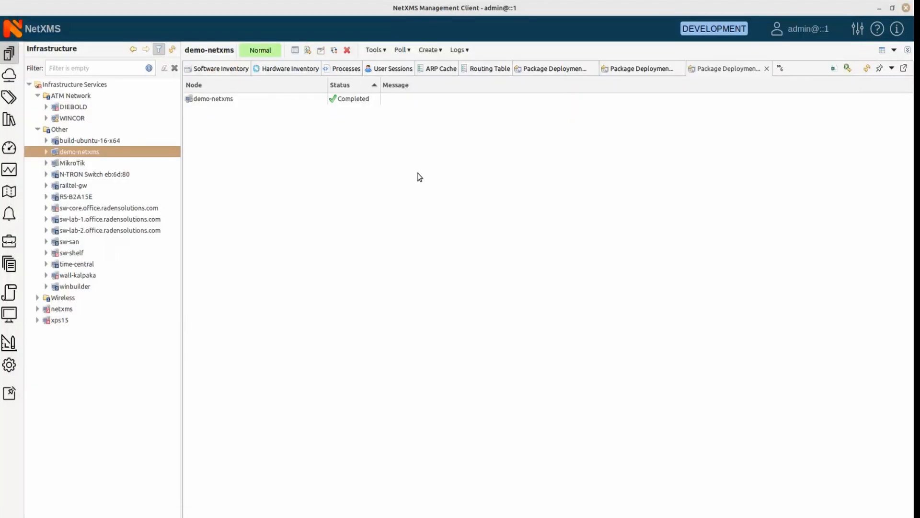
Step: Remove the mypackage tgz package from the server's package list in the configuration
{"action": "right_click", "coordinate": [227, 178]}
{"action": "key", "text": "Escape"}
{"action": "left_click", "coordinate": [14, 368]}
{"action": "right_click", "coordinate": [301, 115]}
{"action": "left_click", "coordinate": [330, 148]}
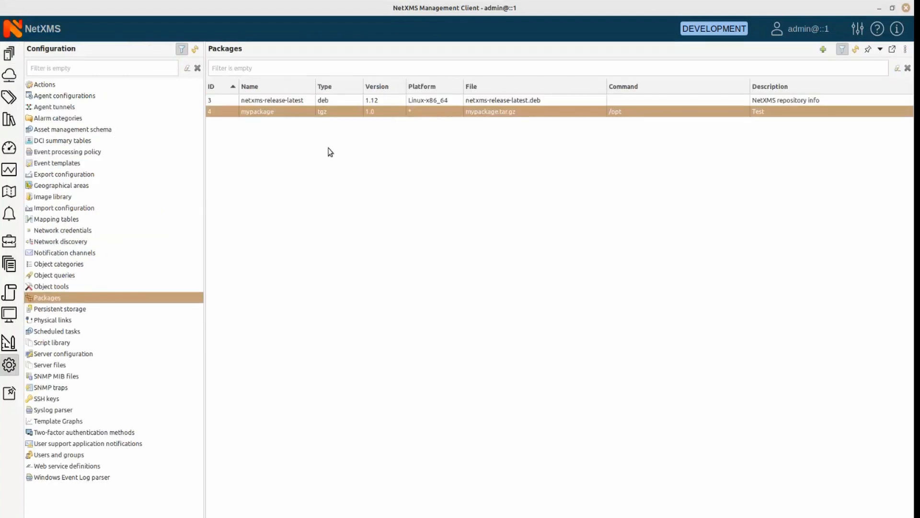
{"action": "left_click", "coordinate": [553, 272]}
Step: Start a package upload to the server, show all files, and choose mypkg.zip from the home folder
{"action": "right_click", "coordinate": [297, 208]}
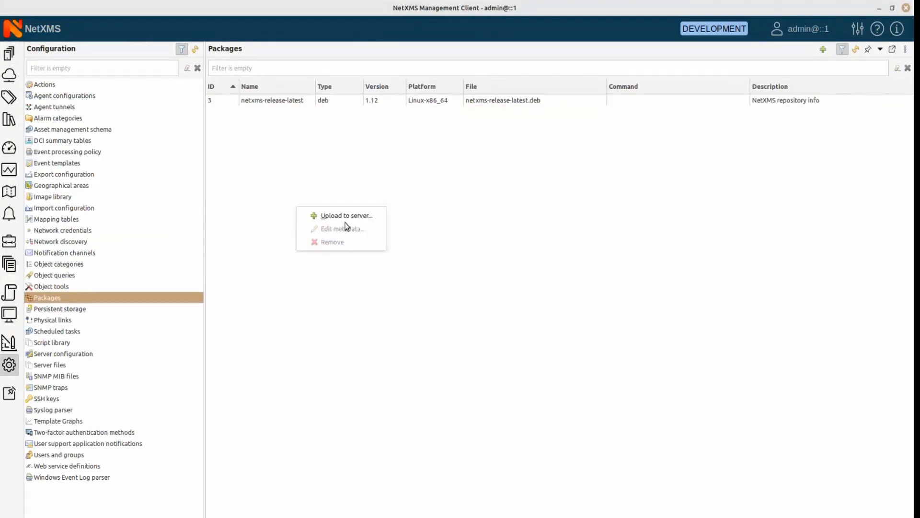
{"action": "left_click", "coordinate": [337, 214]}
{"action": "left_click", "coordinate": [251, 118]}
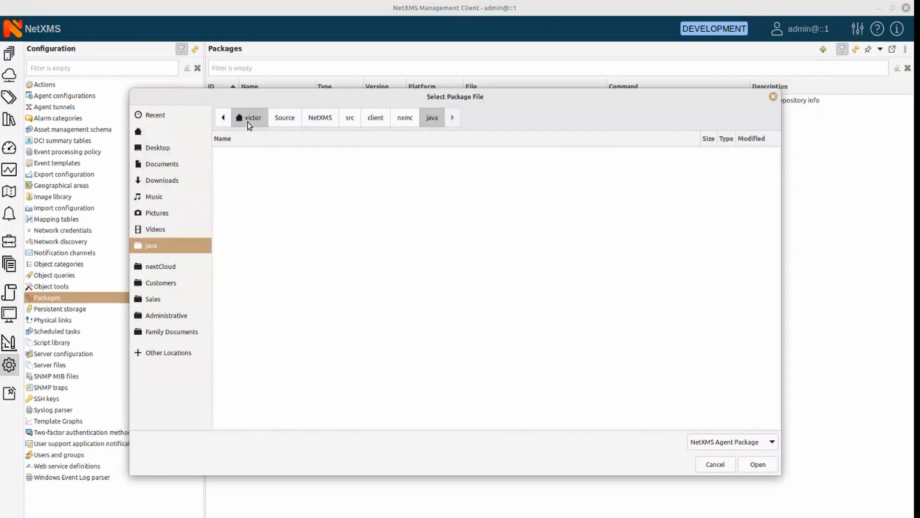
{"action": "left_click", "coordinate": [743, 445]}
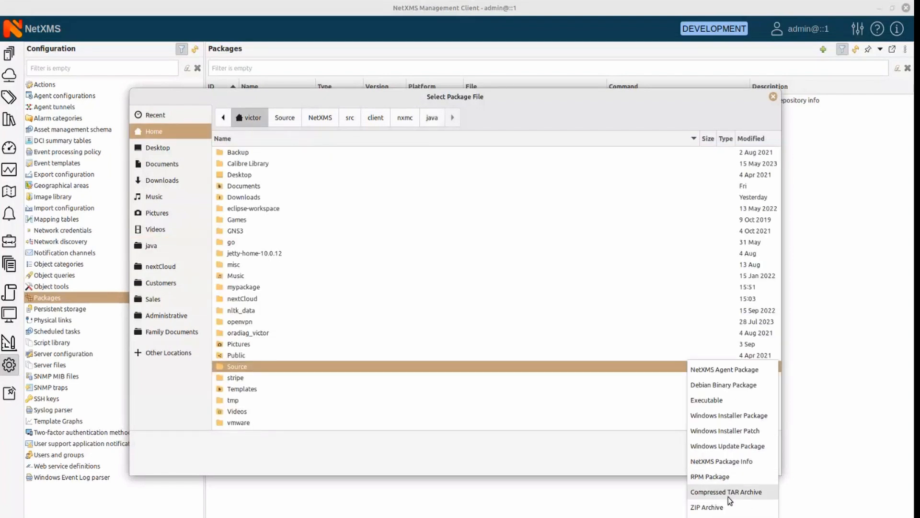
{"action": "left_click", "coordinate": [748, 507]}
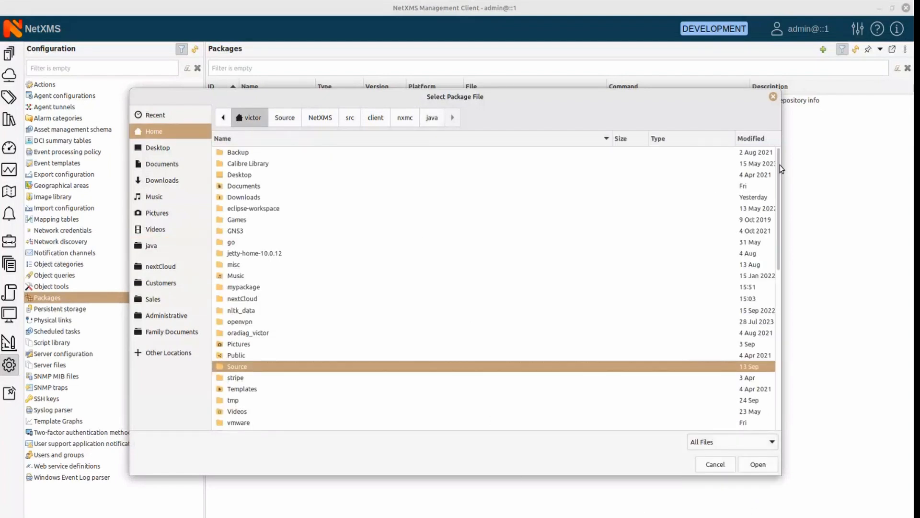
{"action": "left_click_drag", "start_coordinate": [779, 169], "coordinate": [779, 334]}
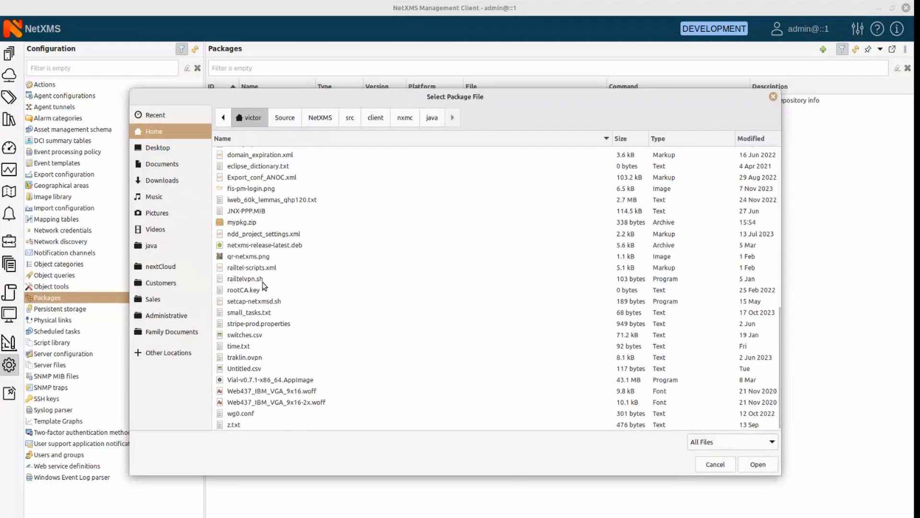
{"action": "scroll", "coordinate": [264, 285], "scroll_direction": "up", "scroll_amount": 5}
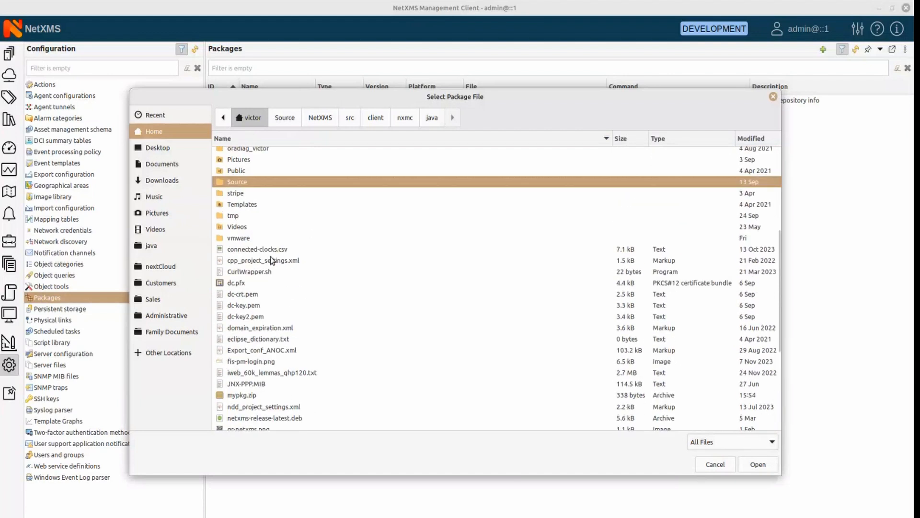
{"action": "scroll", "coordinate": [271, 259], "scroll_direction": "down", "scroll_amount": 5}
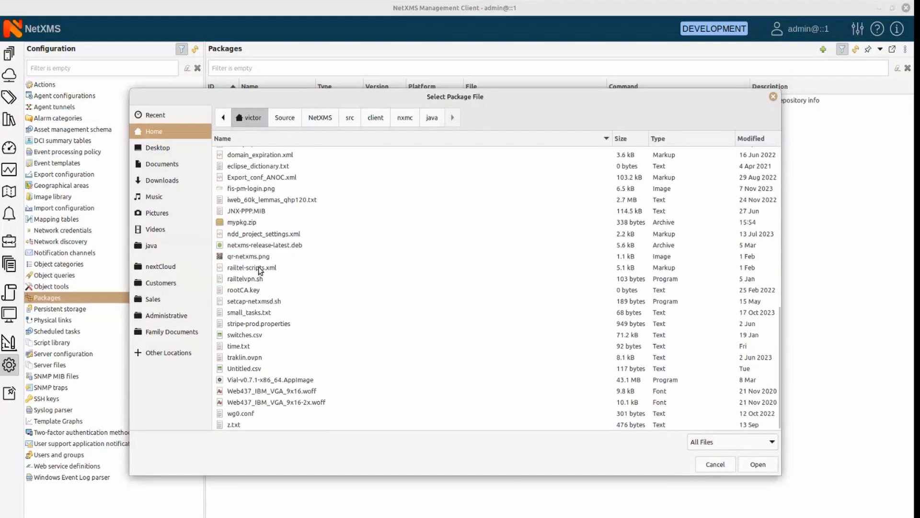
{"action": "left_click", "coordinate": [258, 223]}
{"action": "left_click", "coordinate": [758, 464]}
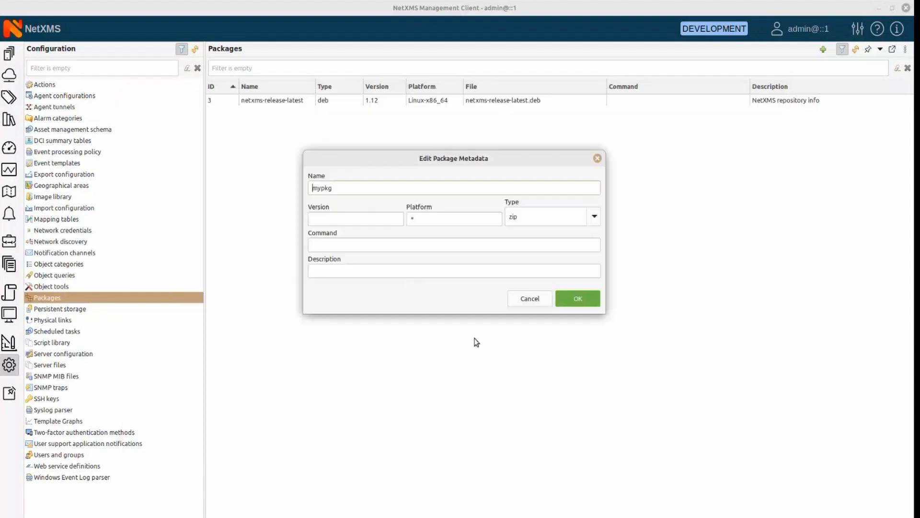
Step: Set the mypkg package version to 2.0 and complete the upload
{"action": "left_click", "coordinate": [348, 220]}
{"action": "type", "text": "2/0"}
{"action": "key", "text": "BackSpace"}
{"action": "key", "text": "BackSpace"}
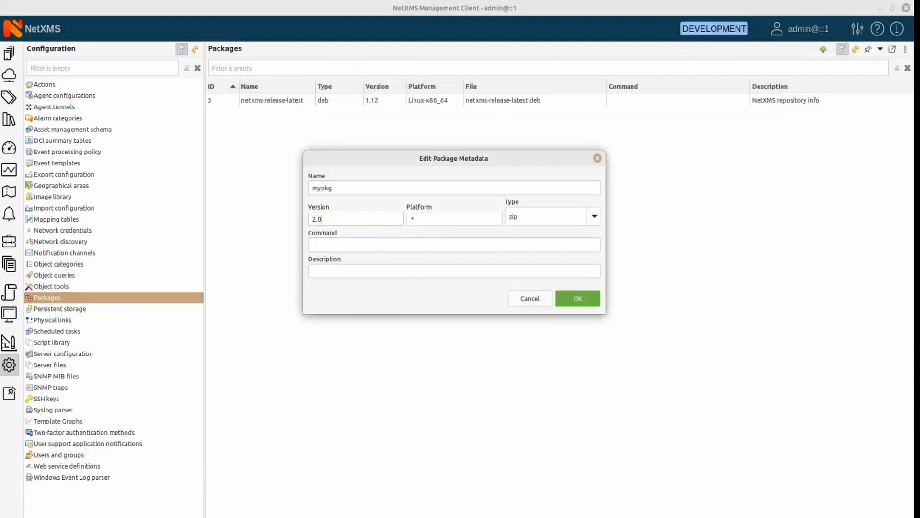
{"action": "left_click", "coordinate": [592, 301]}
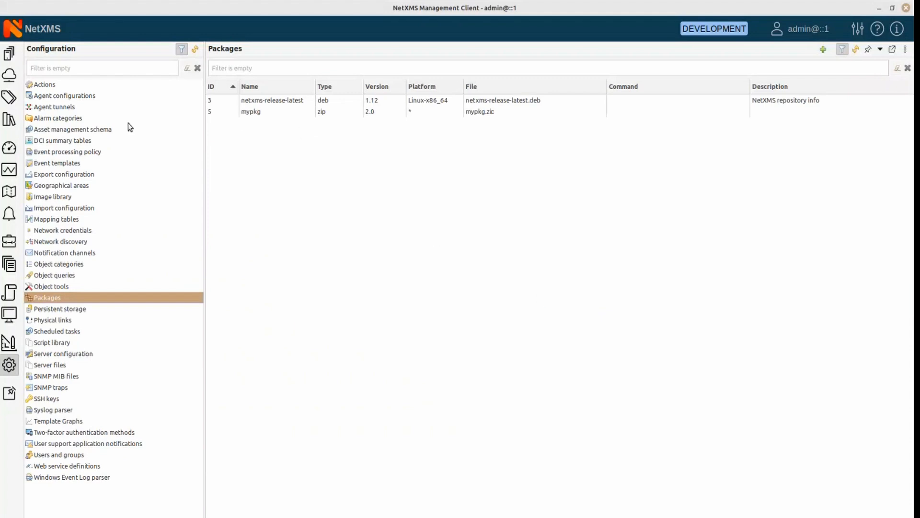
{"action": "left_click", "coordinate": [9, 53]}
{"action": "right_click", "coordinate": [117, 148]}
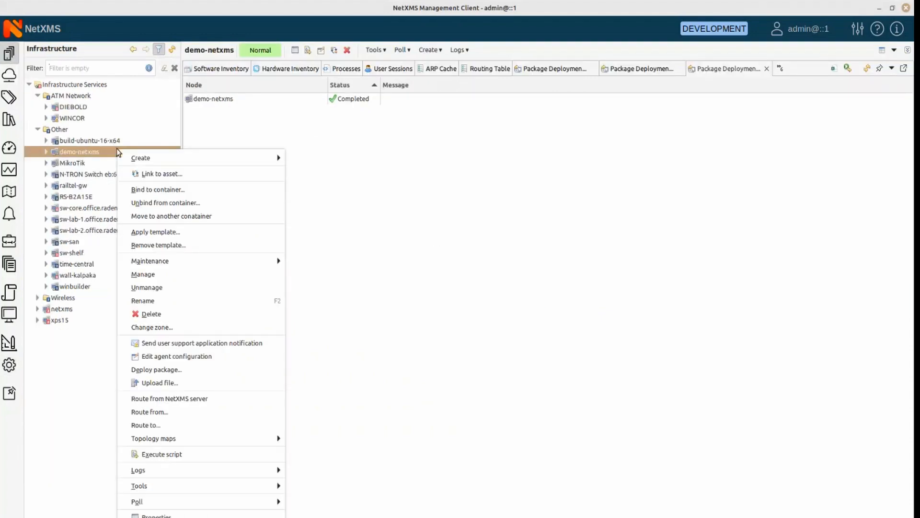
{"action": "left_click", "coordinate": [177, 373]}
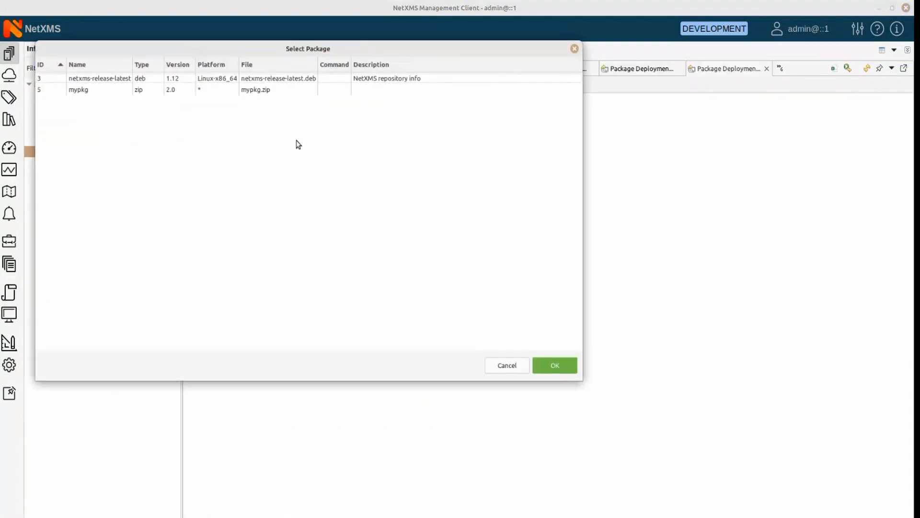
{"action": "left_click", "coordinate": [104, 90]}
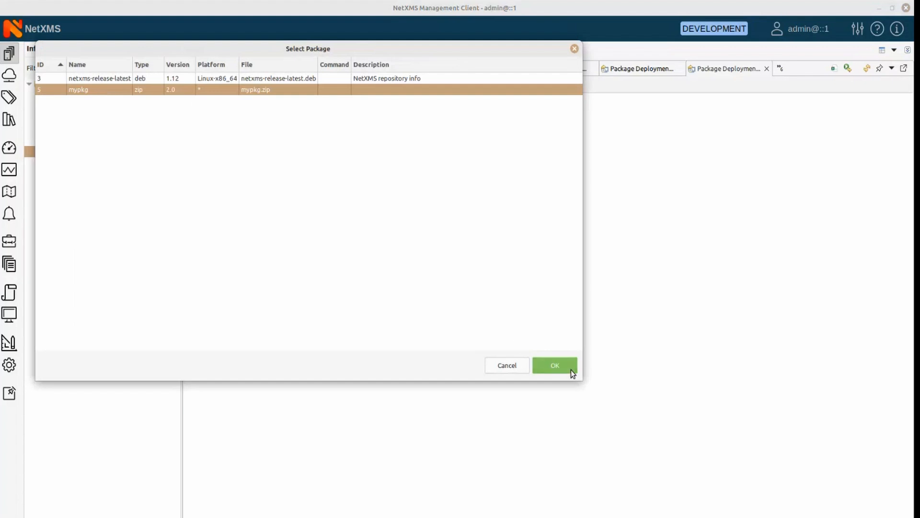
{"action": "left_click", "coordinate": [549, 366]}
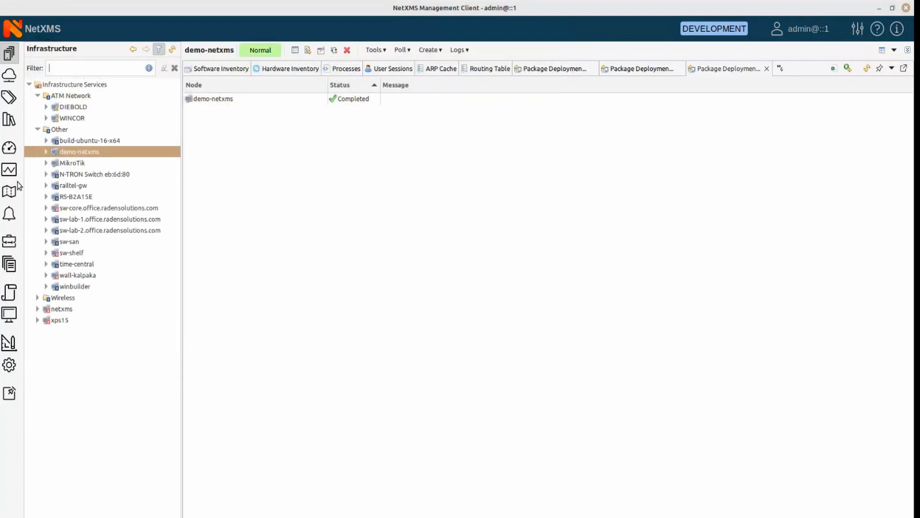
Step: Set the command of the mypkg package to /opt in its metadata and save it
{"action": "left_click", "coordinate": [10, 366]}
{"action": "double_click", "coordinate": [249, 112]}
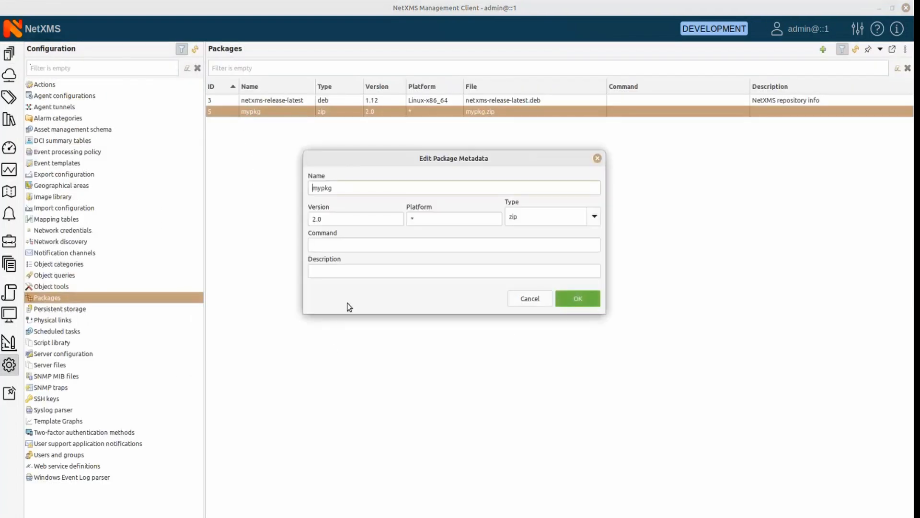
{"action": "left_click", "coordinate": [333, 245]}
{"action": "type", "text": "/opt"}
{"action": "left_click", "coordinate": [575, 298]}
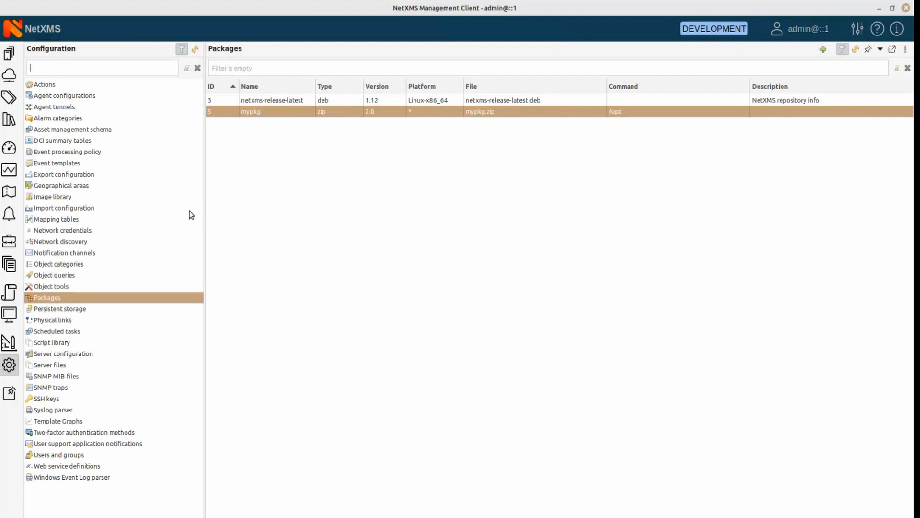
Step: Deploy the mypkg 2.0 package to the demo-netxms node in the infrastructure view
{"action": "left_click", "coordinate": [9, 54]}
{"action": "right_click", "coordinate": [87, 155]}
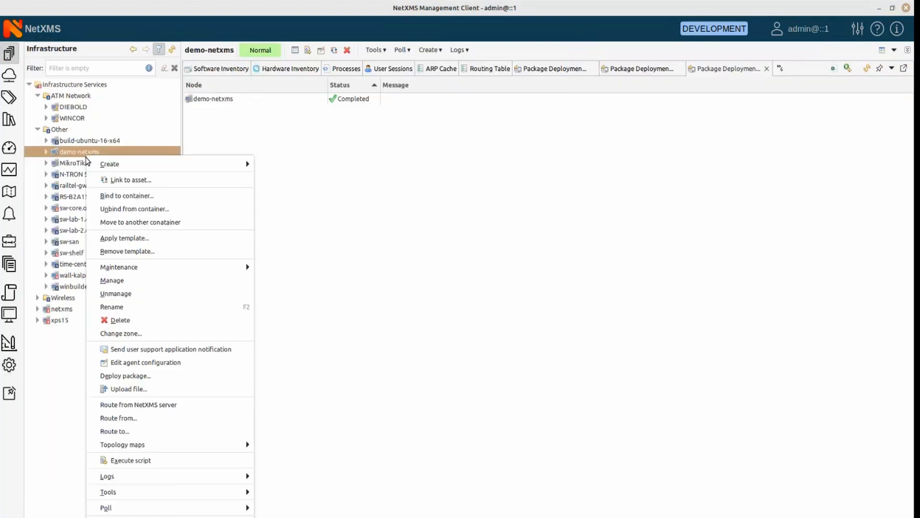
{"action": "left_click", "coordinate": [137, 376]}
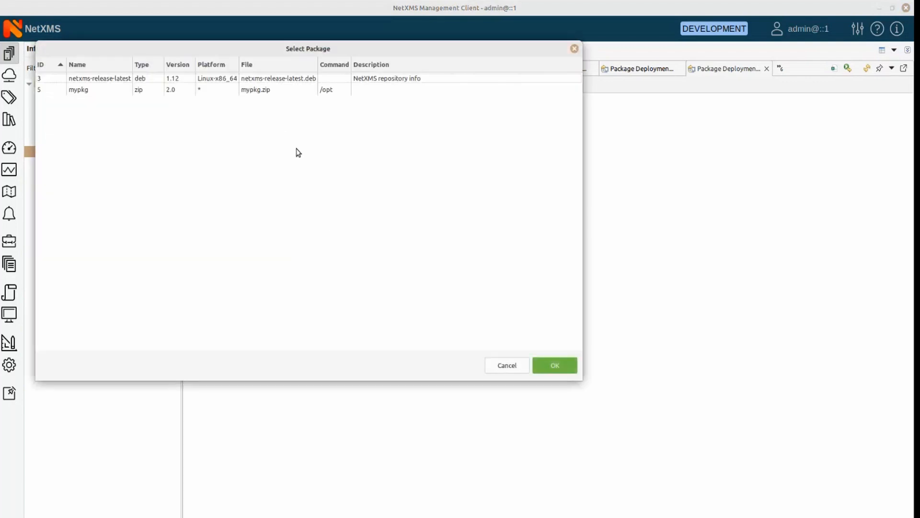
{"action": "left_click", "coordinate": [111, 90]}
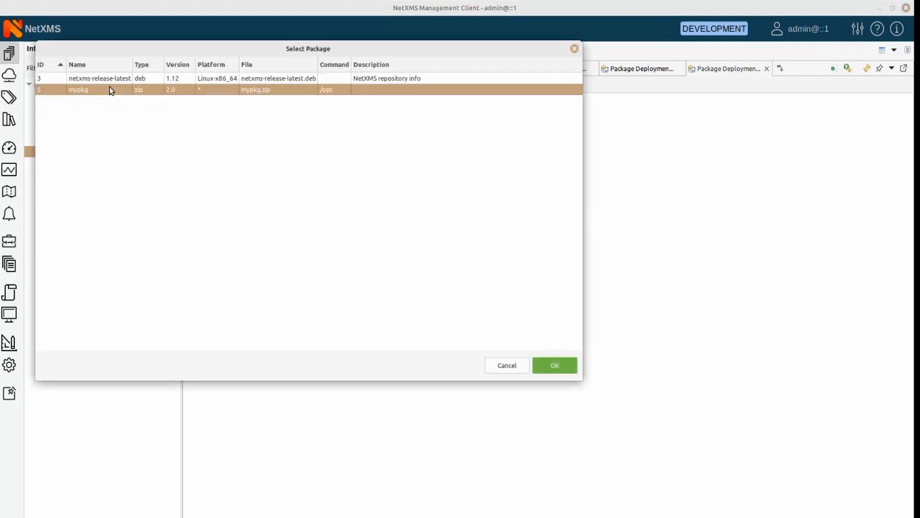
{"action": "left_click", "coordinate": [564, 371]}
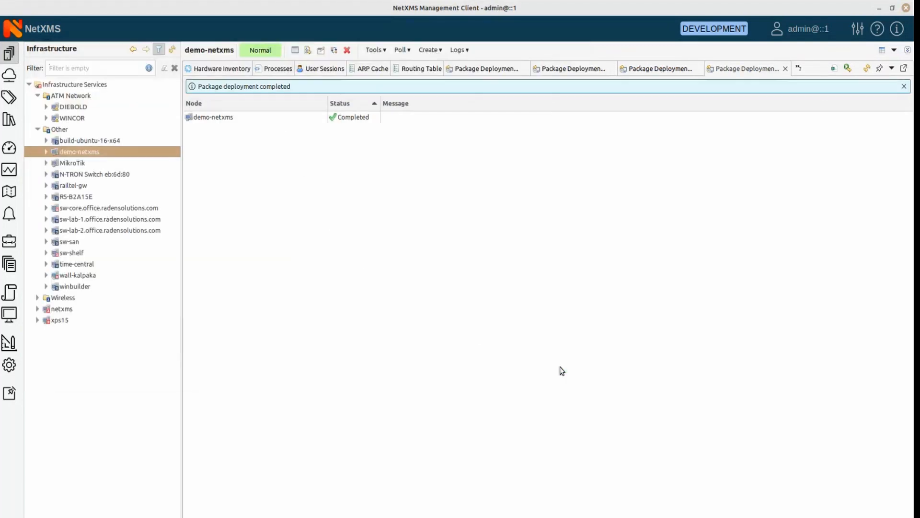
Step: Switch to the demo-netxms root terminal, quit the agent log viewer, and list the contents of /opt
{"action": "key", "text": "alt+Tab"}
{"action": "key", "text": "alt+Tab"}
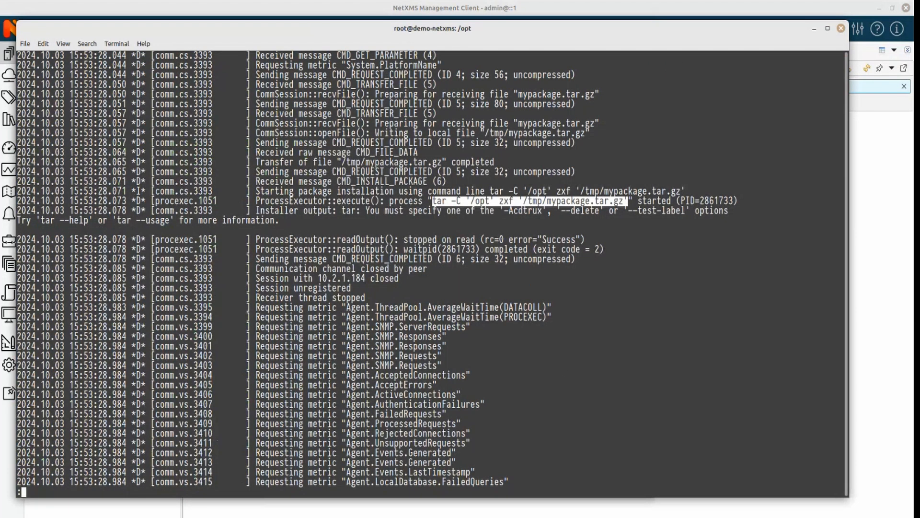
{"action": "type", "text": "qls"}
{"action": "key", "text": "Return"}
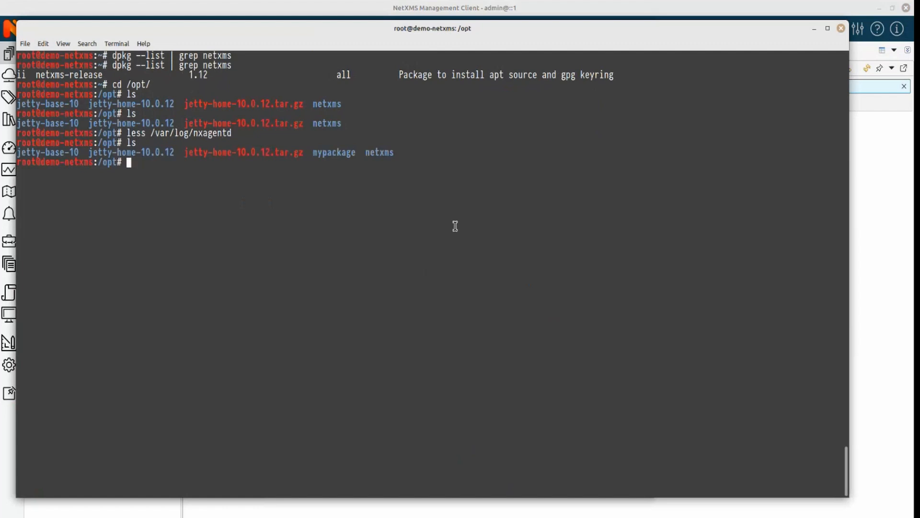
Step: Change into /opt/mypackage, list its contents, and display data.txt
{"action": "type", "text": "cd my"}
{"action": "key", "text": "Tab"}
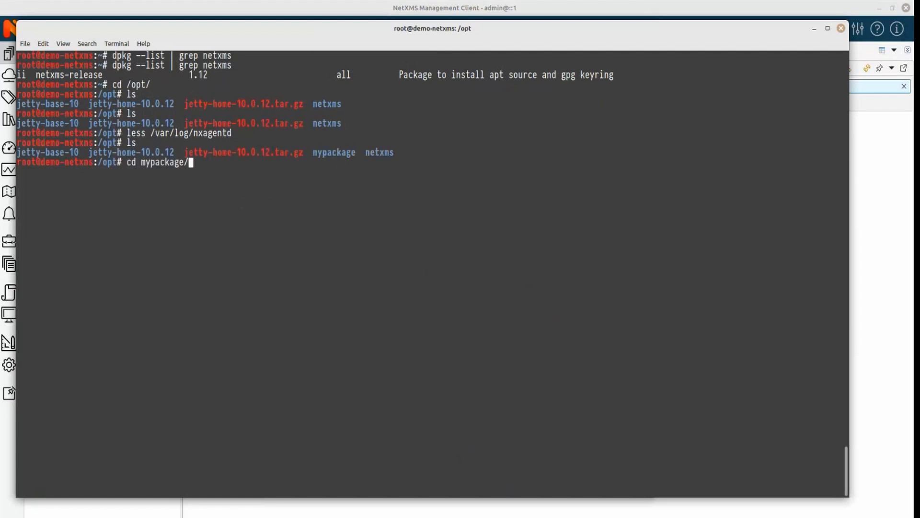
{"action": "key", "text": "Return"}
{"action": "type", "text": "ls"}
{"action": "key", "text": "Return"}
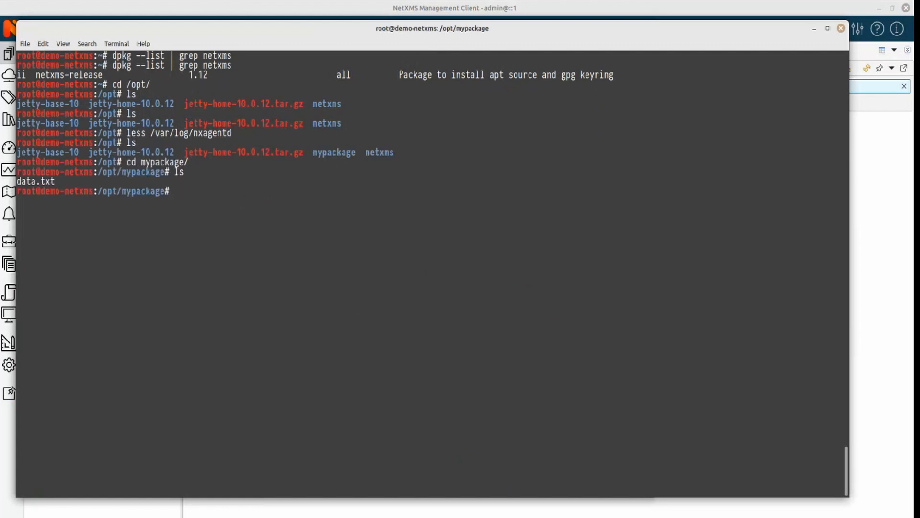
{"action": "type", "text": "cat d"}
{"action": "key", "text": "Tab"}
{"action": "key", "text": "Return"}
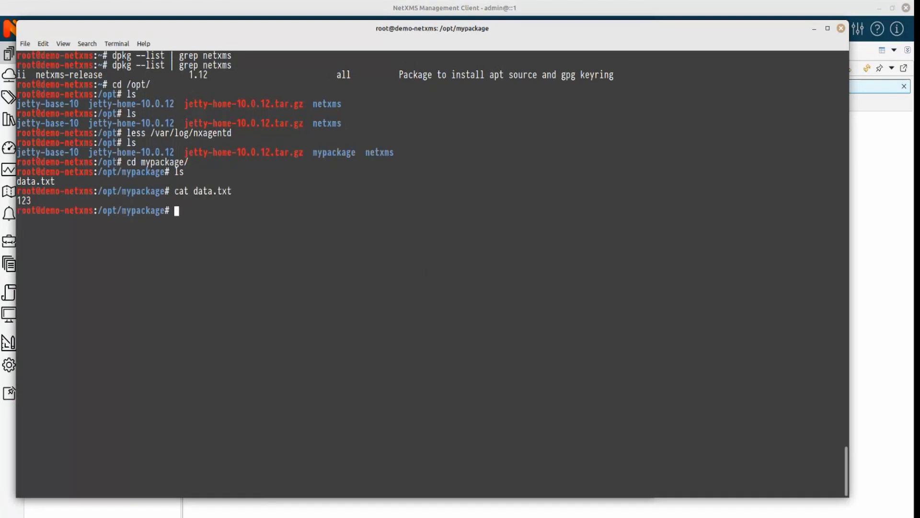